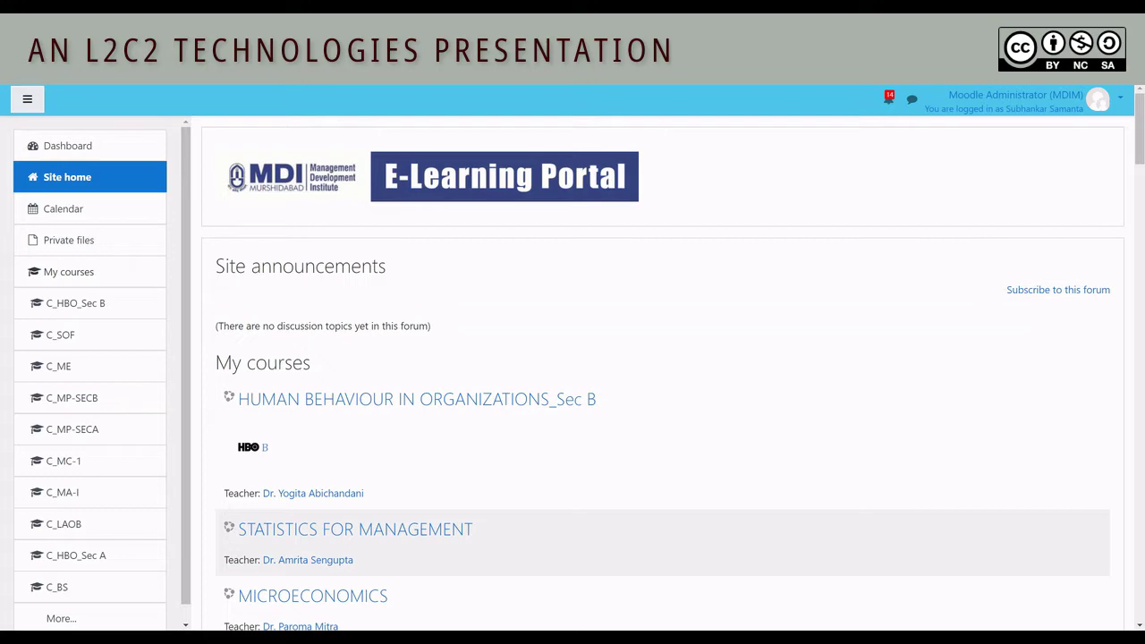
# Step: Switch from the browser to the feedback foemat (3).xlsx ratings sheet in LibreOffice Calc
pyautogui.hotkey('alt', 'Tab')
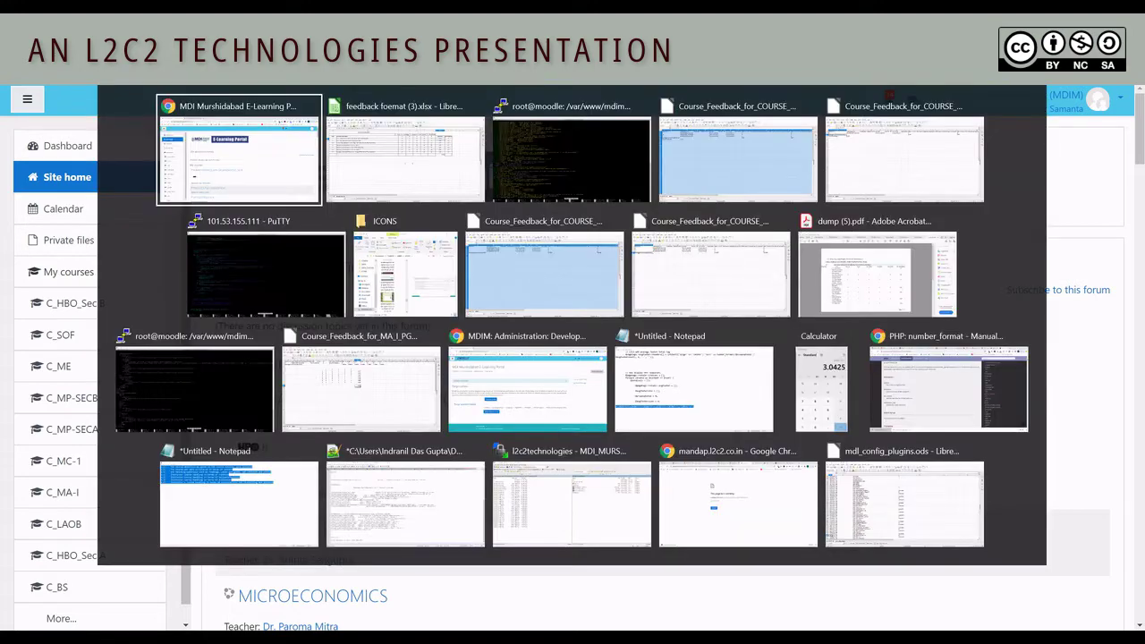
pyautogui.hotkey('alt', 'Tab')
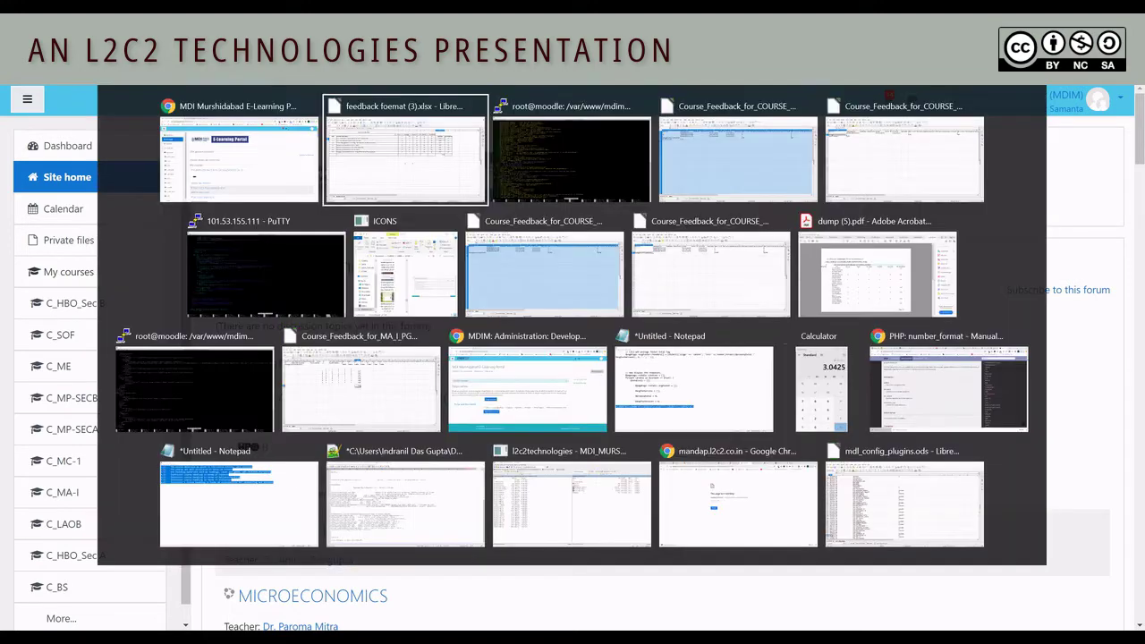
pyautogui.hotkey('alt', 'Tab')
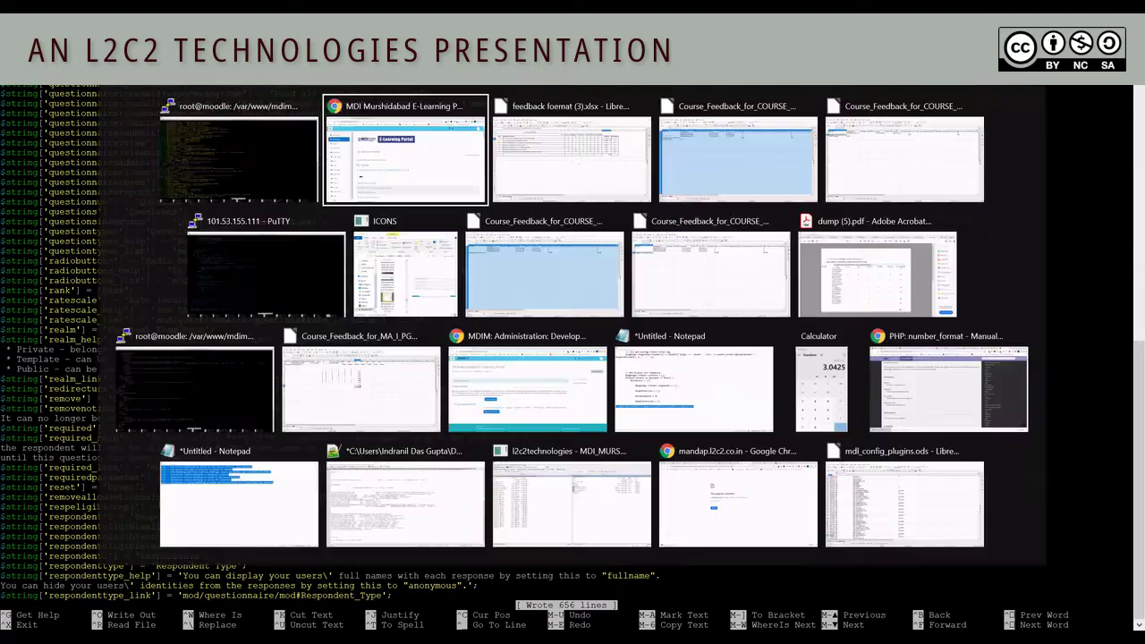
pyautogui.hotkey('alt', 'Tab')
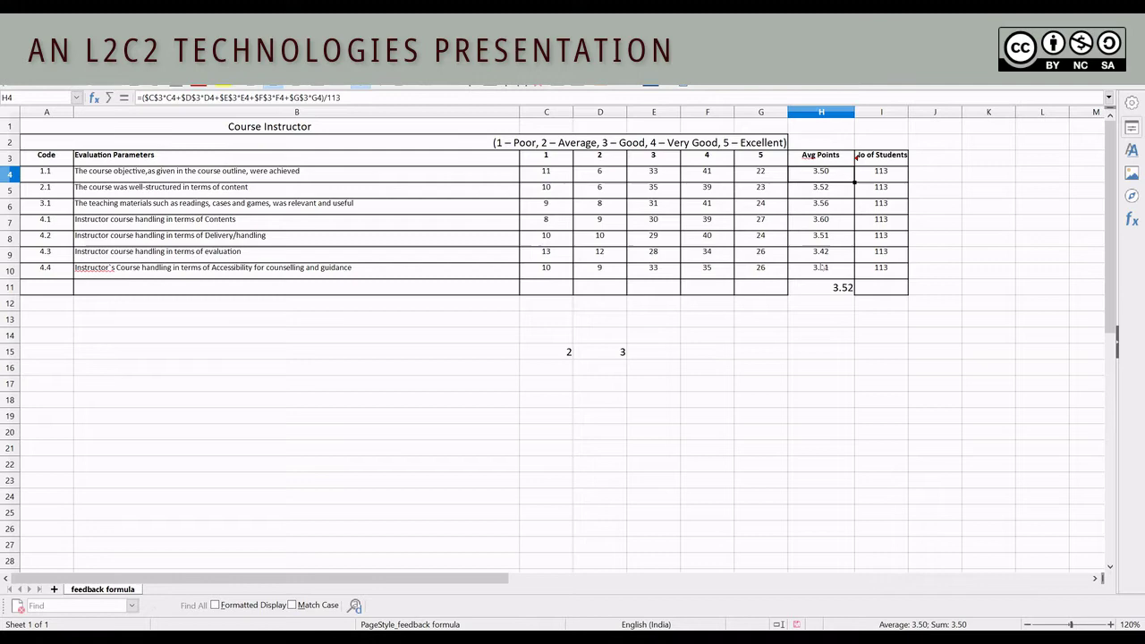
# Step: Switch back to the Chrome window showing the Moodle site home
pyautogui.hotkey('alt', 'Tab')
pyautogui.hotkey('alt', 'Tab')
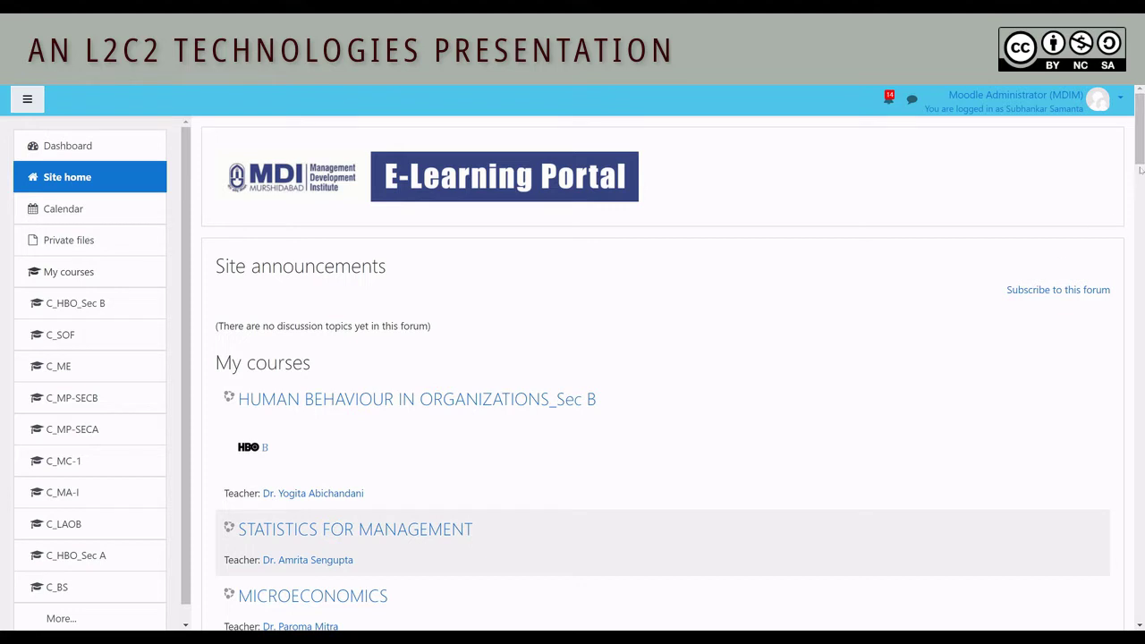
# Step: Open the Statistics for Management course and turn editing on
pyautogui.moveTo(1140, 168); pyautogui.dragTo(1140, 194)
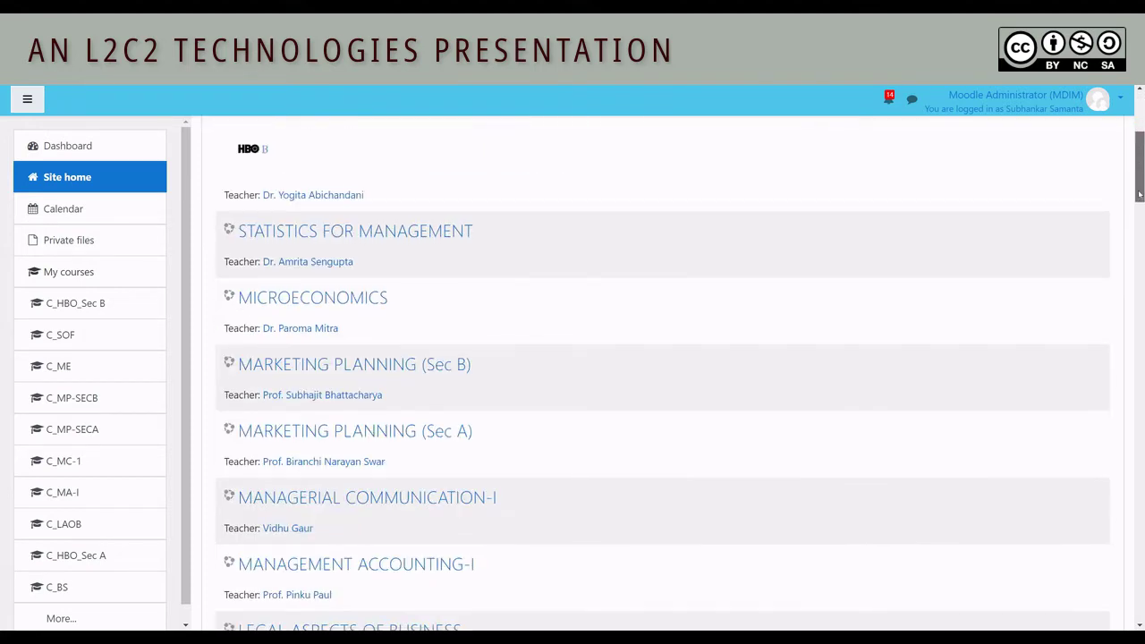
pyautogui.click(349, 235)
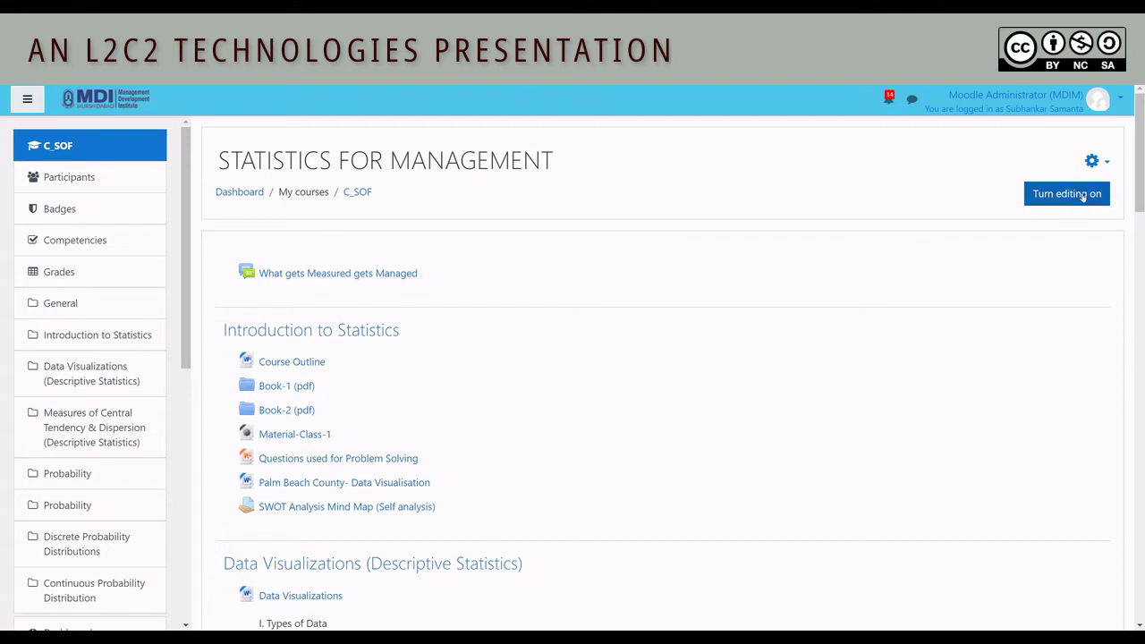
pyautogui.click(1083, 194)
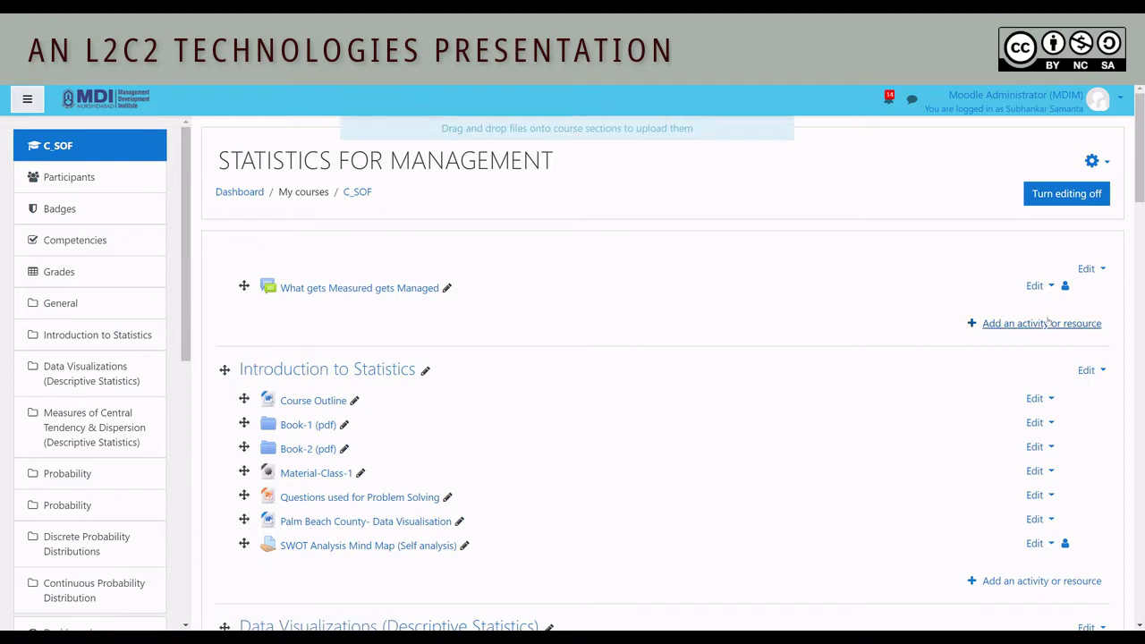
# Step: Start adding an activity or resource to the course's top section
pyautogui.scroll(-10, 1143, 210)
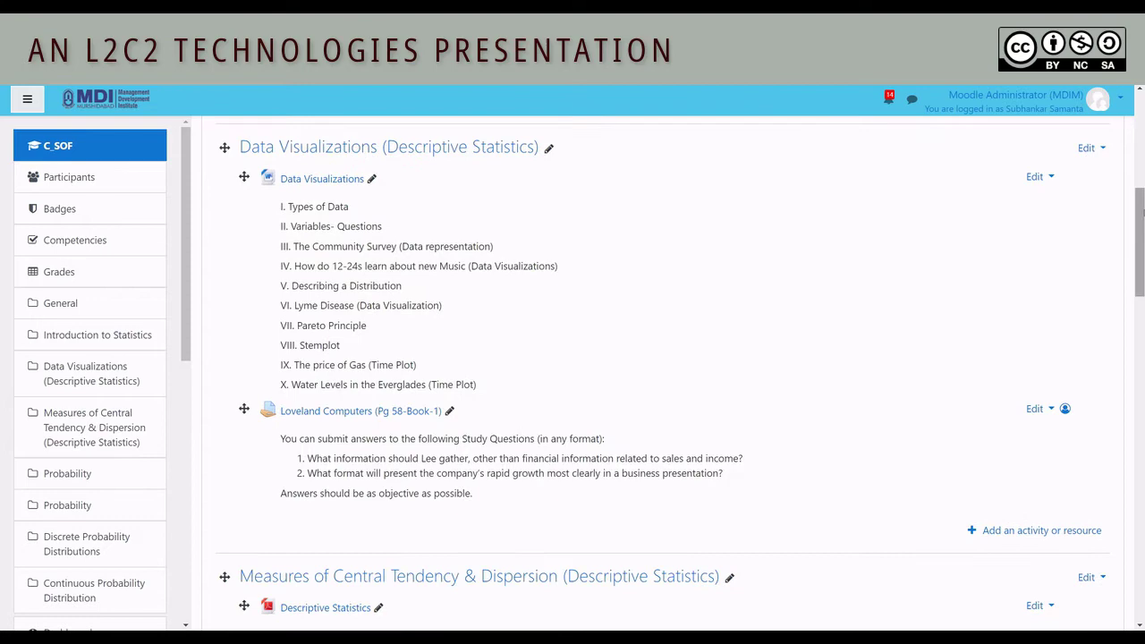
pyautogui.moveTo(1143, 325); pyautogui.dragTo(1142, 115)
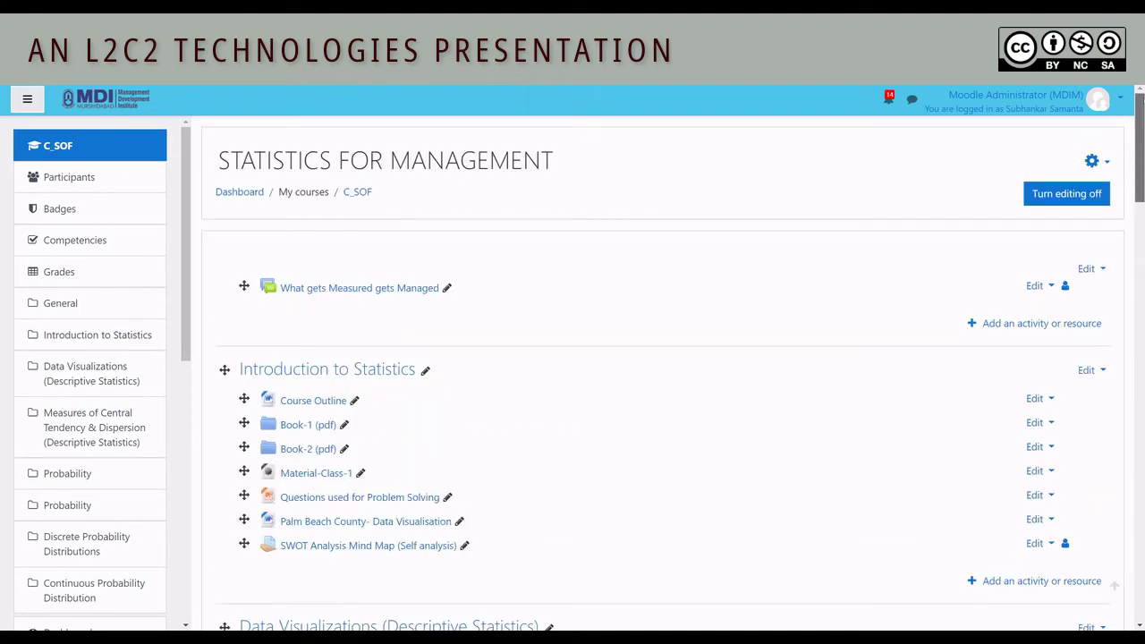
pyautogui.click(971, 324)
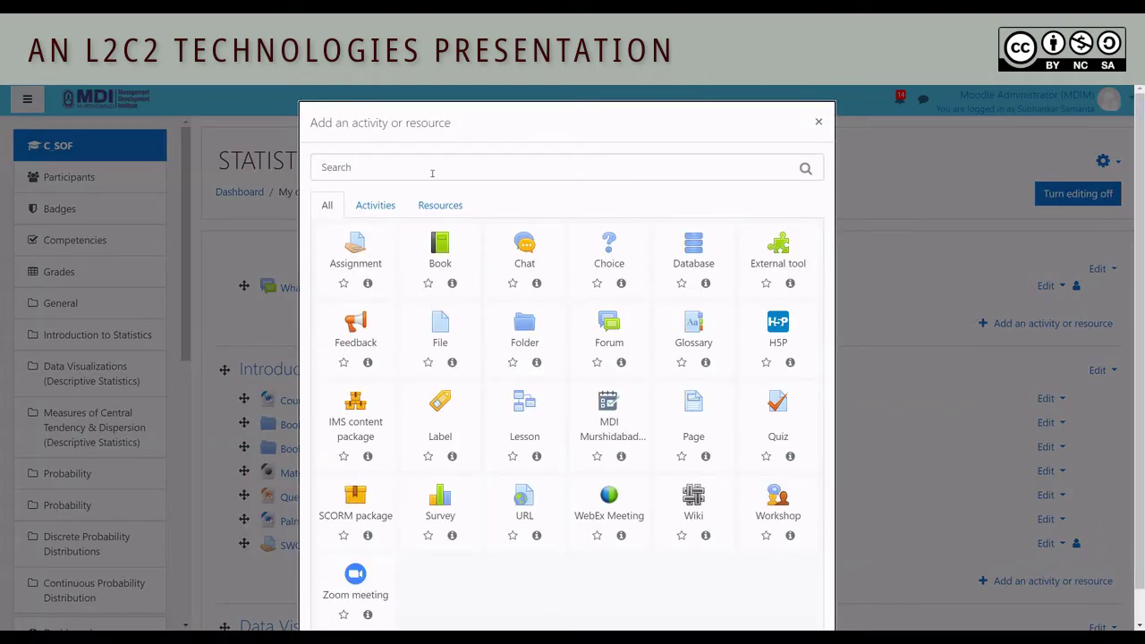
# Step: Search the activity chooser for 'MDI' and pick MDI Murshidabad Feedback Form
pyautogui.click(432, 173)
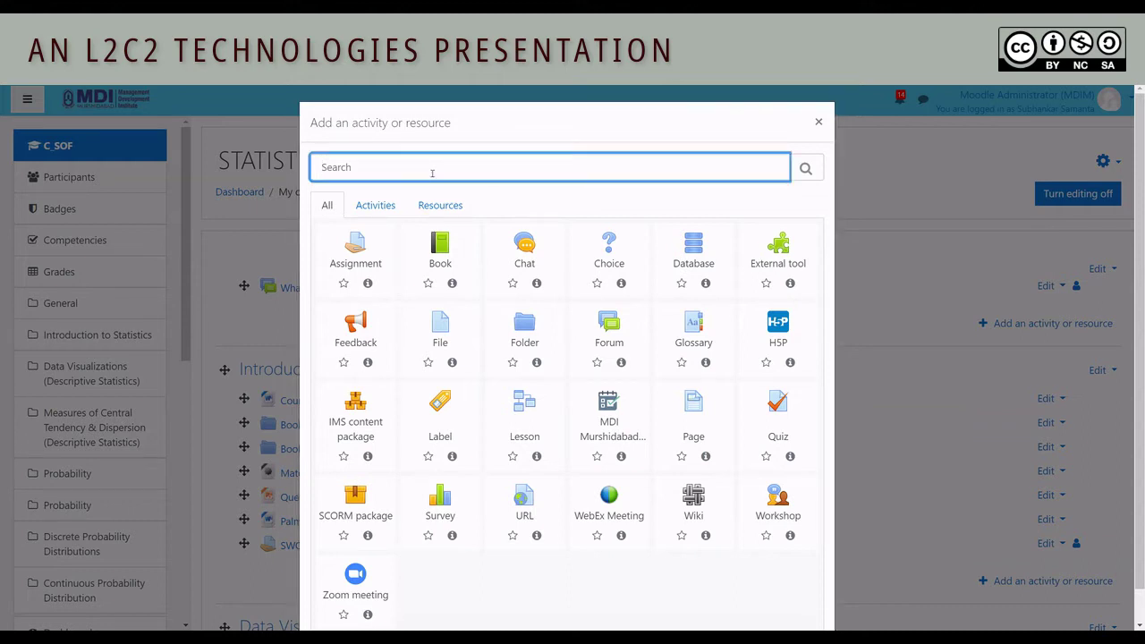
pyautogui.write('MDI')
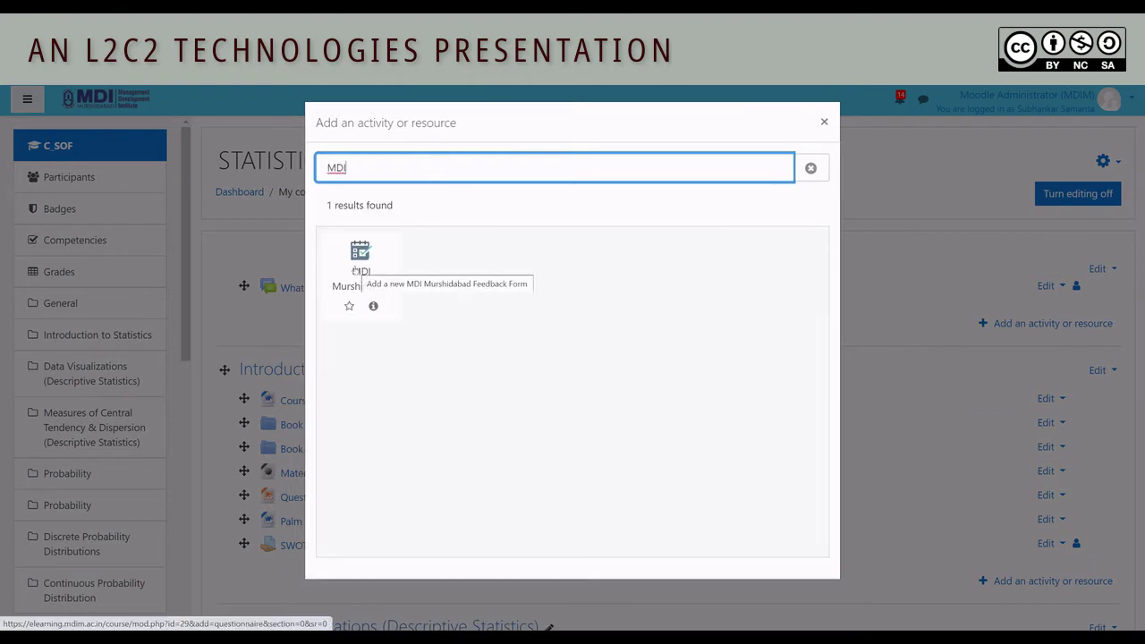
pyautogui.click(356, 269)
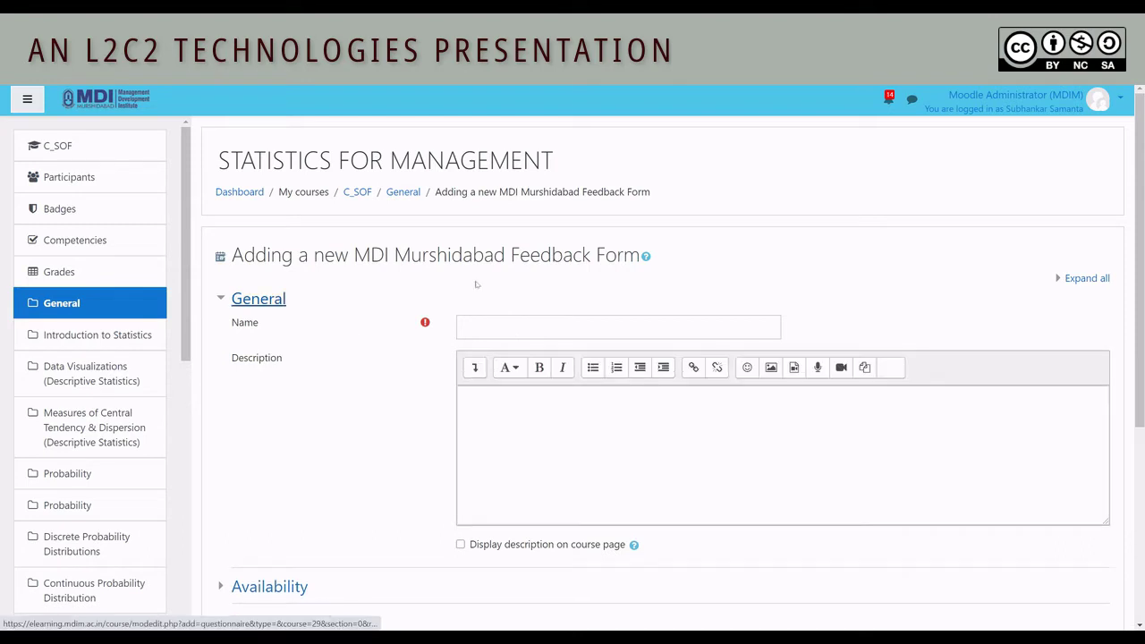
# Step: Name the form 'Course Feedback Form for SOF (PGPM 2020-22)' and reveal its Availability dates
pyautogui.click(529, 327)
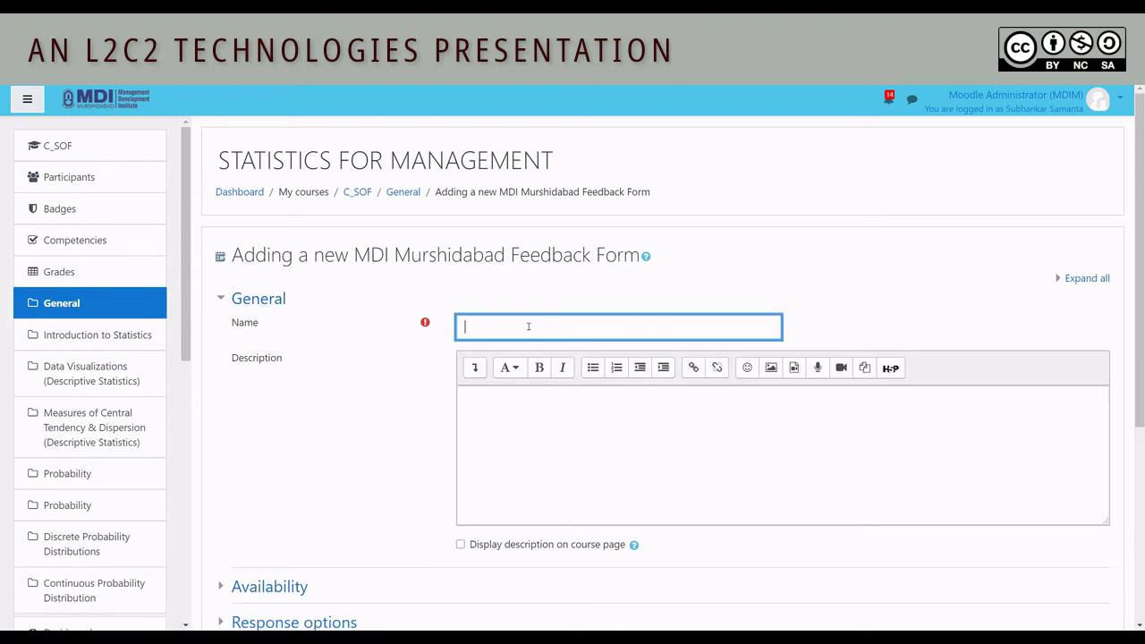
pyautogui.write('Course Feedback Form for SOF (PGPM 2020')
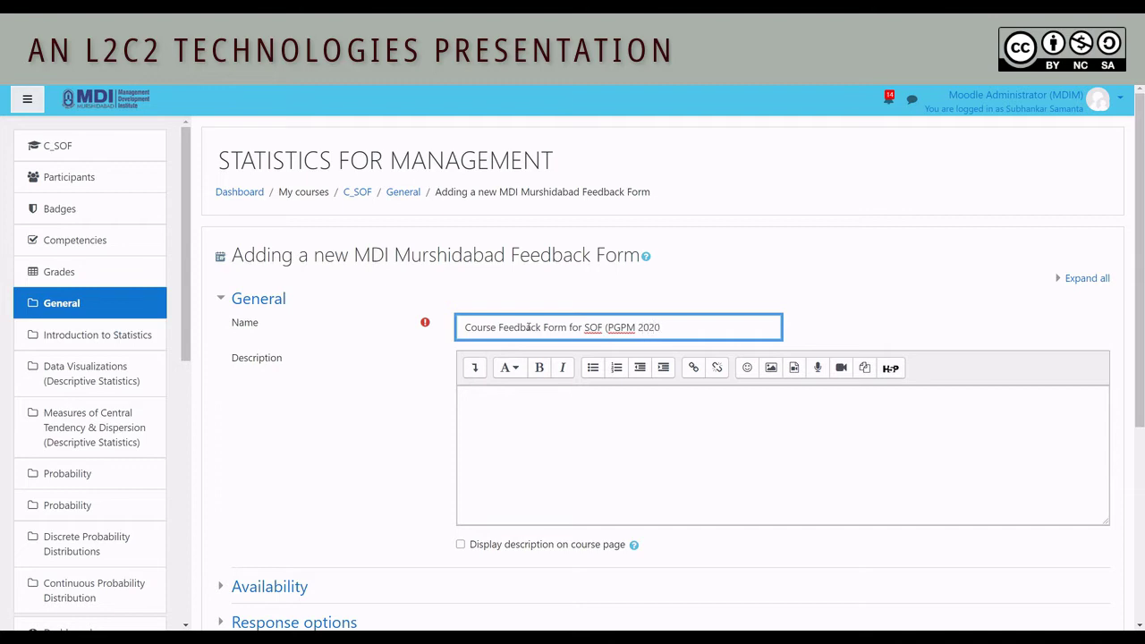
pyautogui.write('-22)')
pyautogui.hotkey('ctrl', 'a')
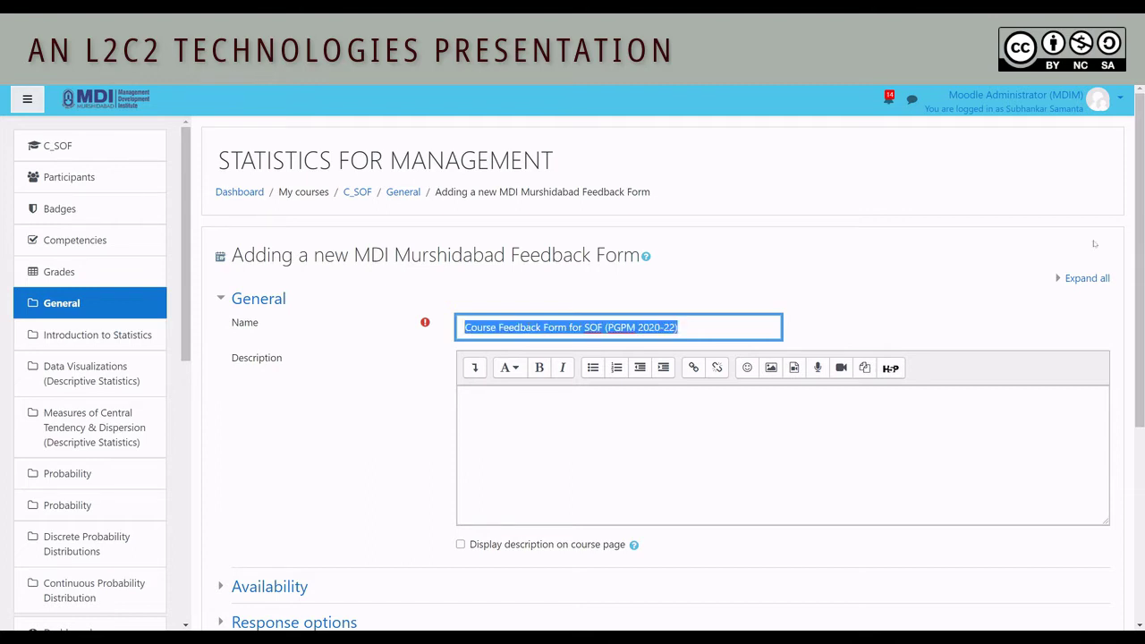
pyautogui.moveTo(1140, 259); pyautogui.dragTo(1140, 324)
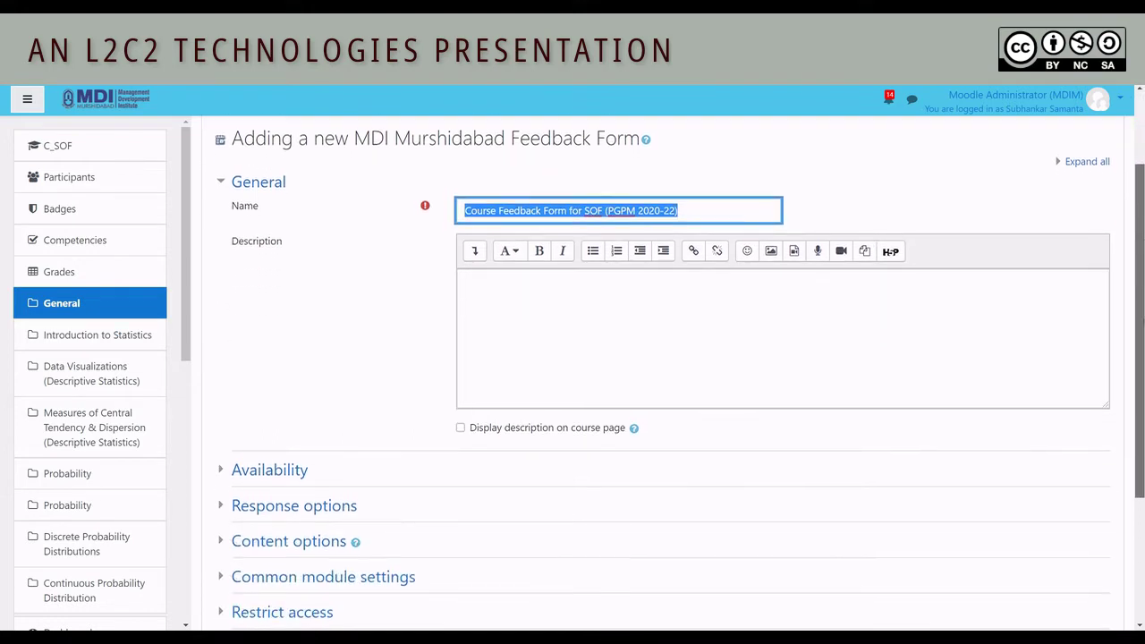
pyautogui.click(224, 474)
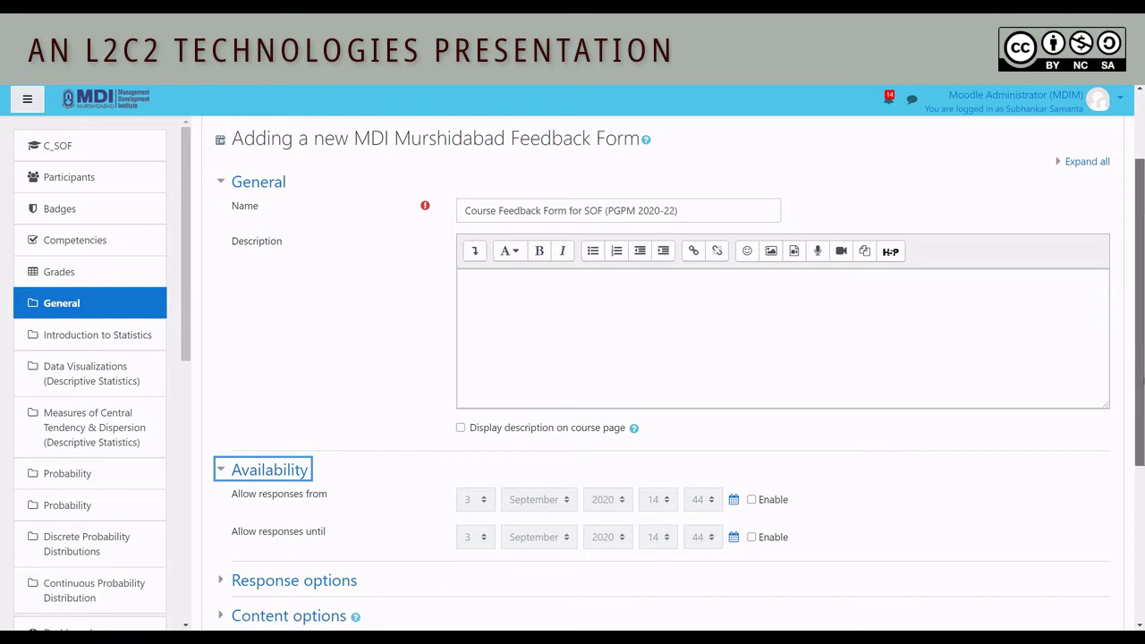
pyautogui.moveTo(1142, 380); pyautogui.dragTo(1139, 480)
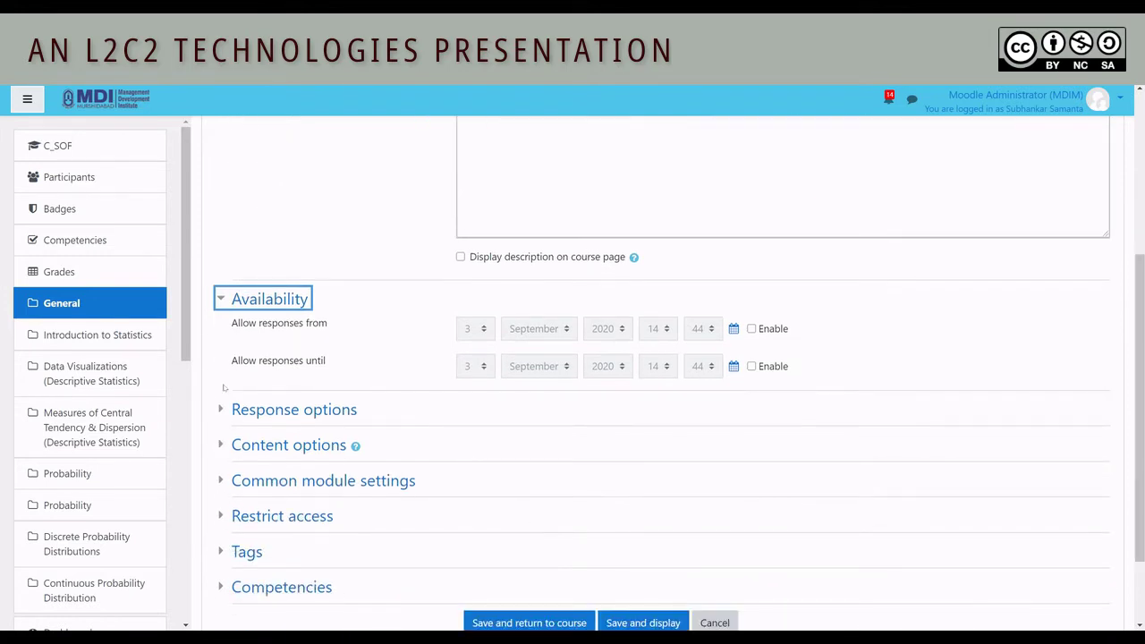
# Step: Allow one response per student, make responses anonymous, and set viewing all responses to Never
pyautogui.click(277, 409)
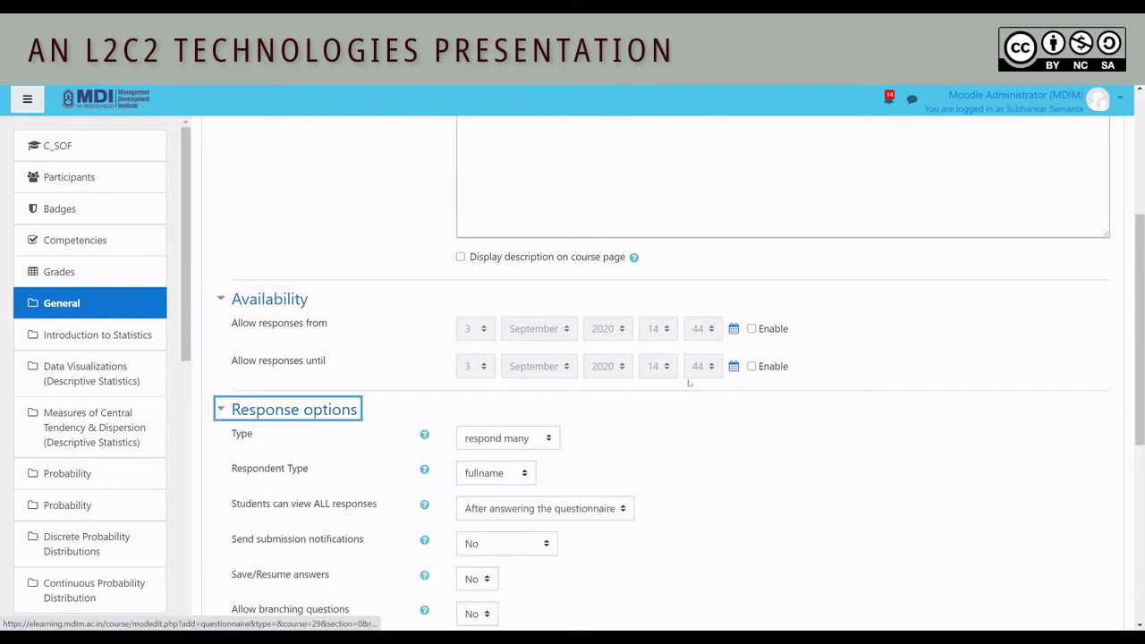
pyautogui.scroll(-2, 689, 383)
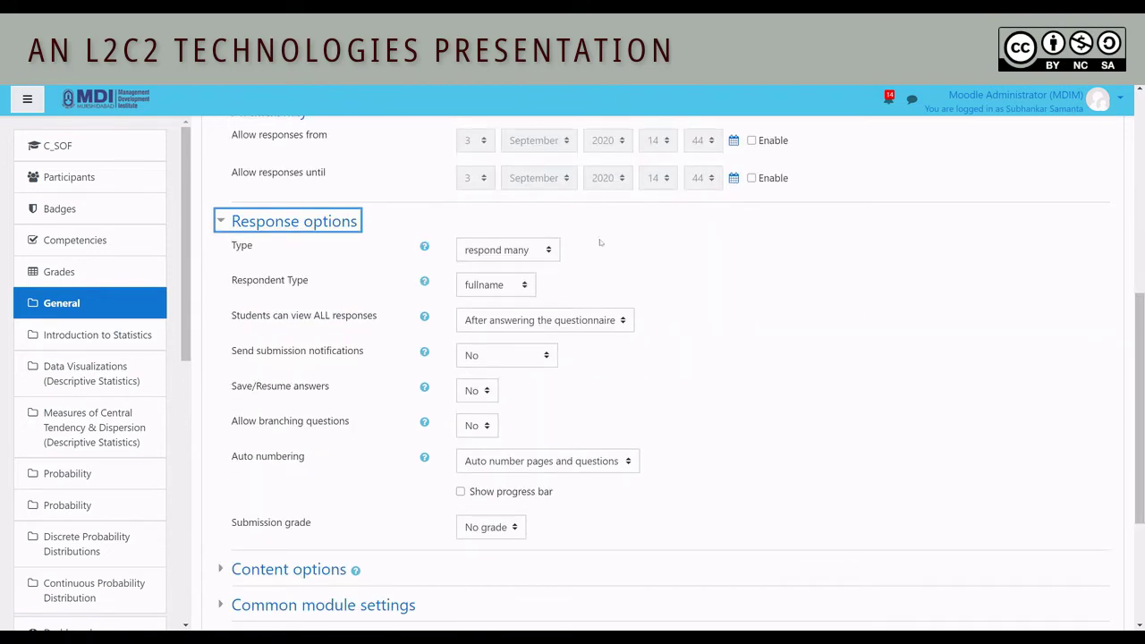
pyautogui.click(537, 250)
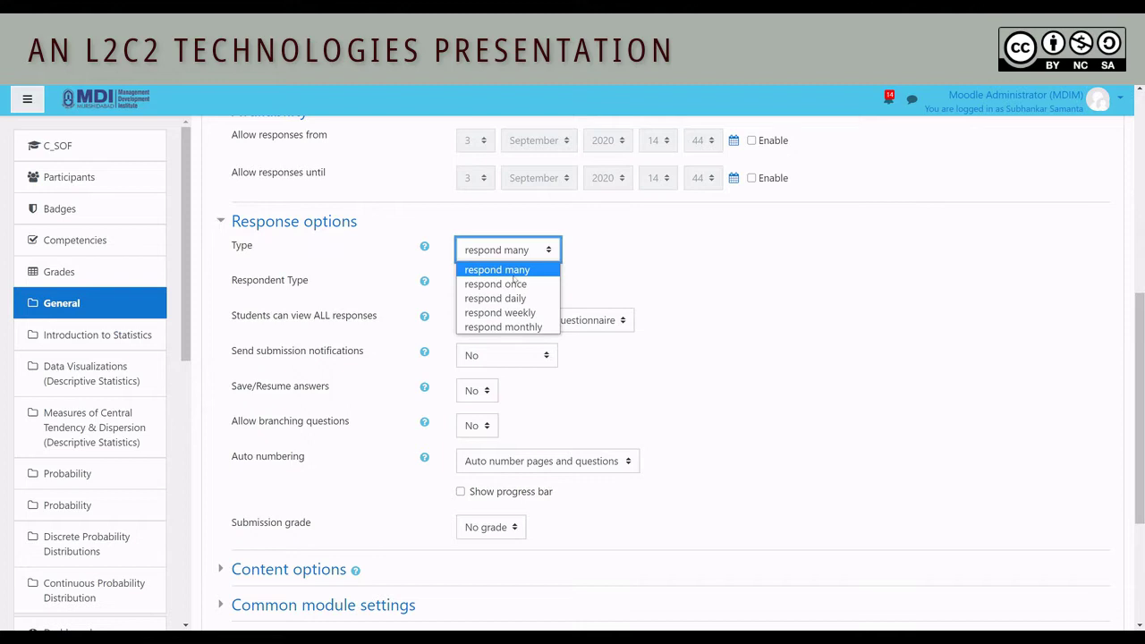
pyautogui.click(510, 284)
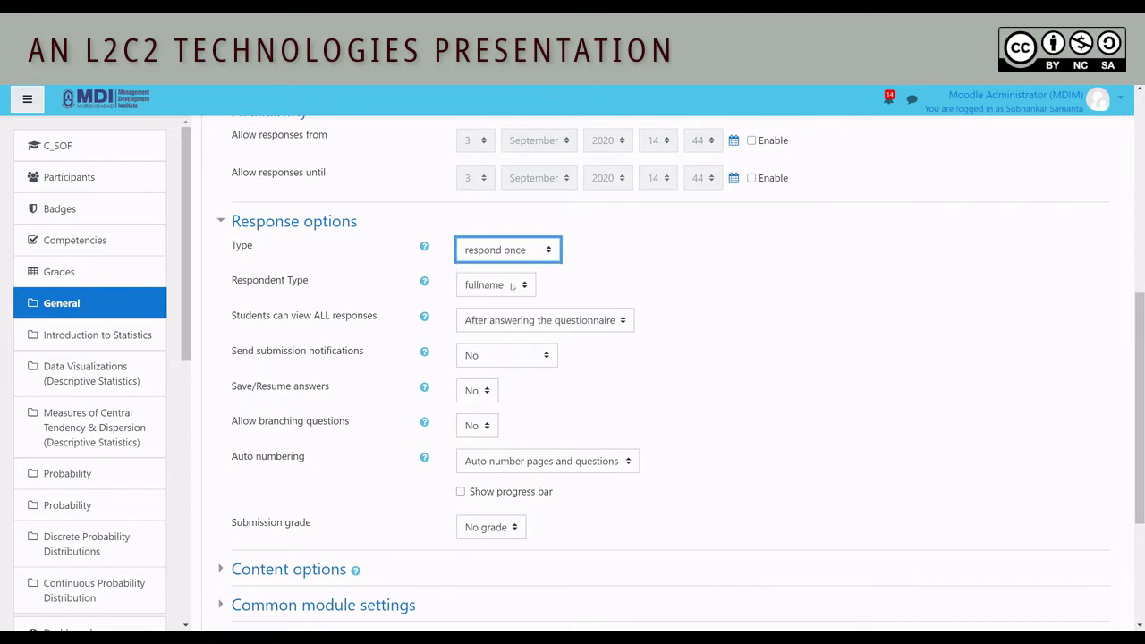
pyautogui.click(513, 286)
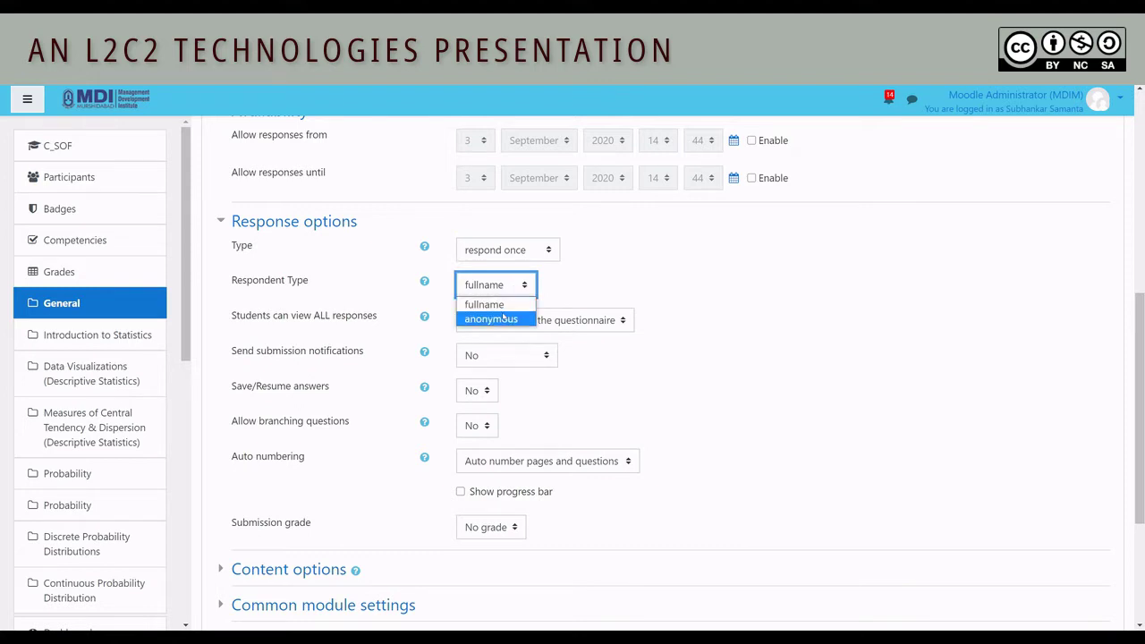
pyautogui.click(503, 318)
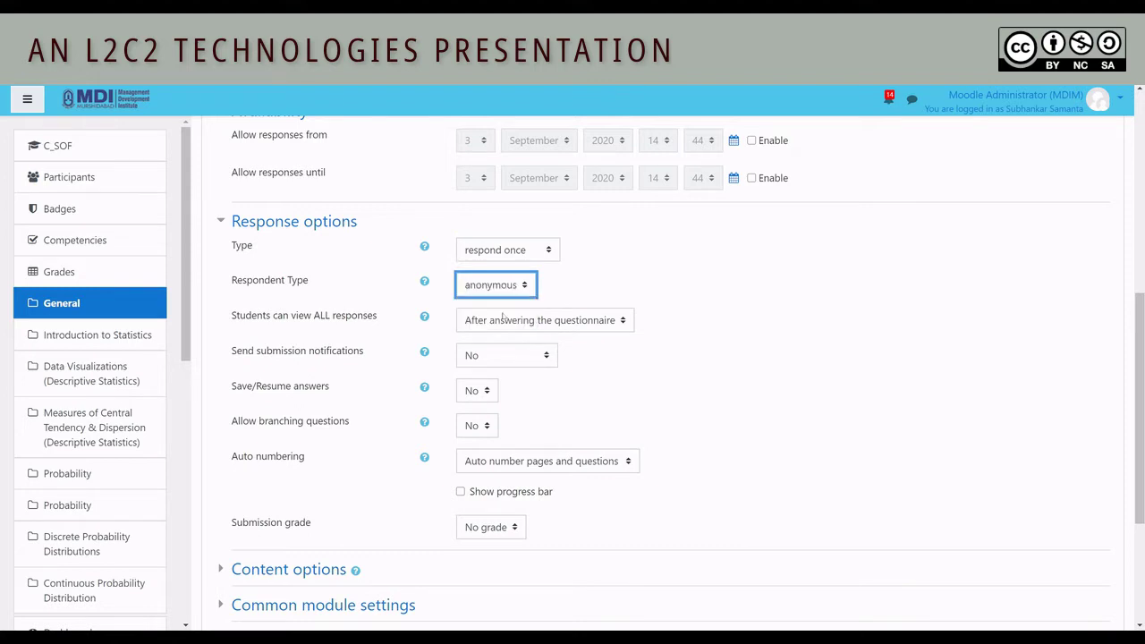
pyautogui.click(605, 320)
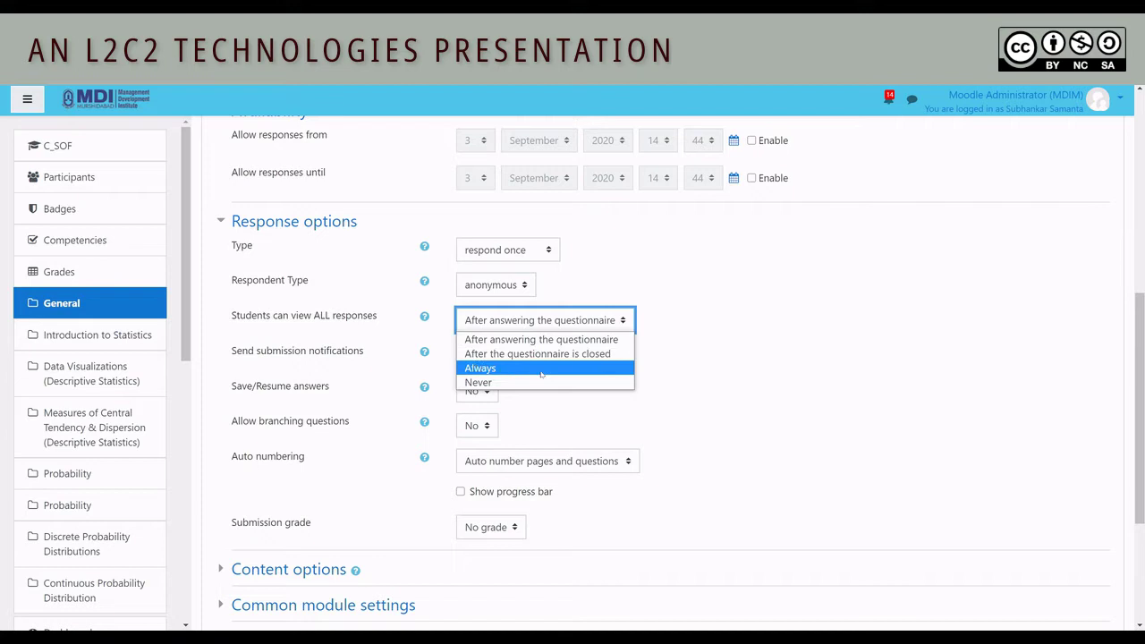
pyautogui.click(536, 382)
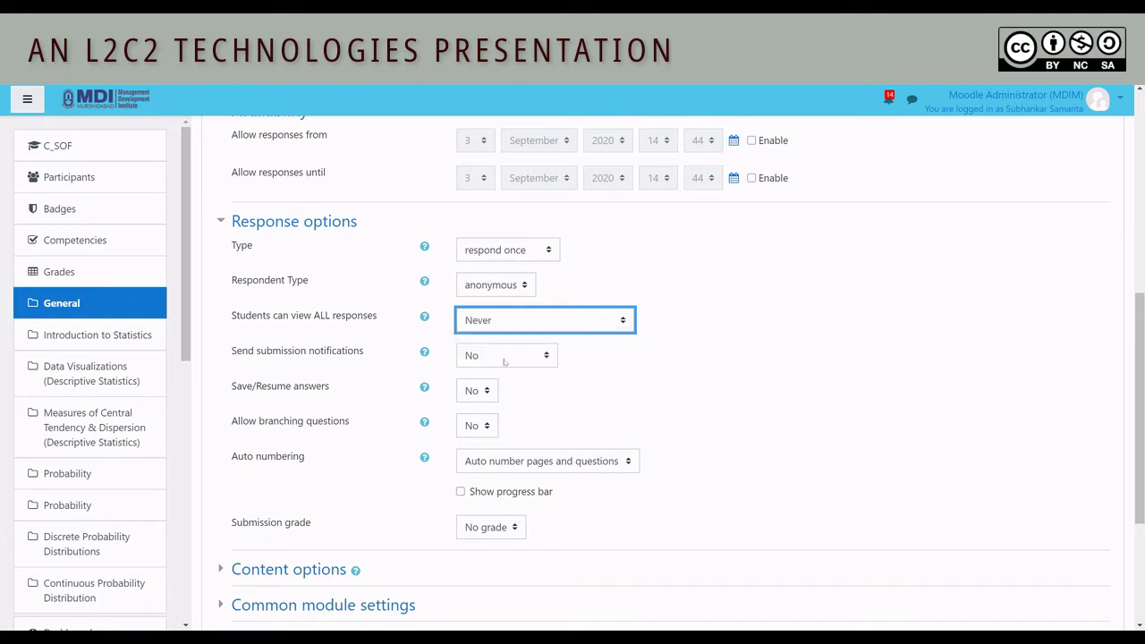
# Step: Set notifications to No, Save/Resume to Yes, and auto numbering to Do not number questions or pages
pyautogui.click(534, 358)
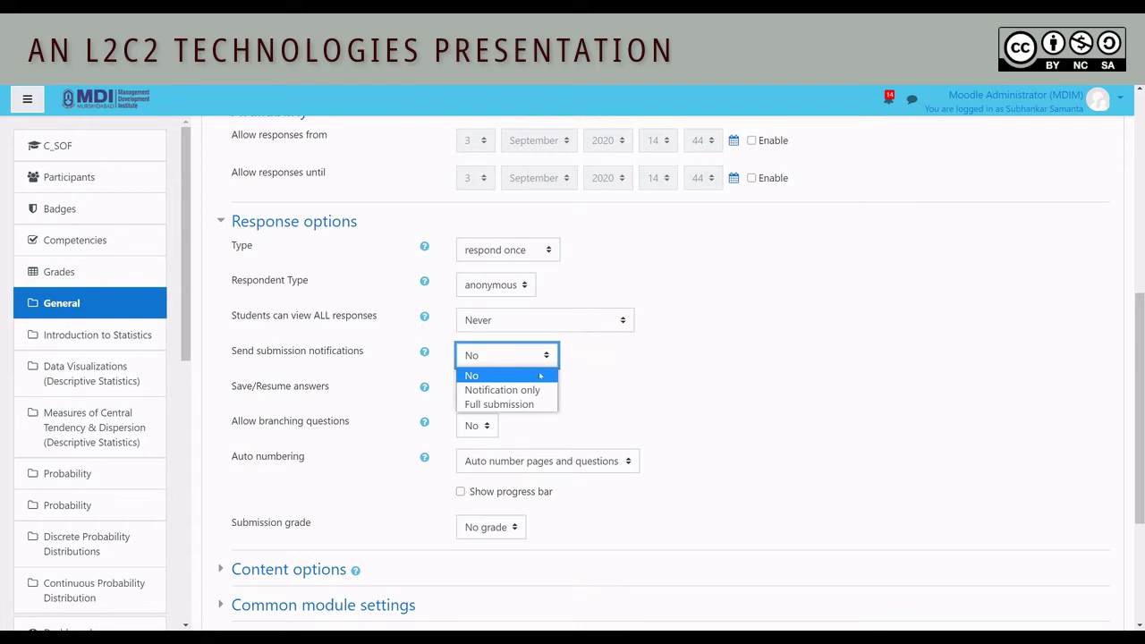
pyautogui.click(540, 376)
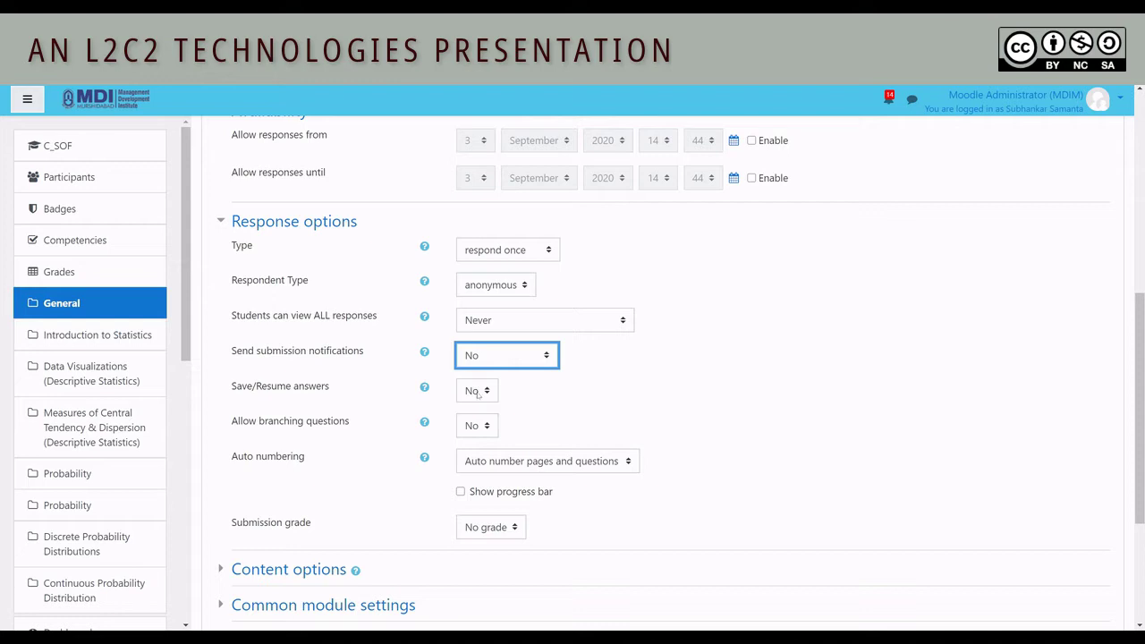
pyautogui.click(479, 393)
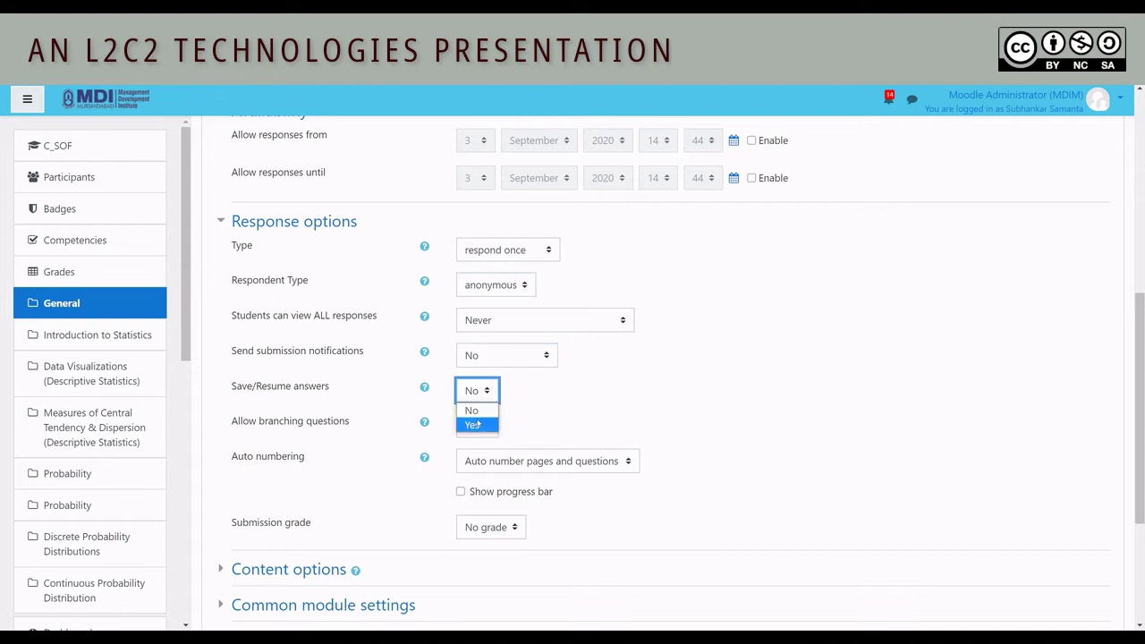
pyautogui.click(475, 426)
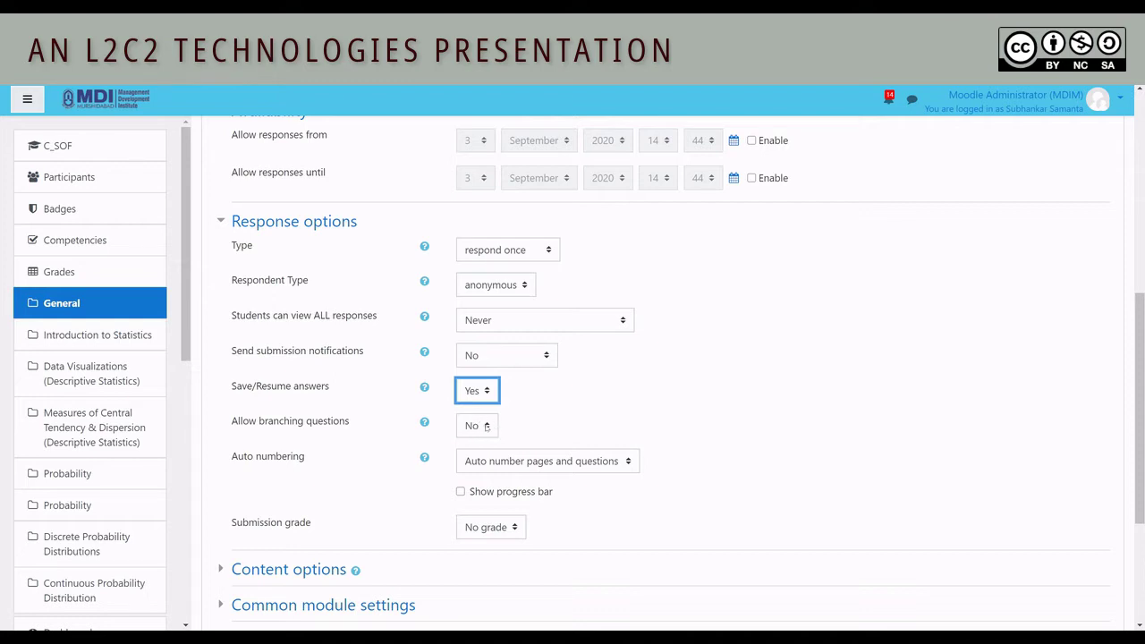
pyautogui.click(593, 461)
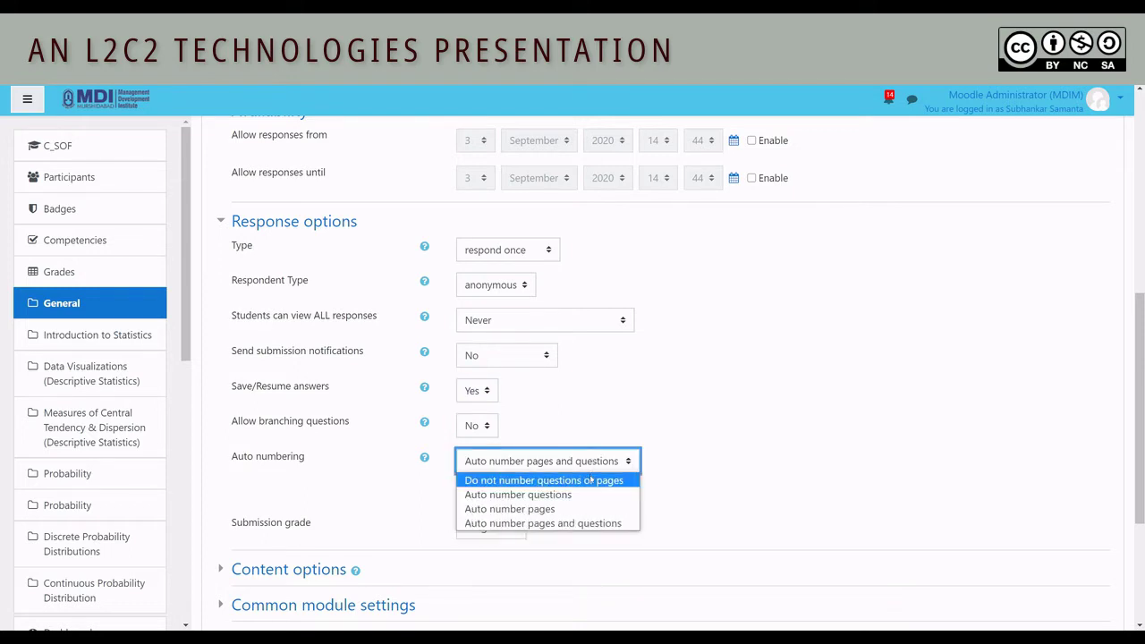
pyautogui.click(592, 481)
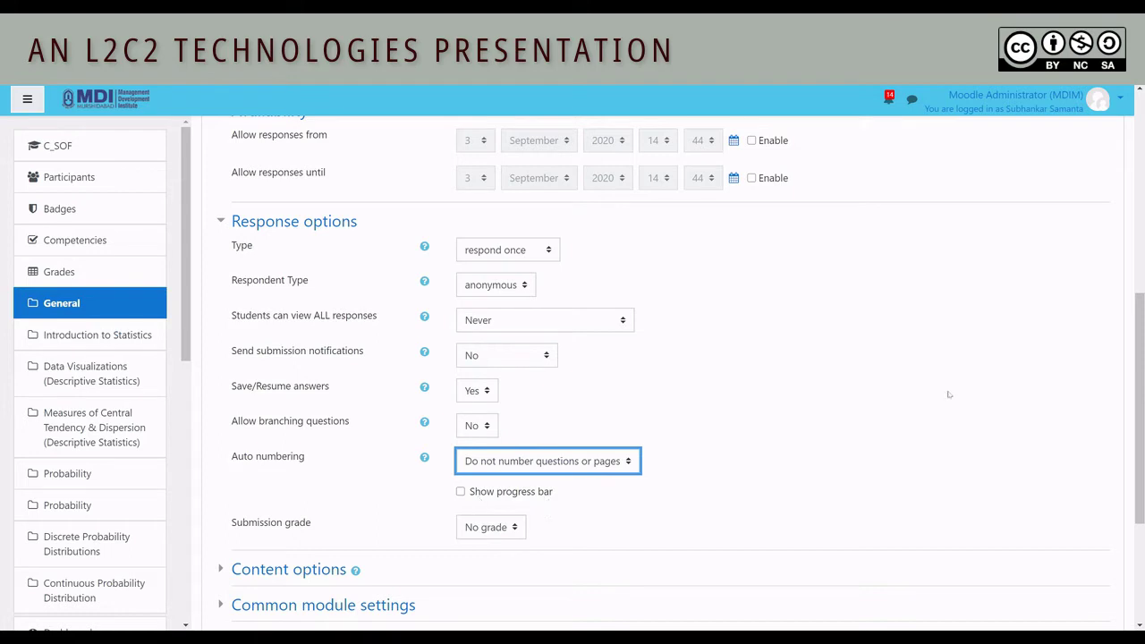
pyautogui.moveTo(1141, 338); pyautogui.dragTo(1142, 421)
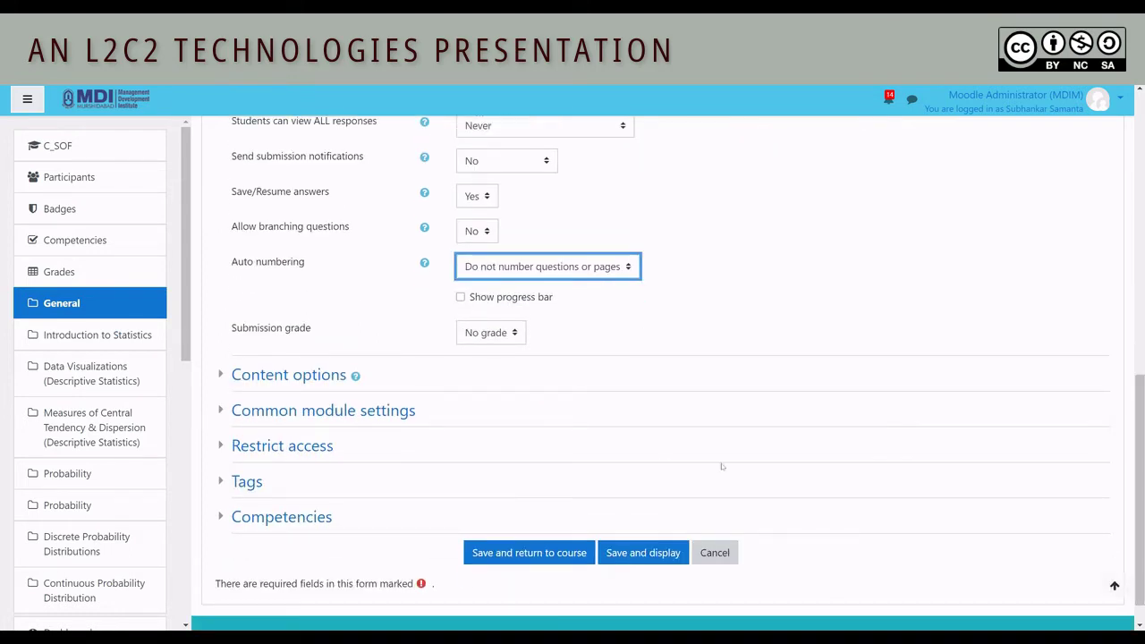
# Step: Base the questionnaire on the Course Feedback for COURSE_CODE template and save it to the course
pyautogui.click(289, 381)
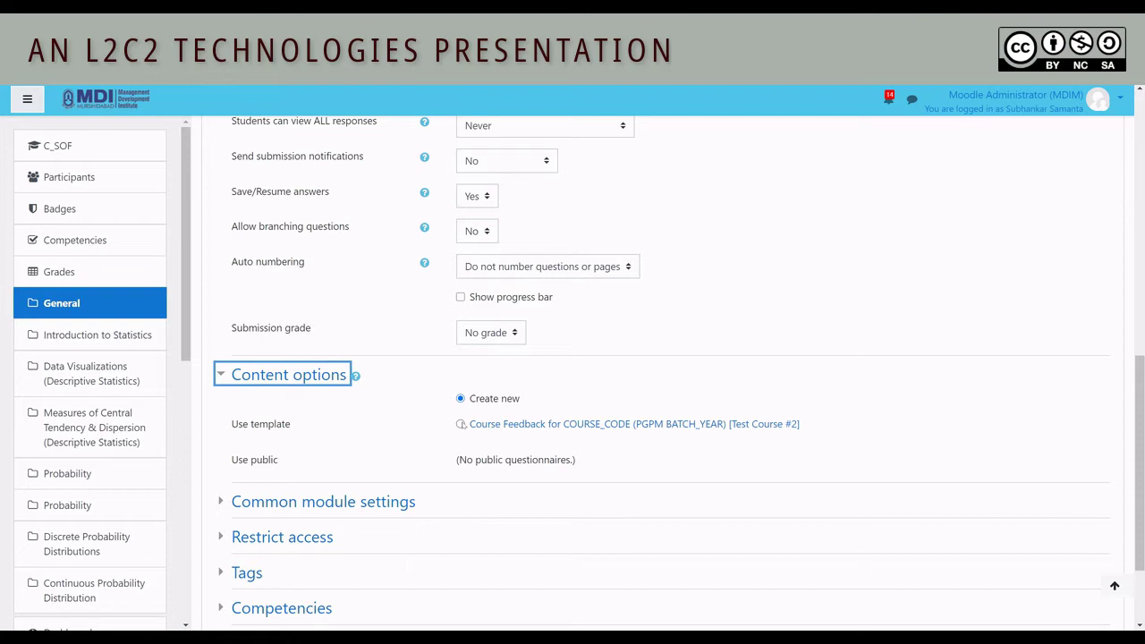
pyautogui.click(461, 424)
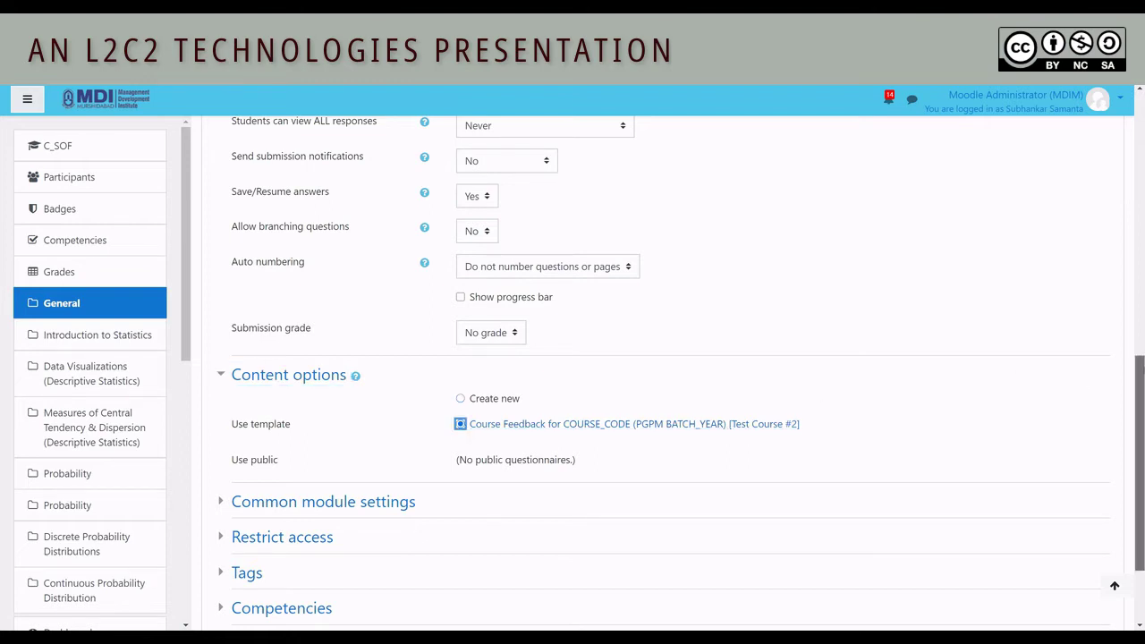
pyautogui.moveTo(1141, 356); pyautogui.dragTo(1142, 416)
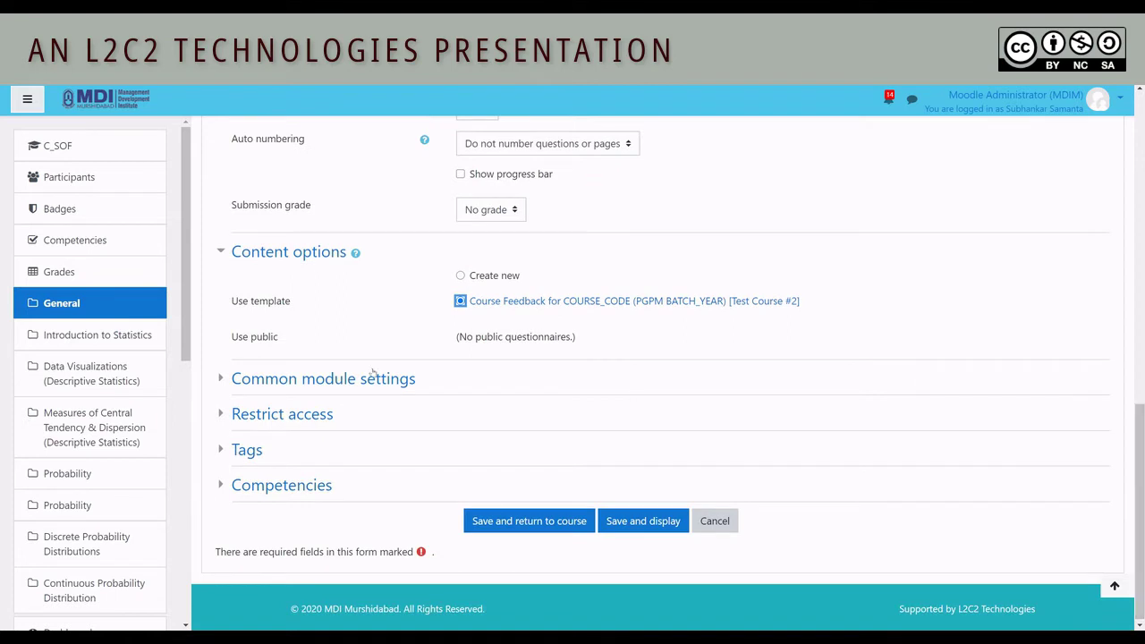
pyautogui.click(319, 383)
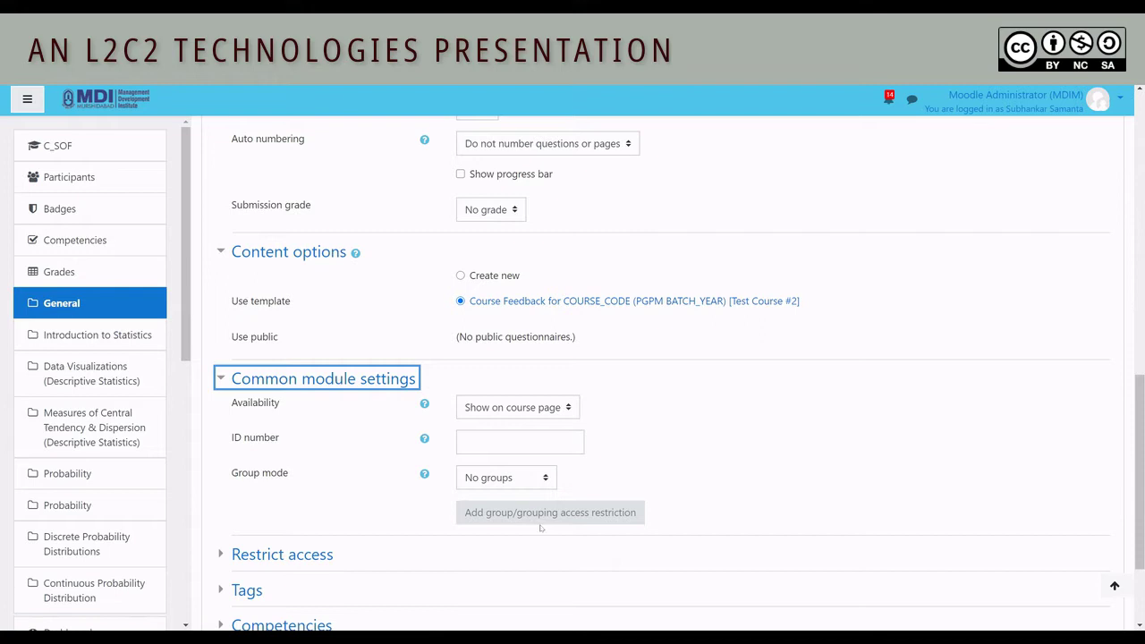
pyautogui.scroll(-3, 1142, 456)
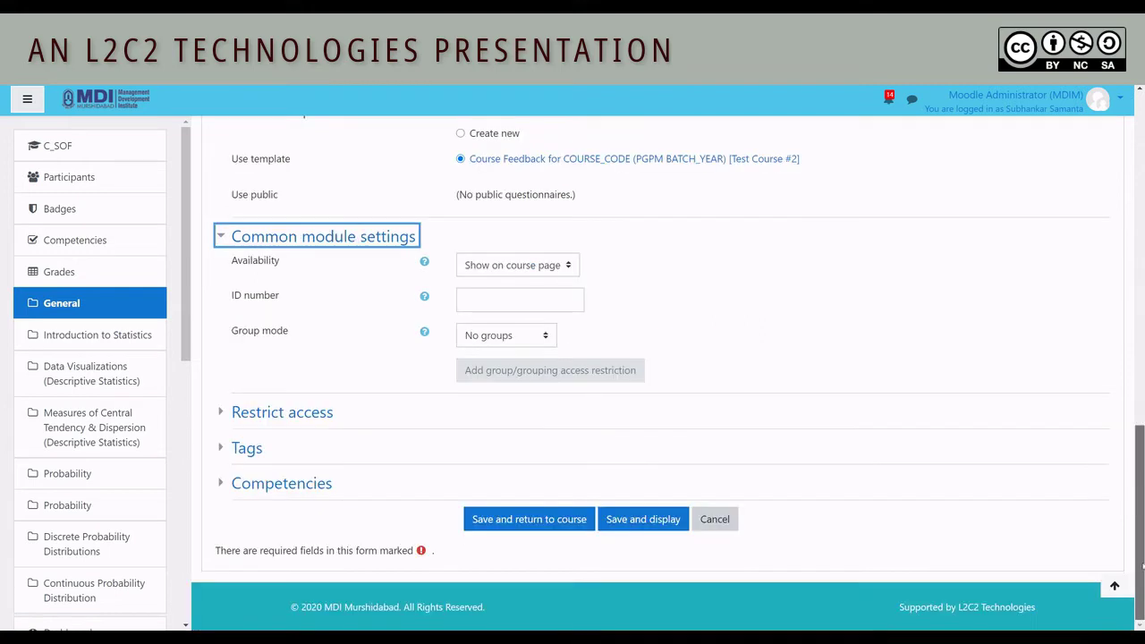
pyautogui.click(301, 483)
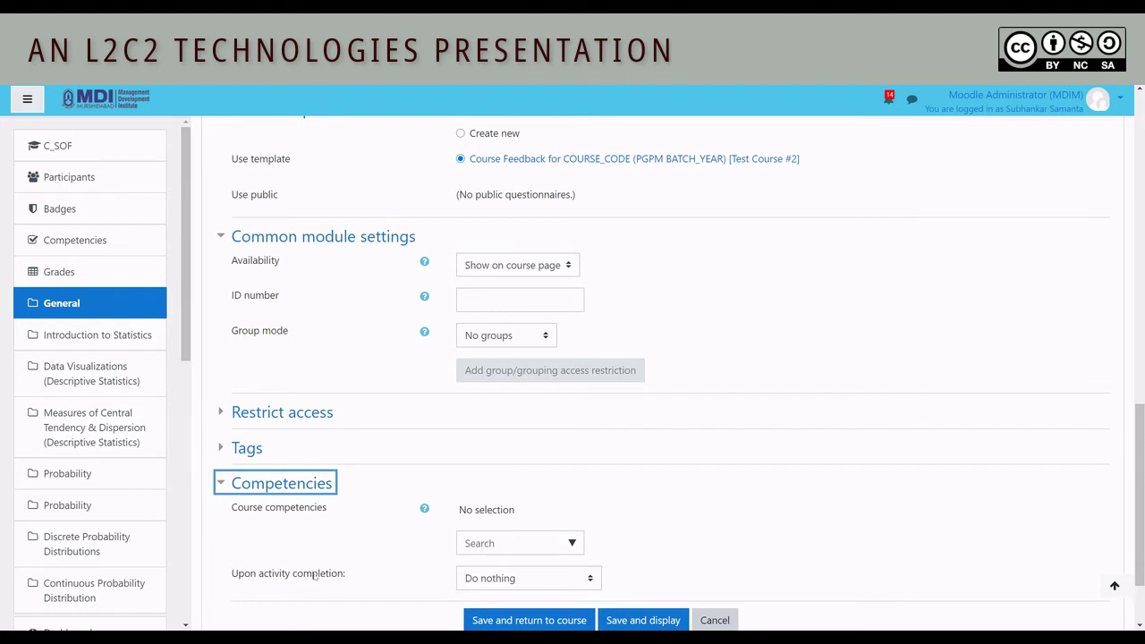
pyautogui.scroll(-2, 1140, 532)
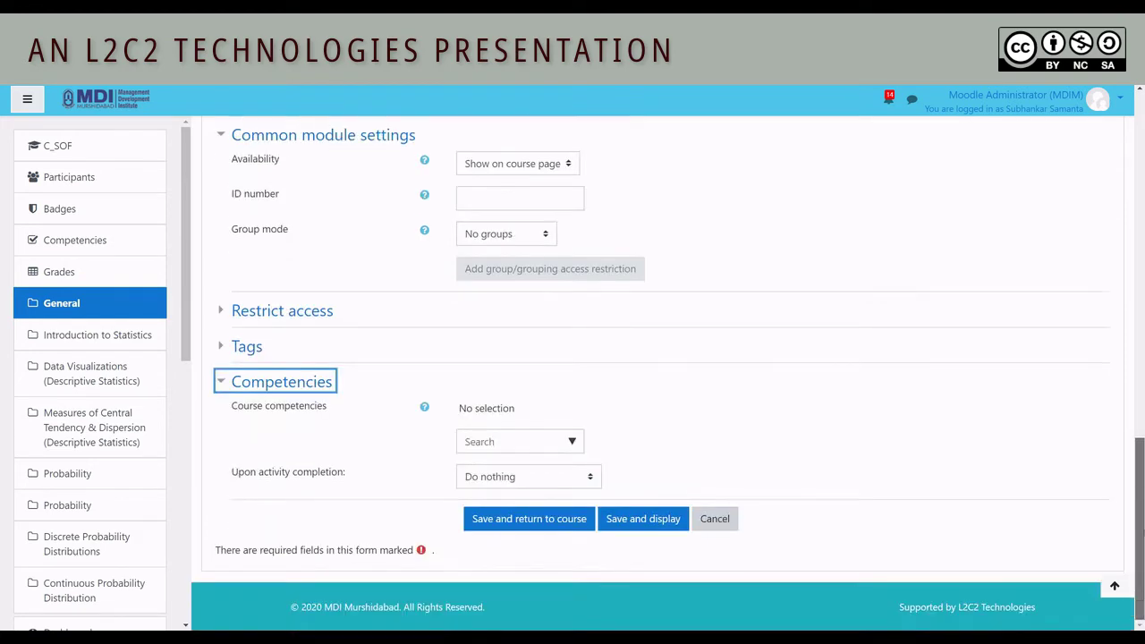
pyautogui.click(528, 519)
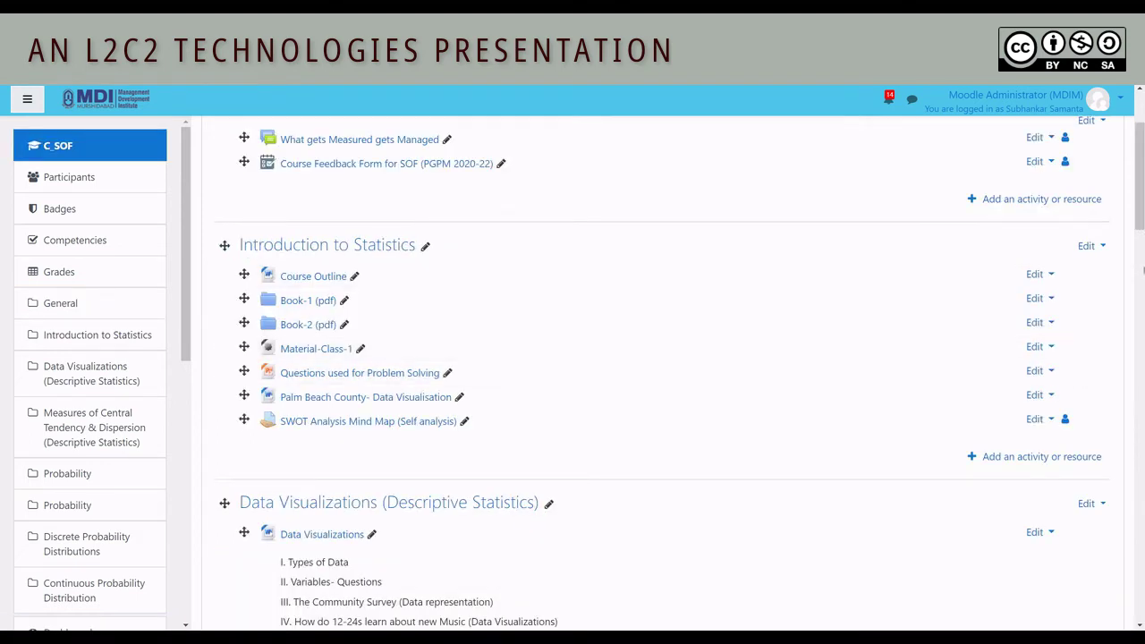
# Step: Turn course editing off and open the Course Feedback Form for SOF (PGPM 2020-22) page
pyautogui.scroll(2, 1143, 176)
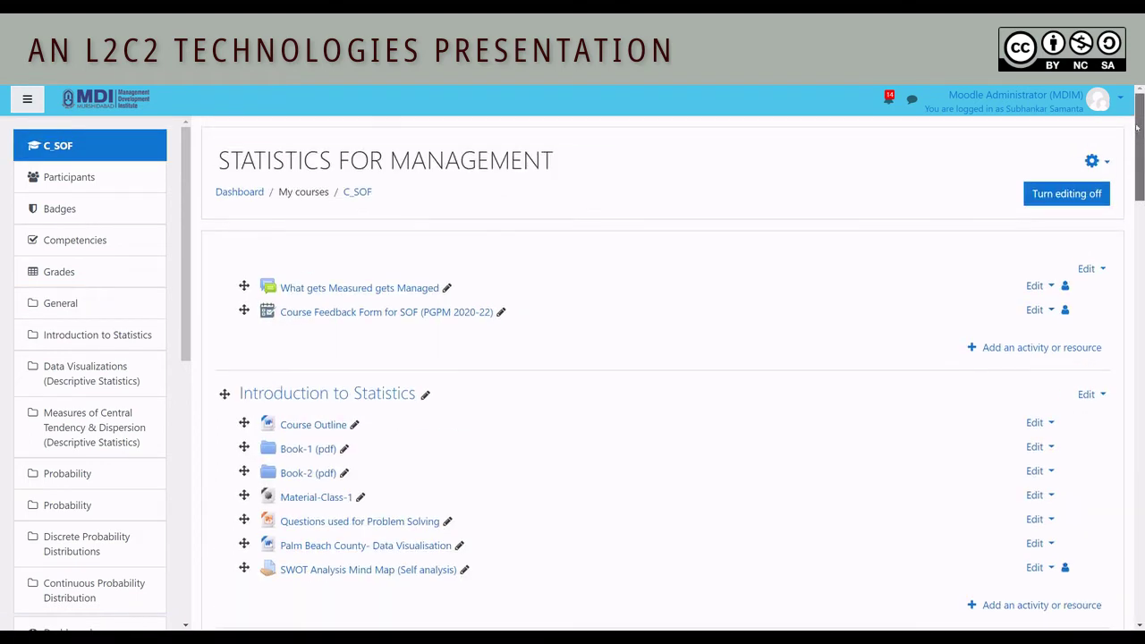
pyautogui.click(1056, 192)
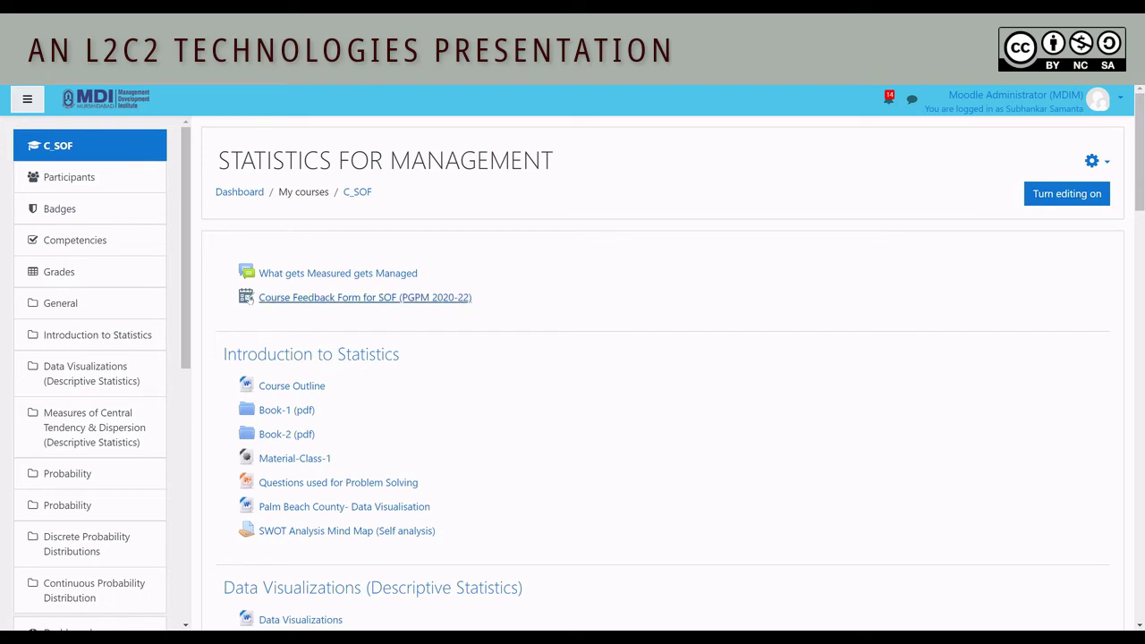
pyautogui.click(344, 298)
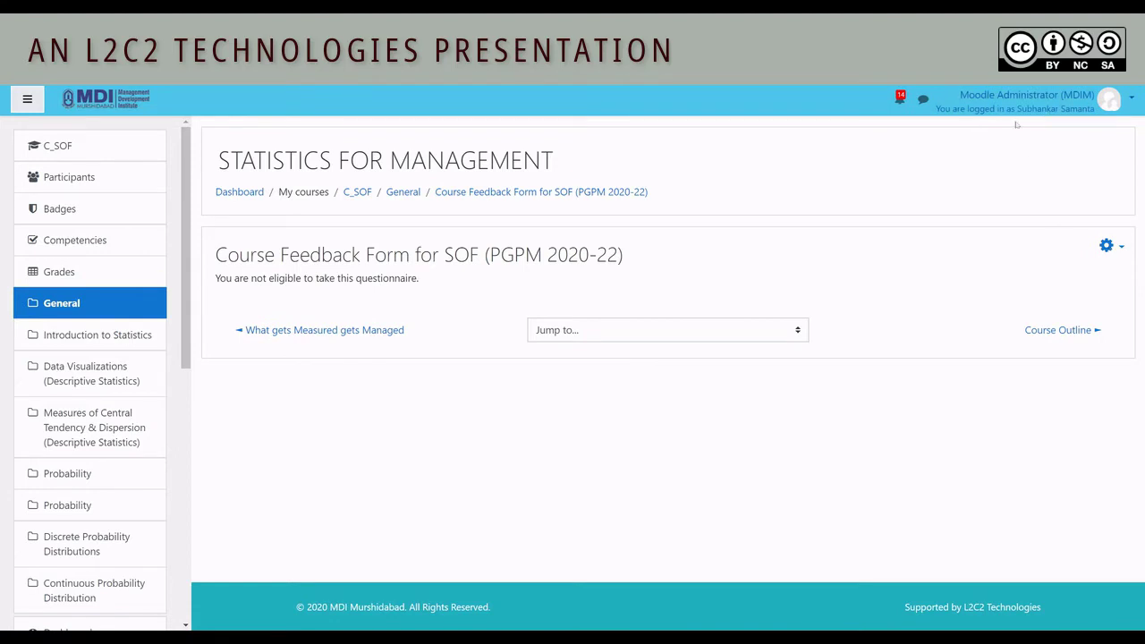
pyautogui.click(1114, 250)
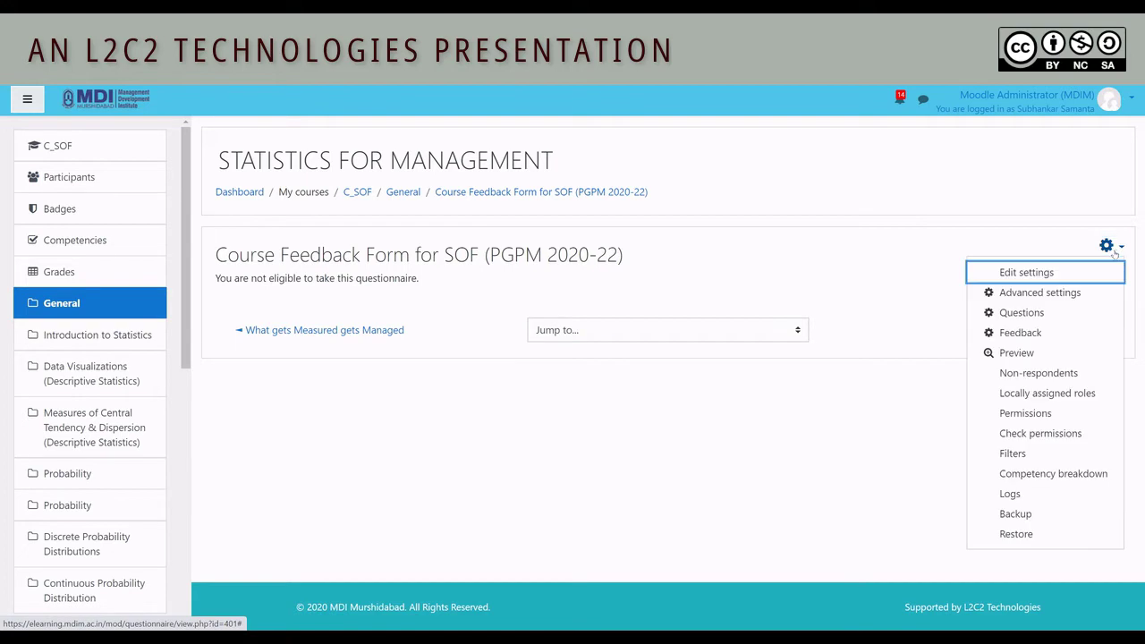
# Step: Review the form's Availability and Response options settings, then re-save them
pyautogui.click(1030, 272)
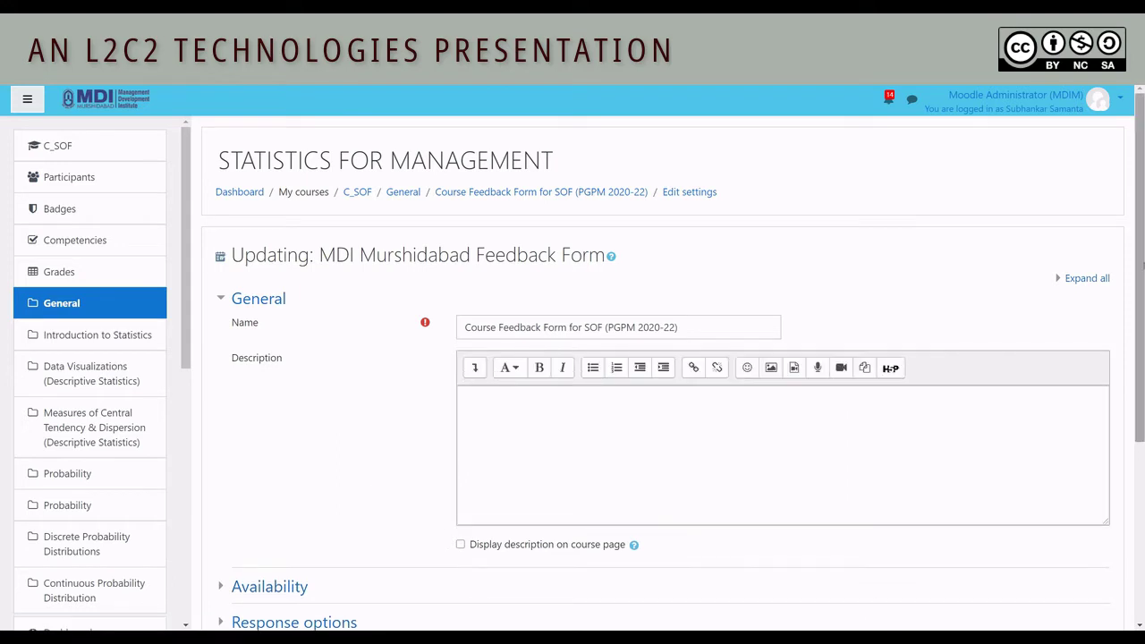
pyautogui.scroll(-3, 1074, 401)
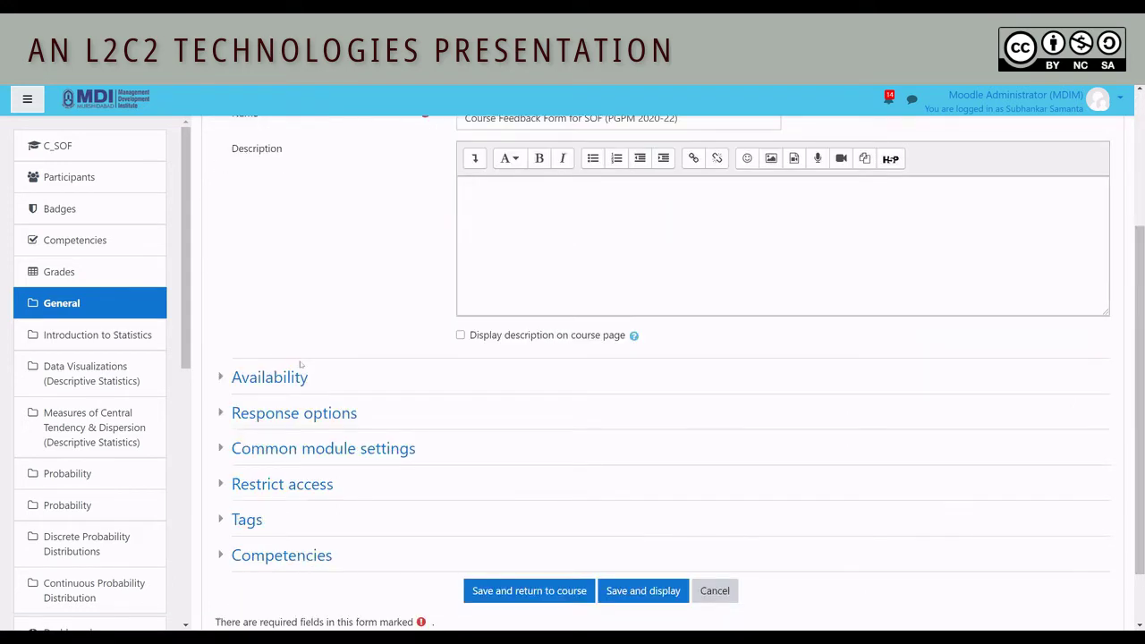
pyautogui.click(260, 377)
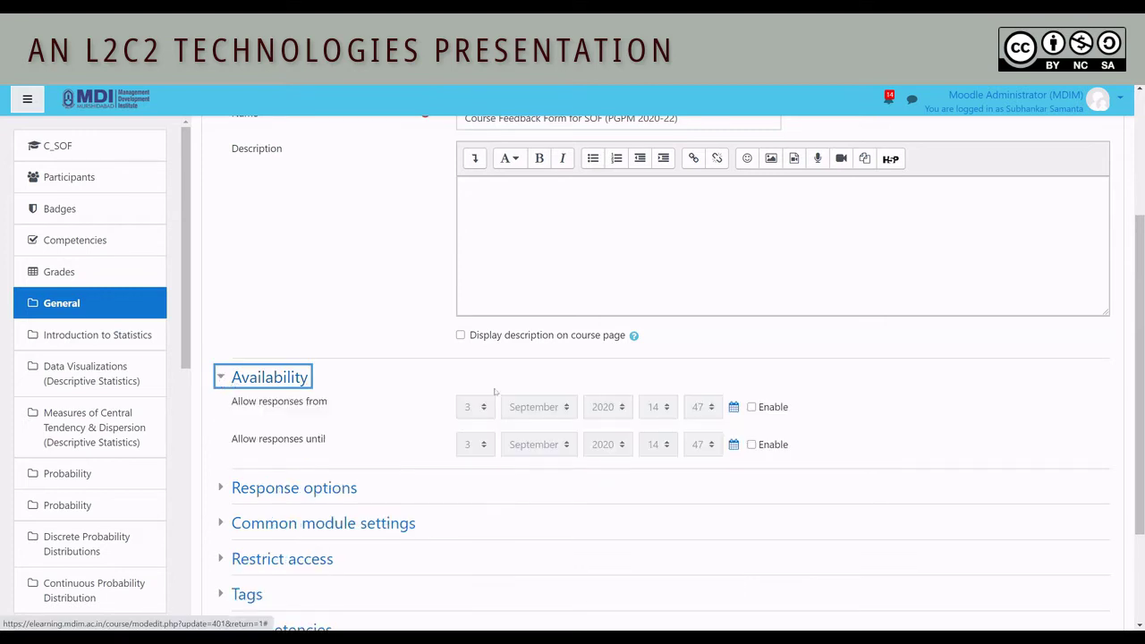
pyautogui.click(225, 381)
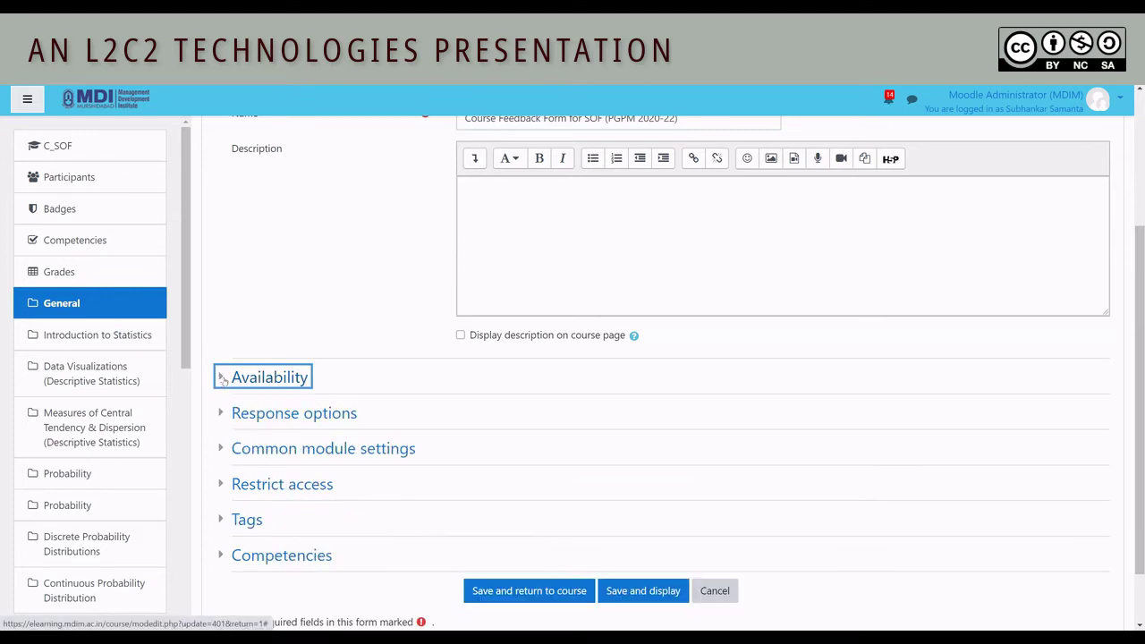
pyautogui.click(226, 415)
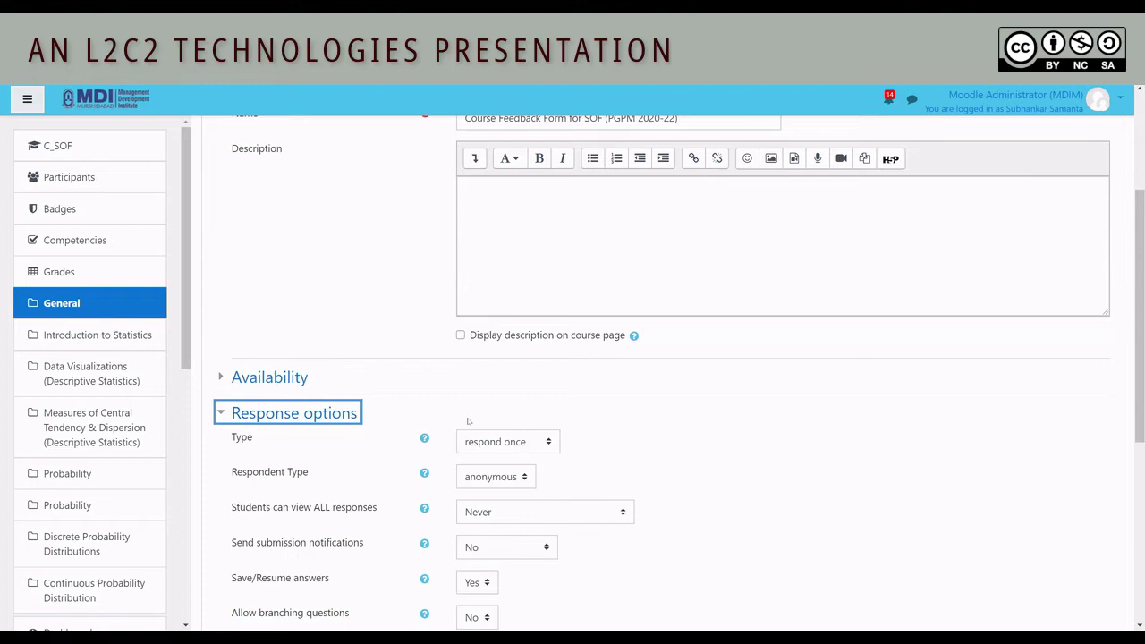
pyautogui.click(224, 413)
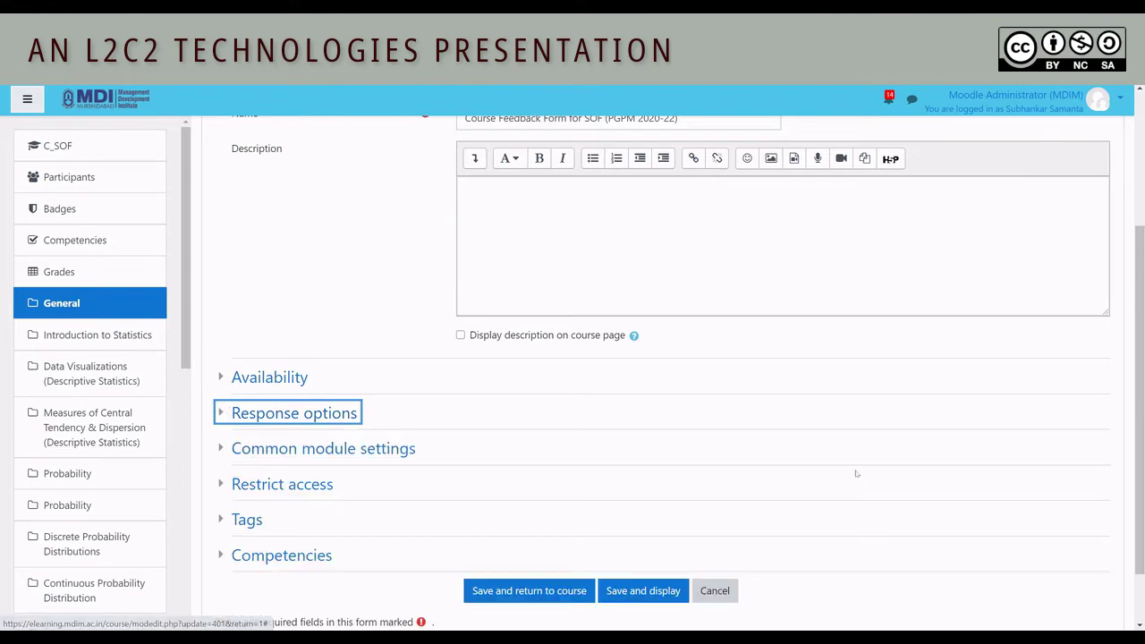
pyautogui.click(519, 597)
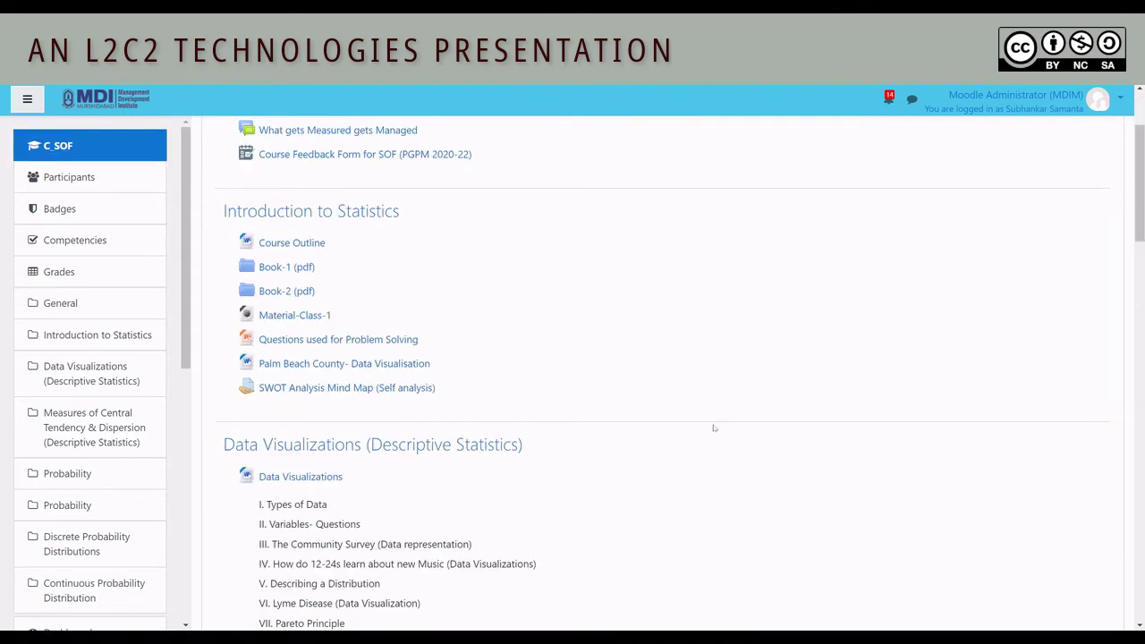
# Step: Replace the questionnaire title with 'Course Feedback Form for SOF (PGPM 2020-22)' and save
pyautogui.click(458, 158)
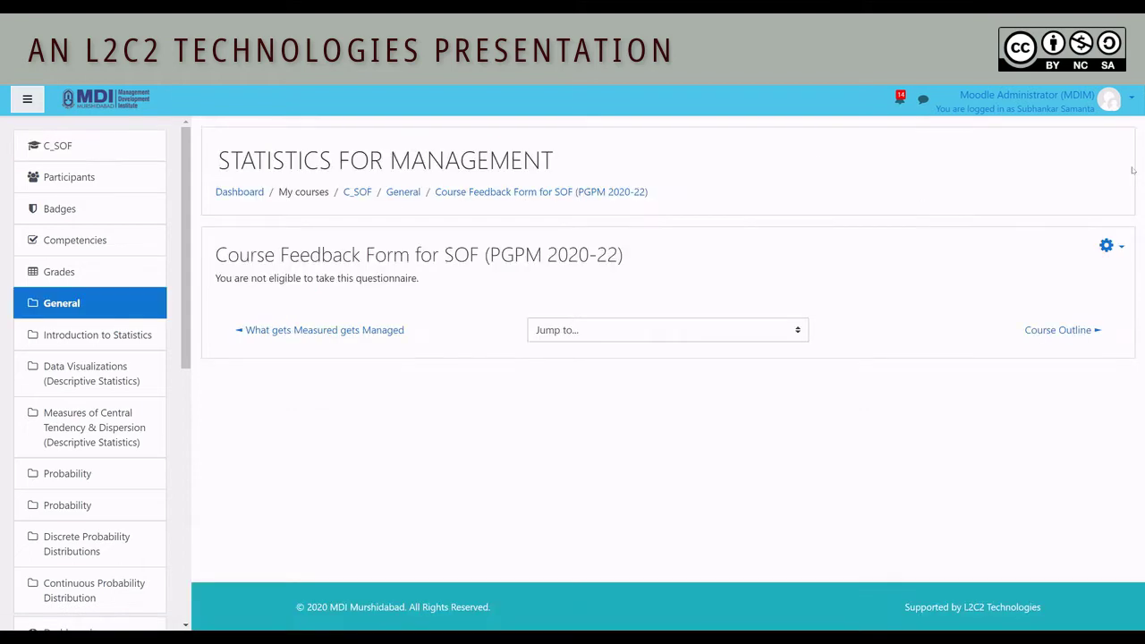
pyautogui.click(1109, 245)
pyautogui.click(1035, 292)
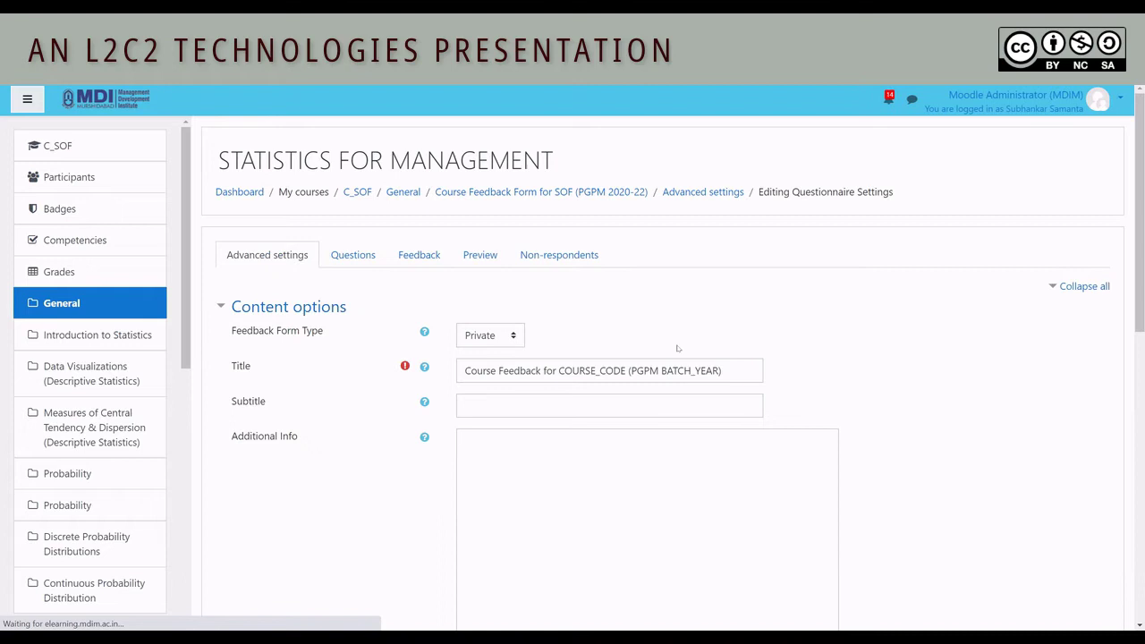
pyautogui.moveTo(732, 371); pyautogui.dragTo(338, 354)
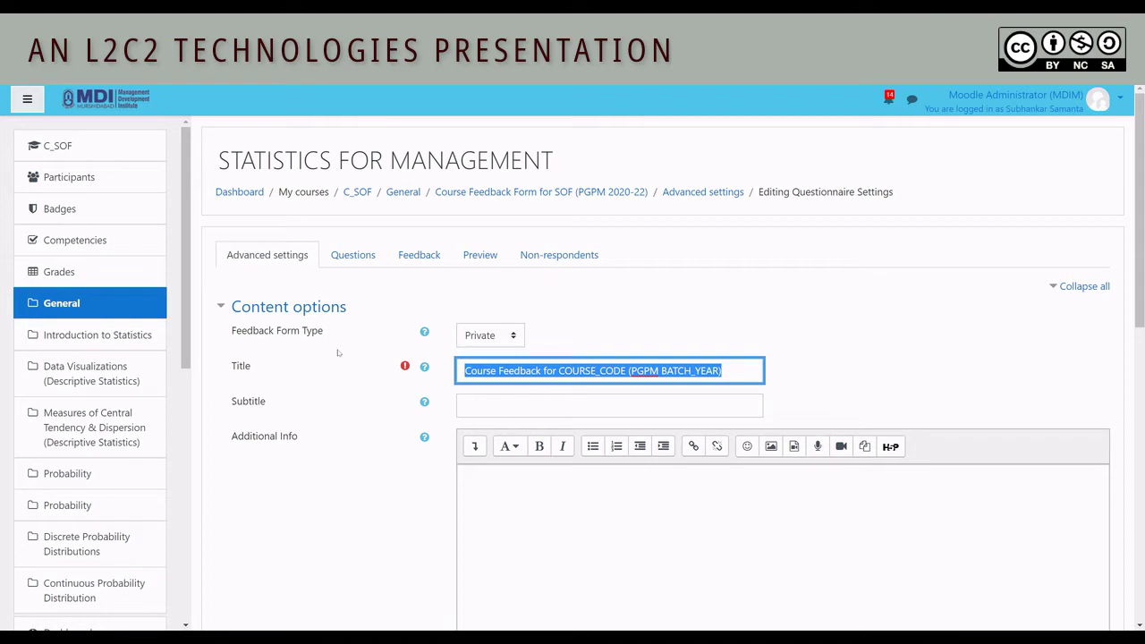
pyautogui.write('Course Feedback Form for SOF (PGPM 2020-22)')
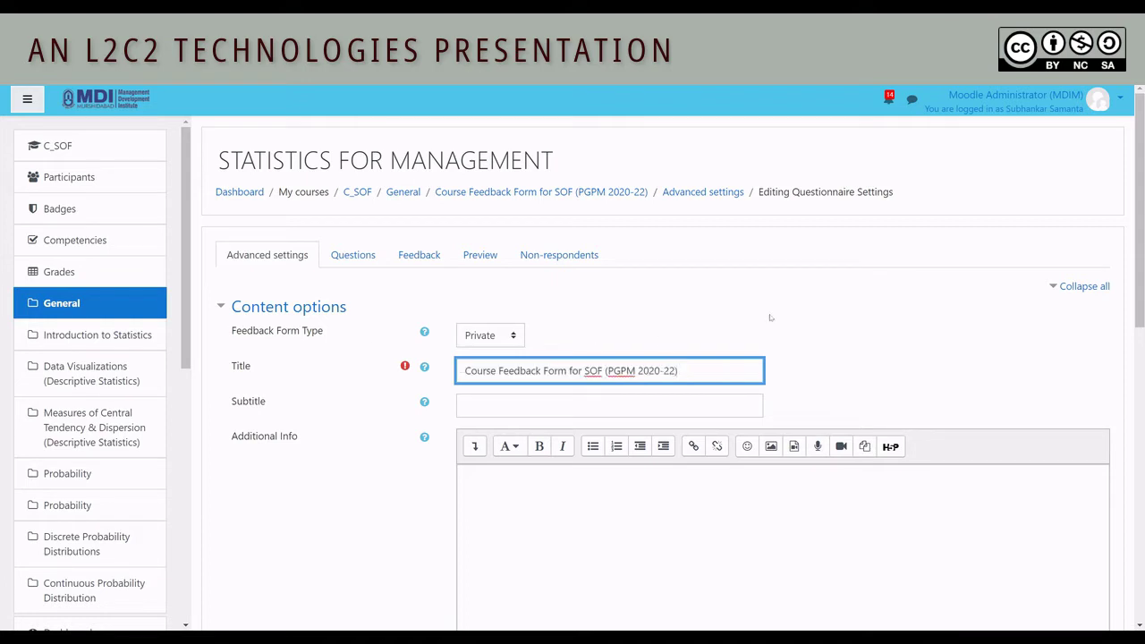
pyautogui.click(837, 336)
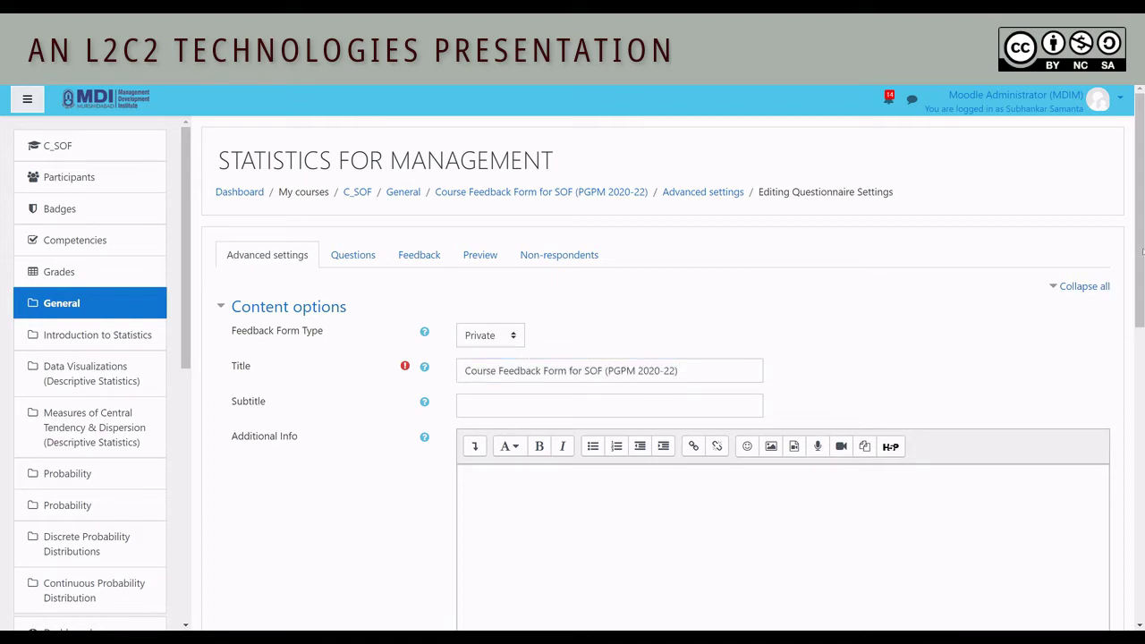
pyautogui.scroll(-1, 1140, 287)
pyautogui.scroll(-10, 1140, 287)
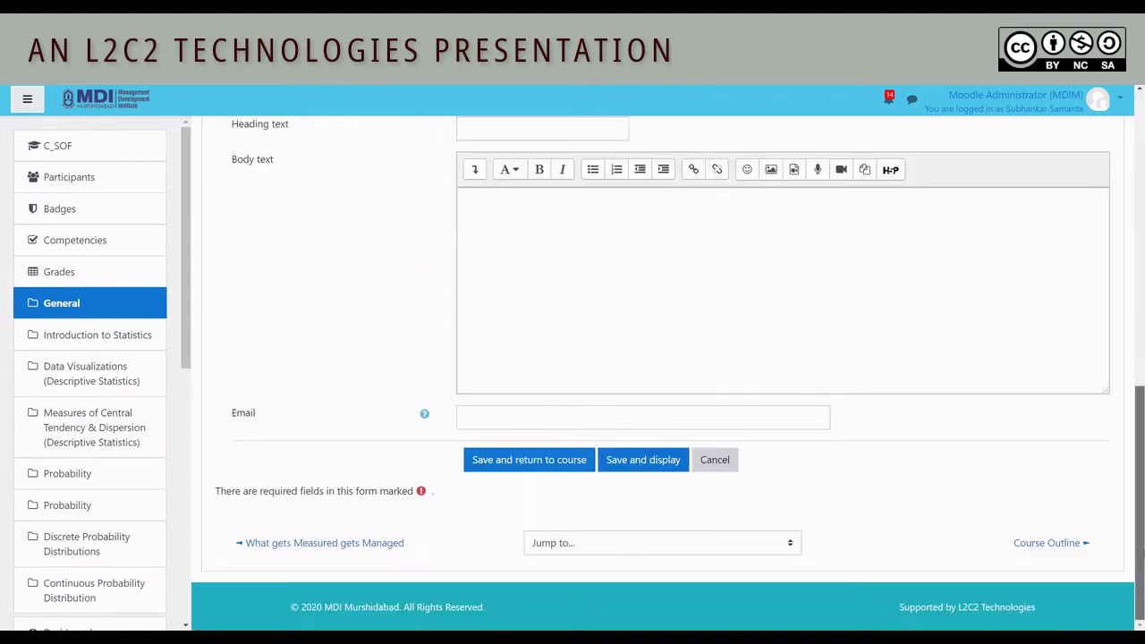
pyautogui.click(546, 464)
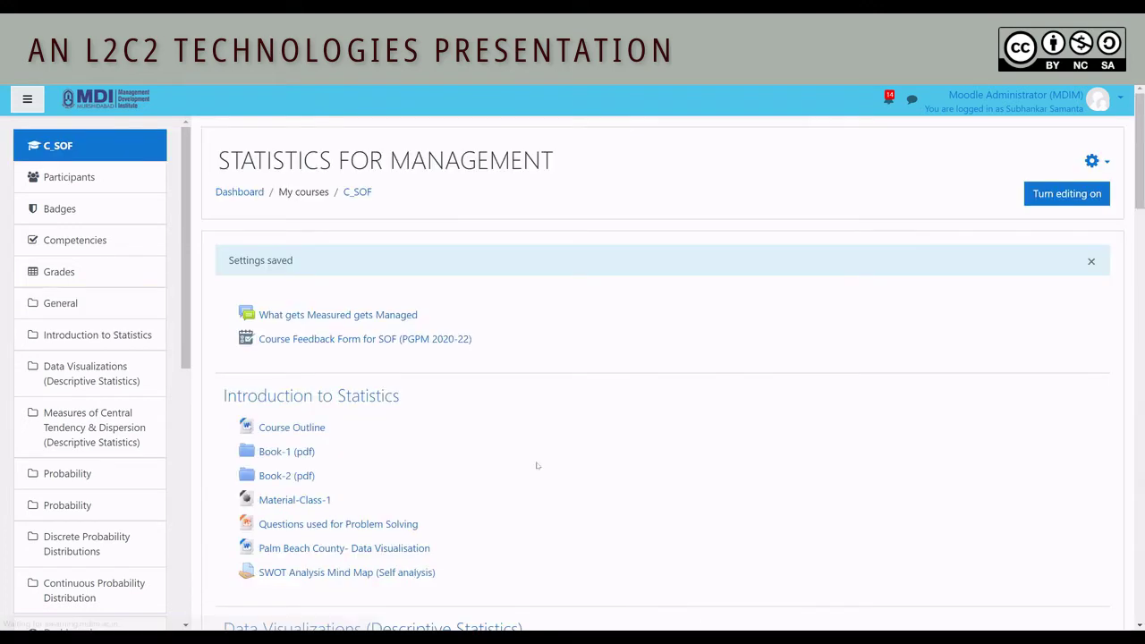
# Step: Open the Course Feedback Form for SOF and go to its Manage questions page
pyautogui.click(443, 343)
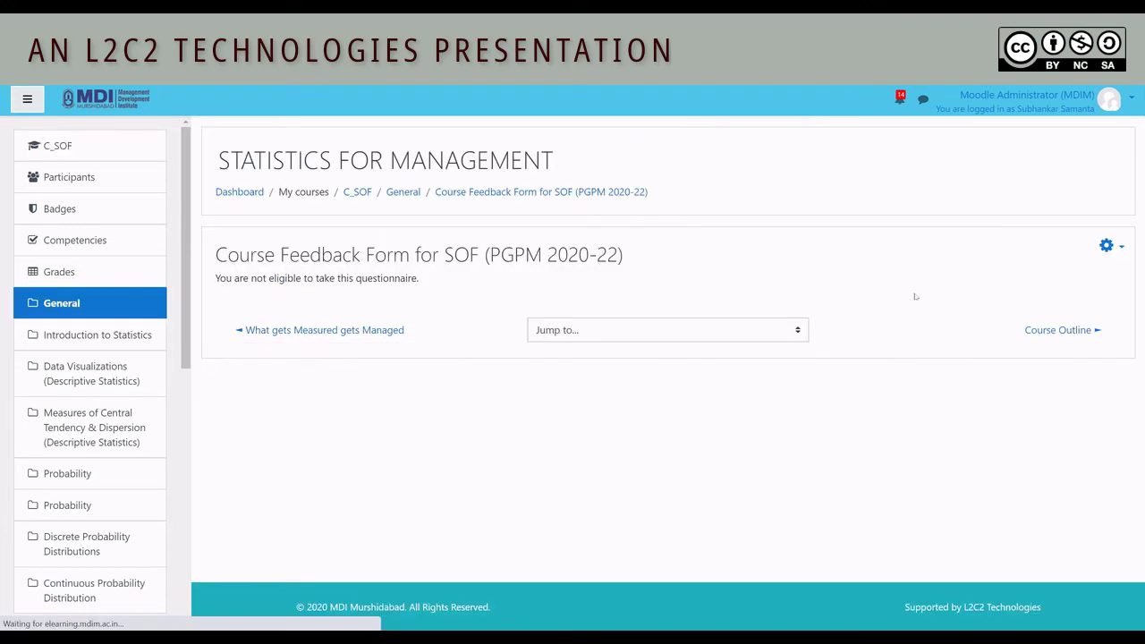
pyautogui.click(1111, 248)
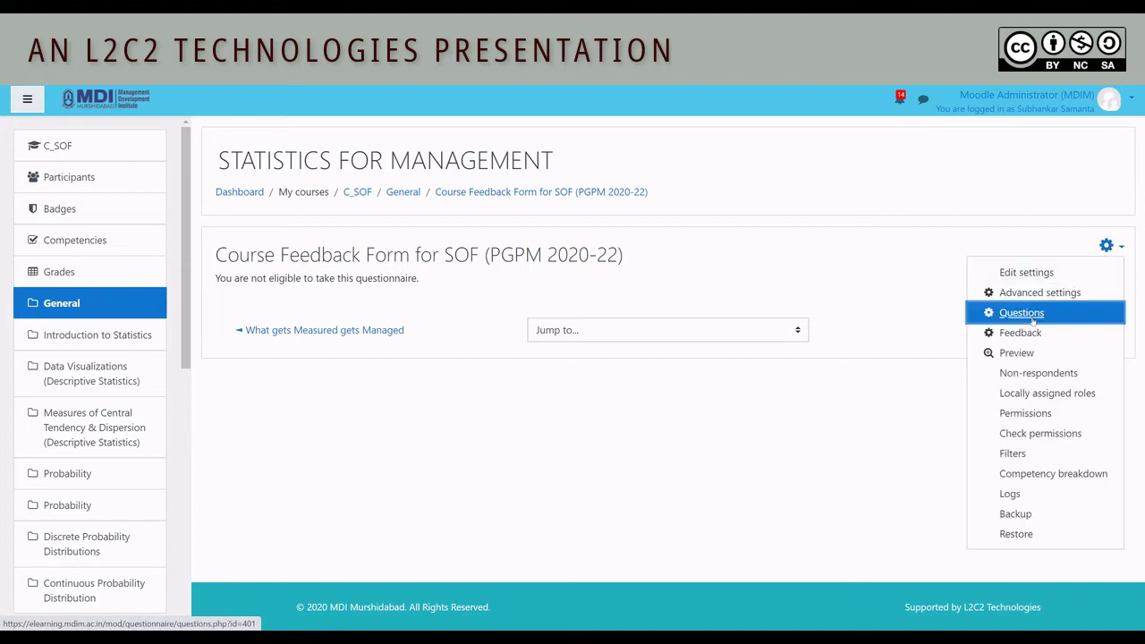
pyautogui.click(1034, 320)
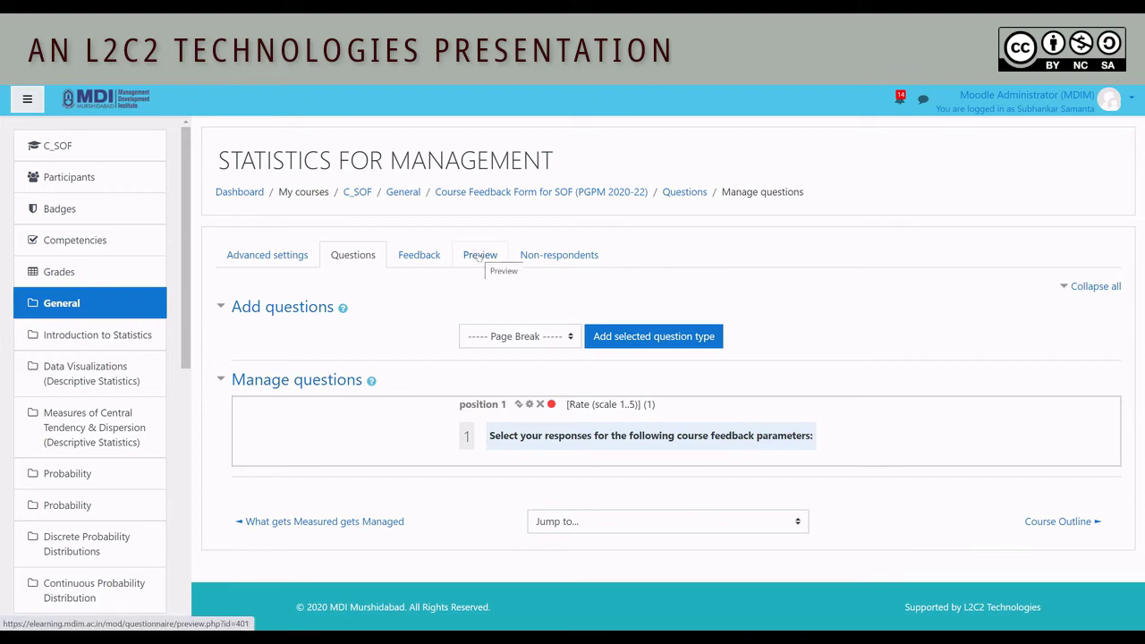
# Step: Preview the seven Poor-to-Excellent course ratings, reset them, and open the user menu
pyautogui.click(480, 256)
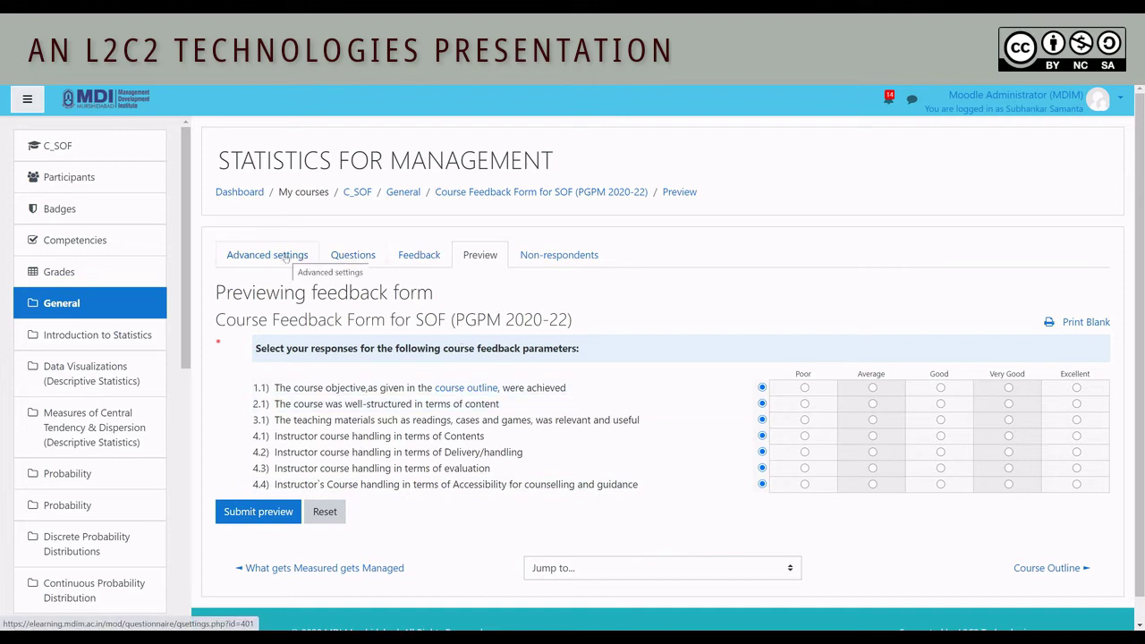
pyautogui.click(330, 514)
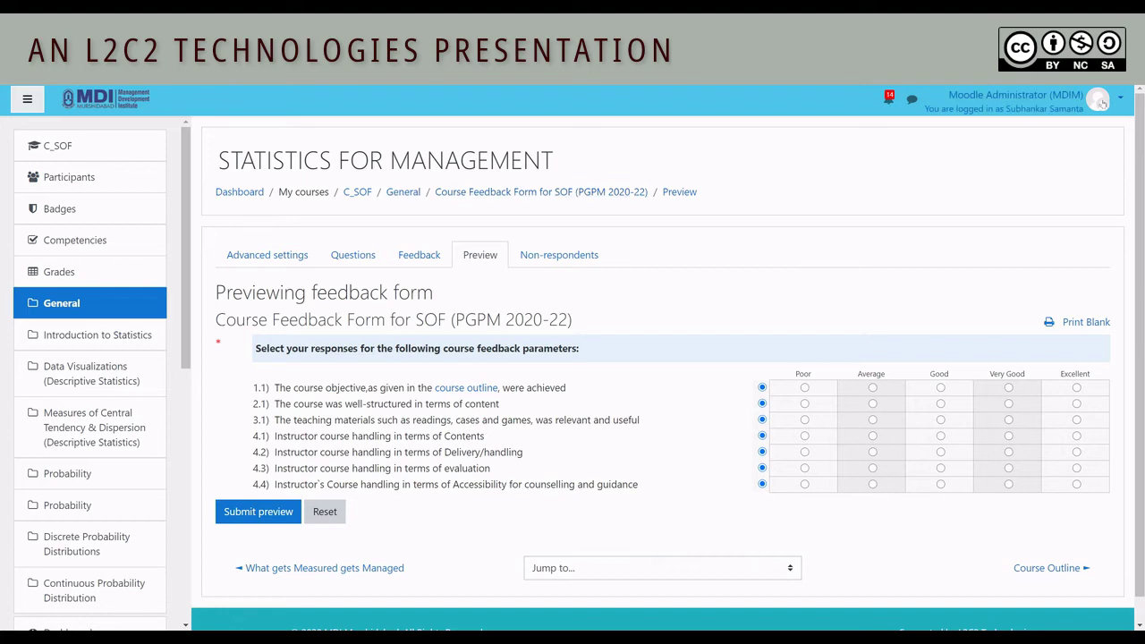
pyautogui.click(1120, 99)
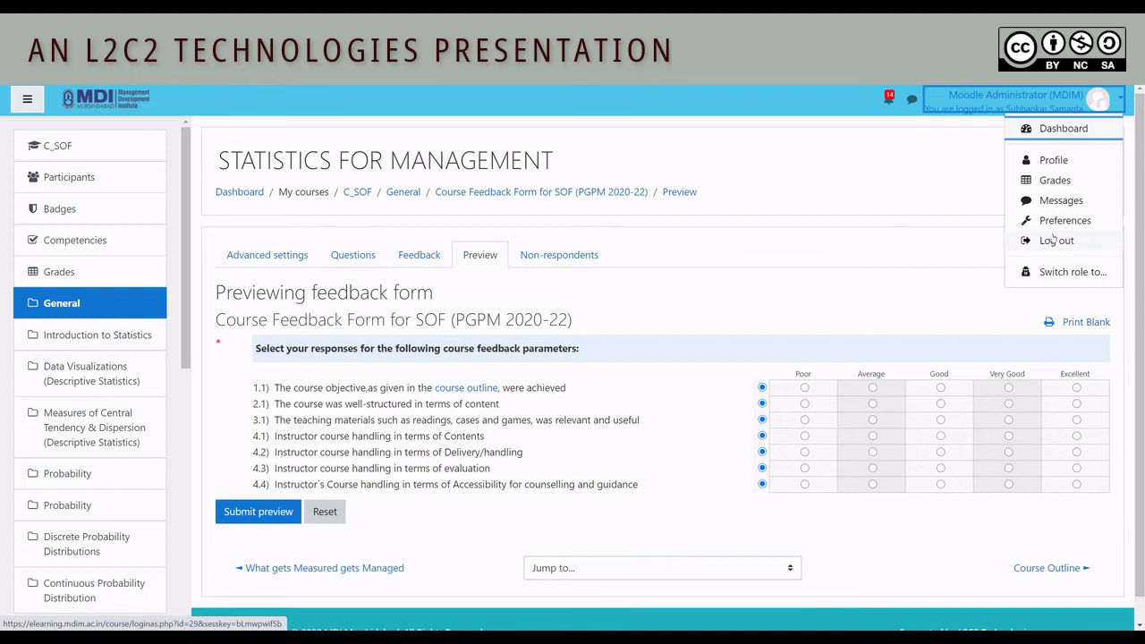
# Step: Re-save the feedback form's advanced settings and return to the Statistics for Management course
pyautogui.click(317, 512)
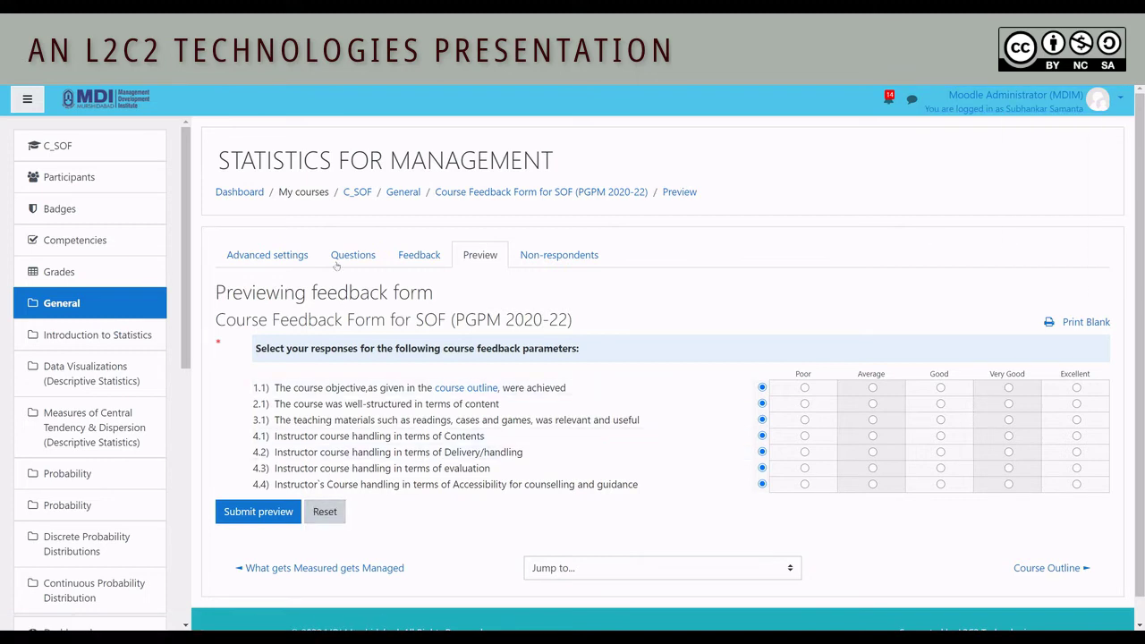
pyautogui.click(272, 258)
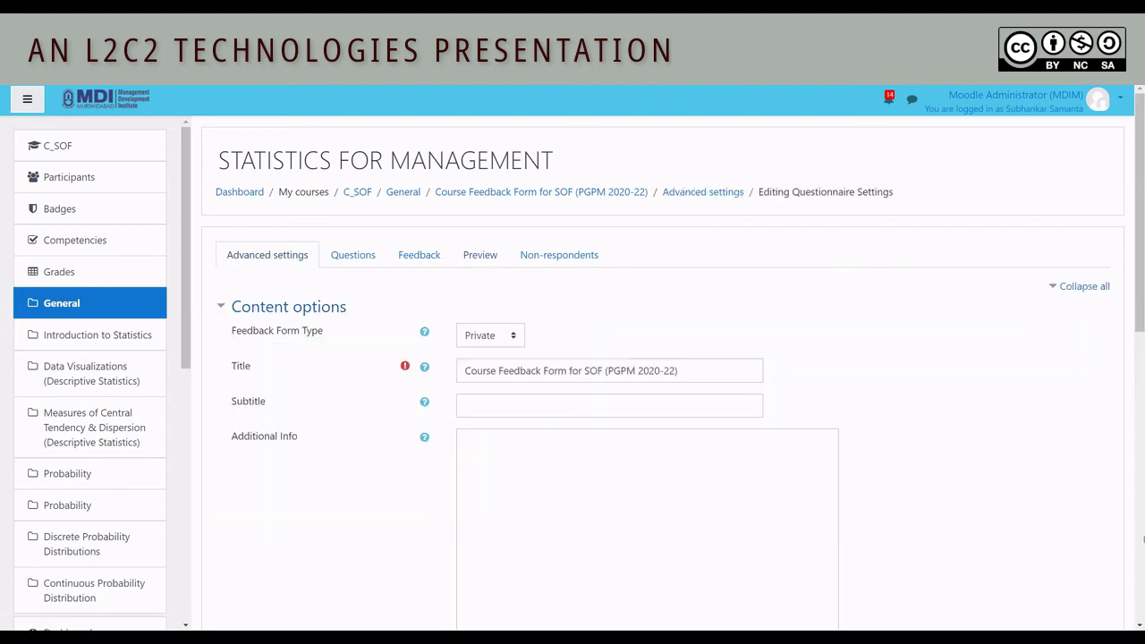
pyautogui.scroll(-5, 1144, 528)
pyautogui.scroll(5, 1144, 454)
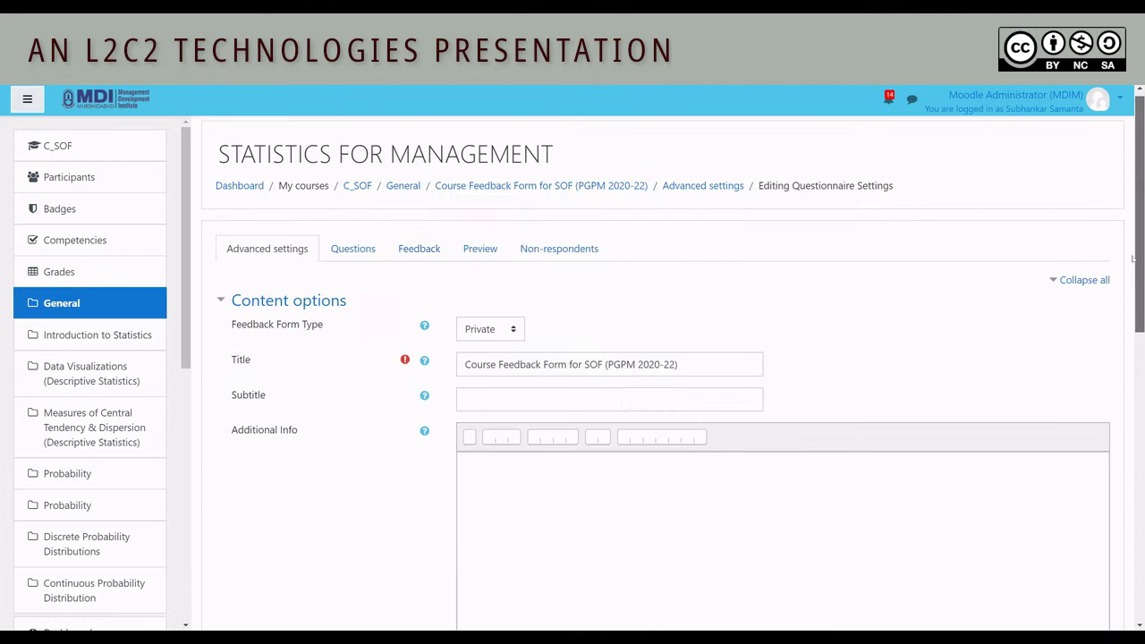
pyautogui.scroll(-3, 1144, 488)
pyautogui.scroll(-3, 1144, 488)
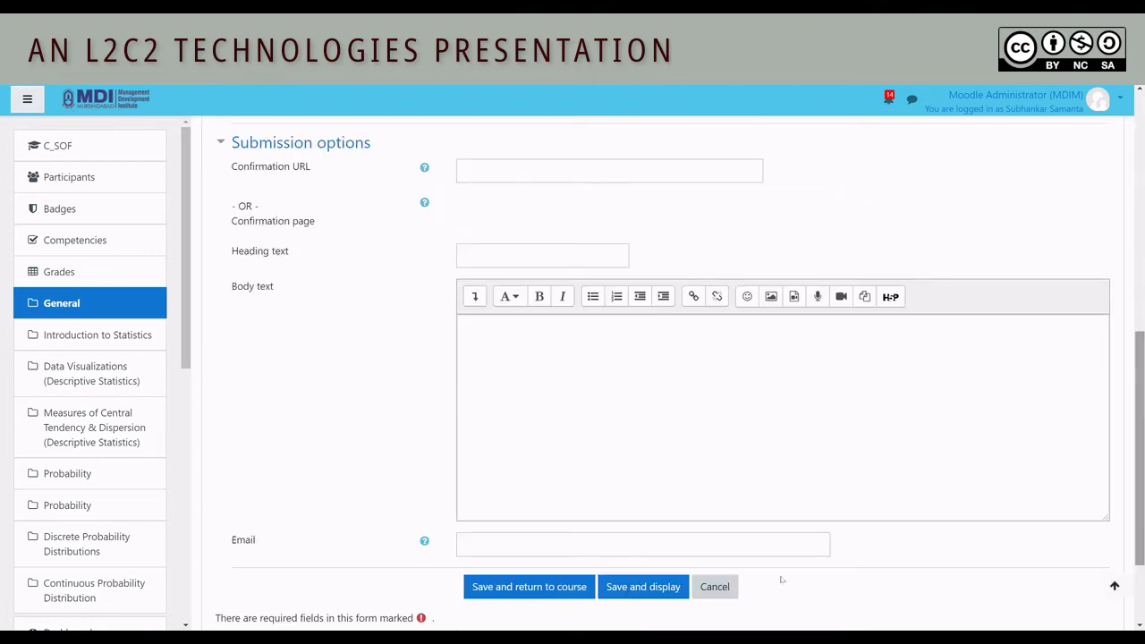
pyautogui.click(529, 594)
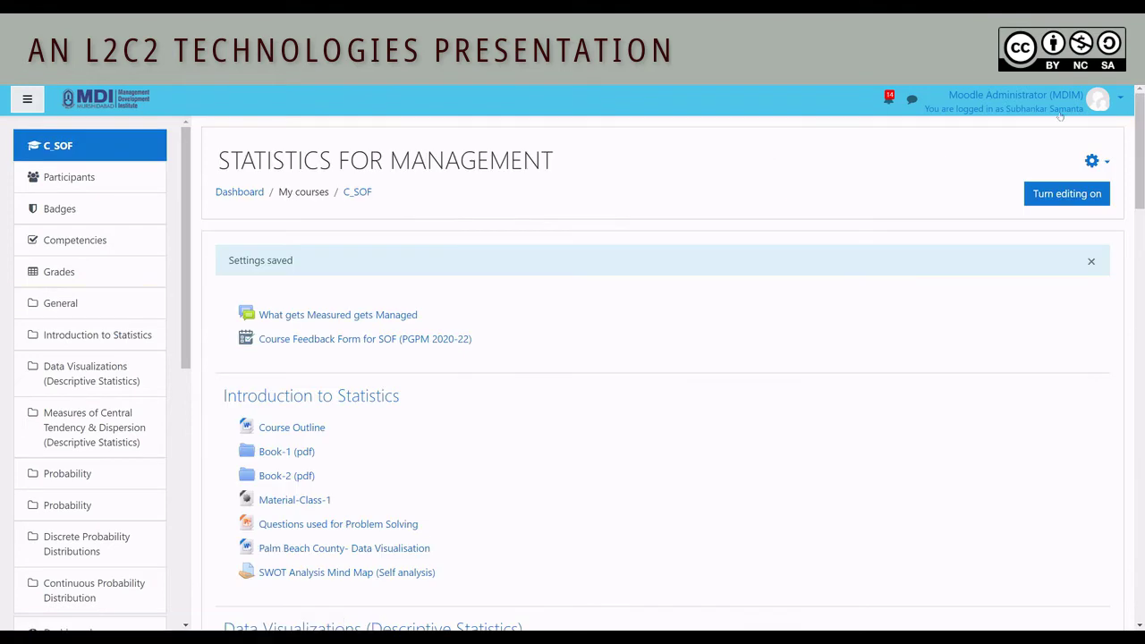
# Step: Log out of the impersonated user and log back in as administrator
pyautogui.click(1120, 102)
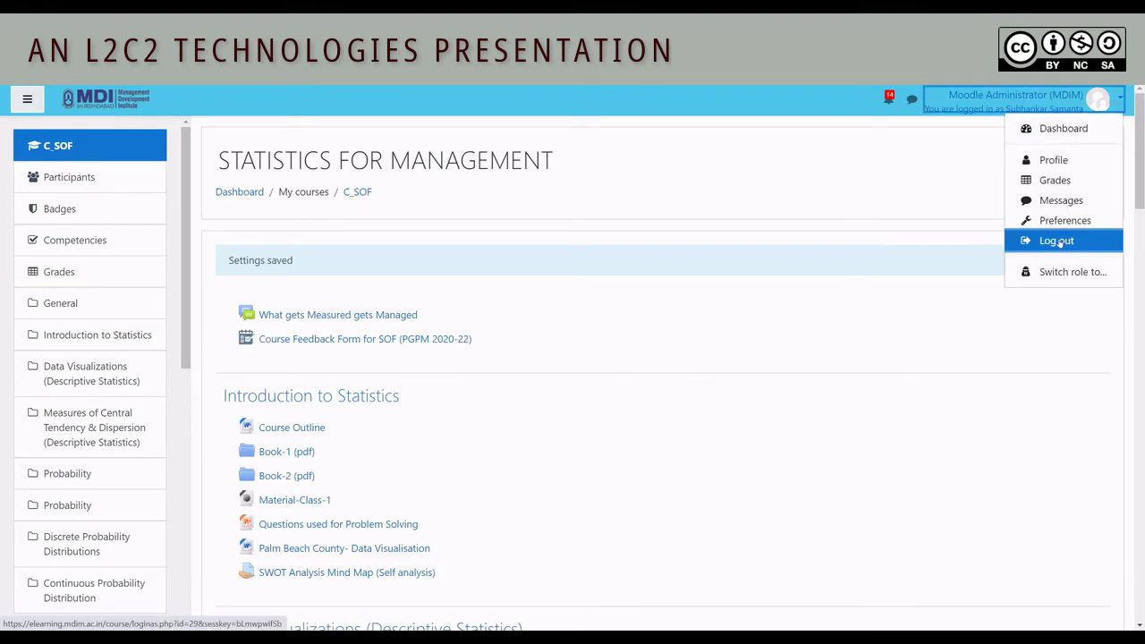
pyautogui.moveTo(1059, 243)
pyautogui.mouseDown()
pyautogui.moveTo(606, 340)
pyautogui.moveTo(379, 350)
pyautogui.moveTo(586, 350)
pyautogui.moveTo(1047, 240)
pyautogui.moveTo(1037, 243)
pyautogui.mouseUp()
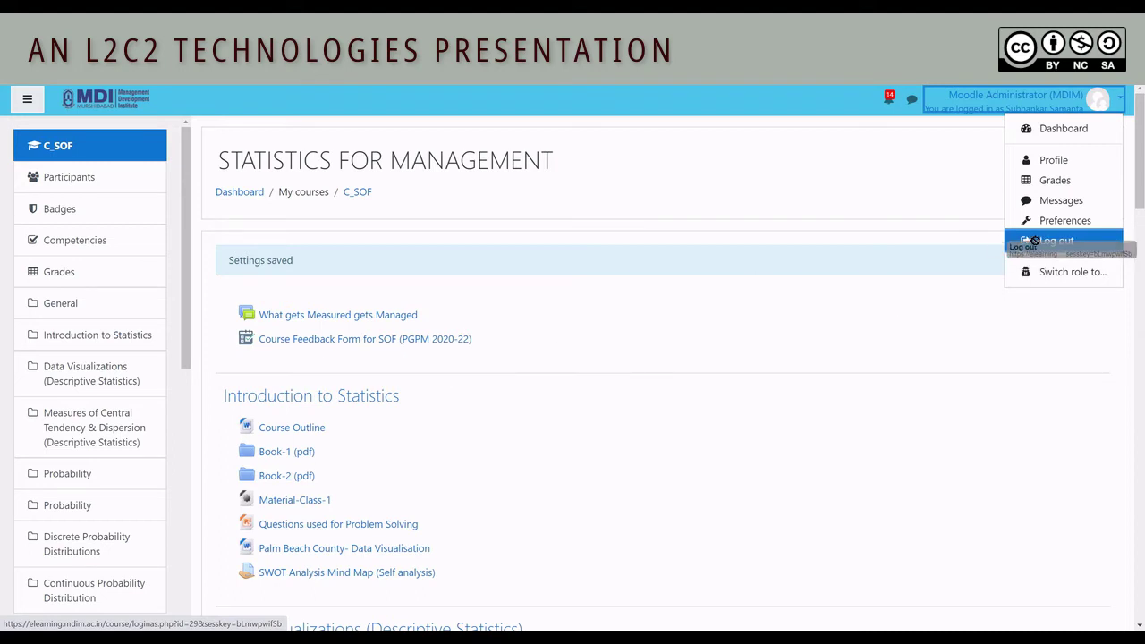
pyautogui.click(1037, 243)
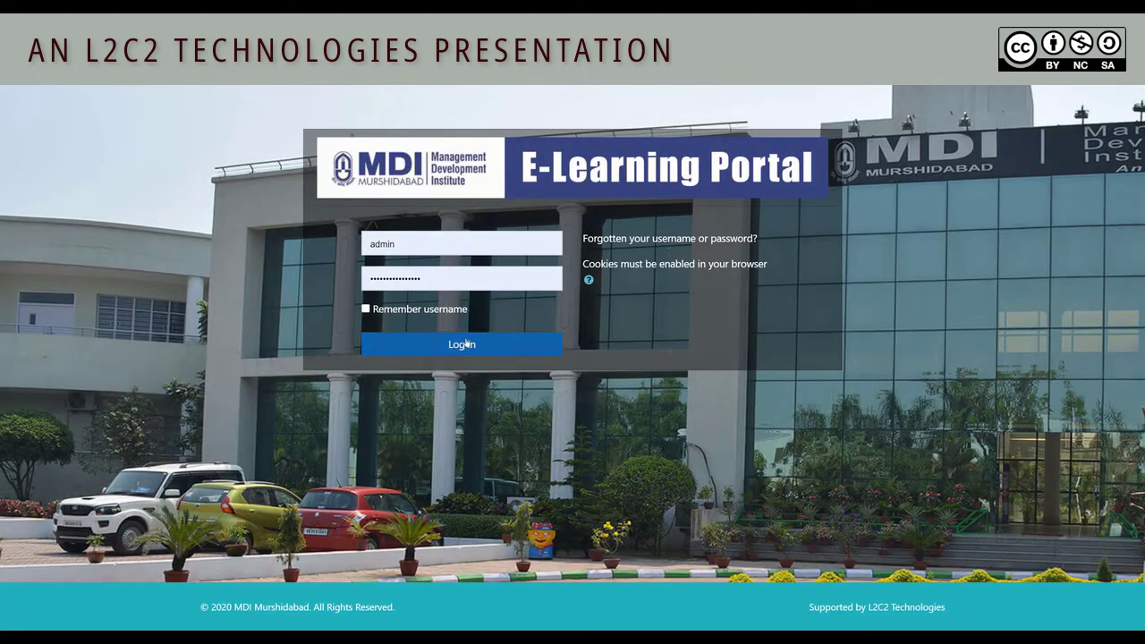
pyautogui.click(467, 343)
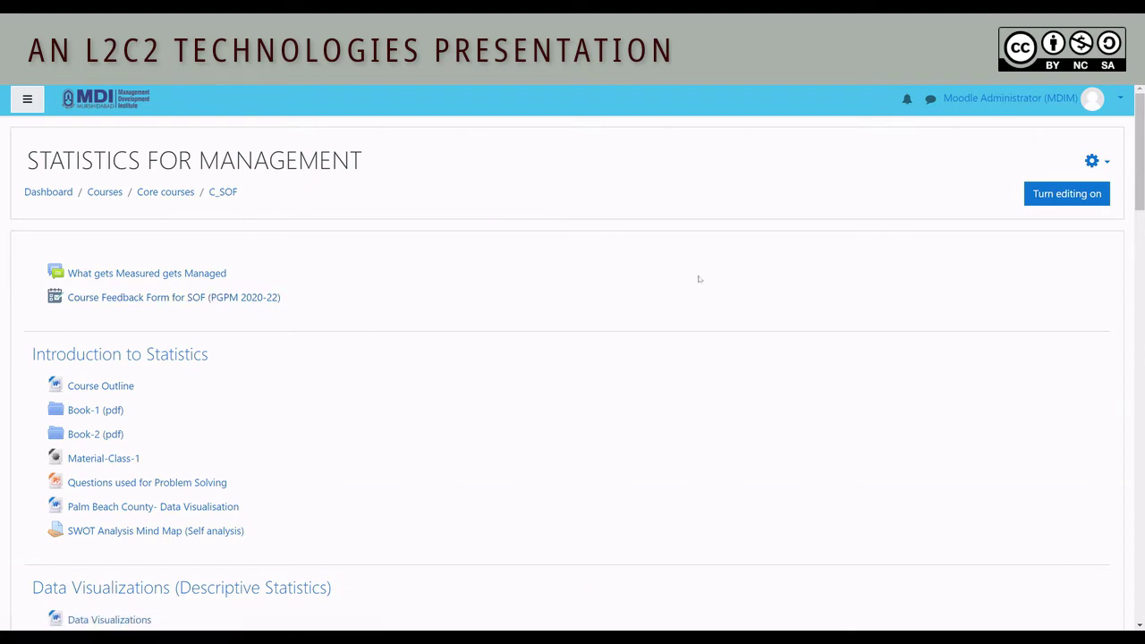
# Step: Open the course's enrolled participants list from the Users section of course administration
pyautogui.click(1094, 161)
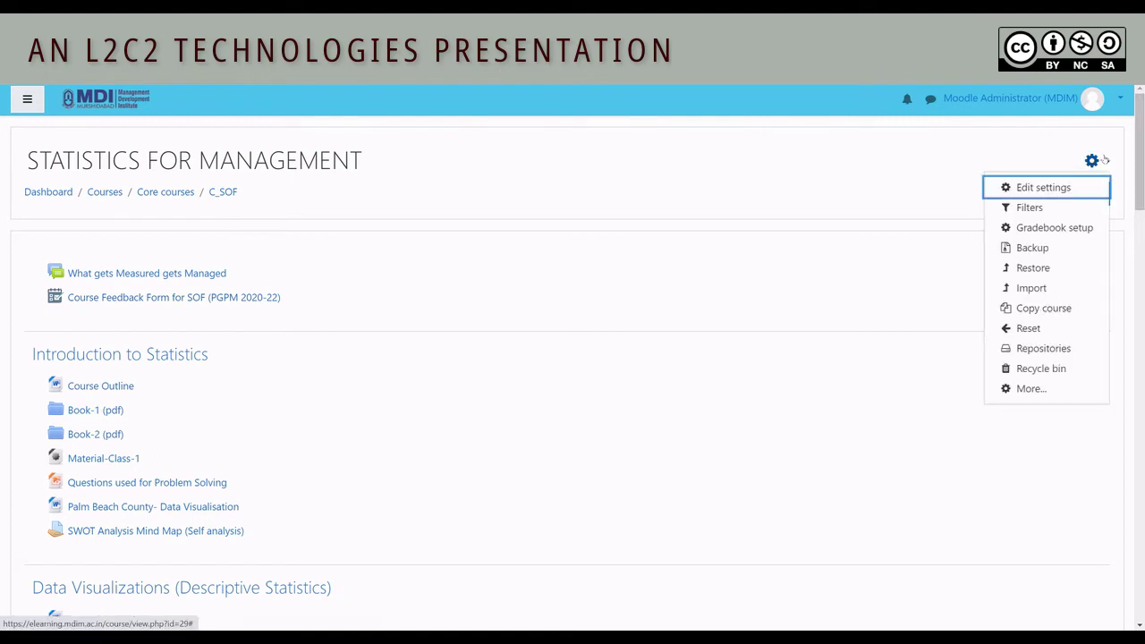
pyautogui.rightClick(1035, 385)
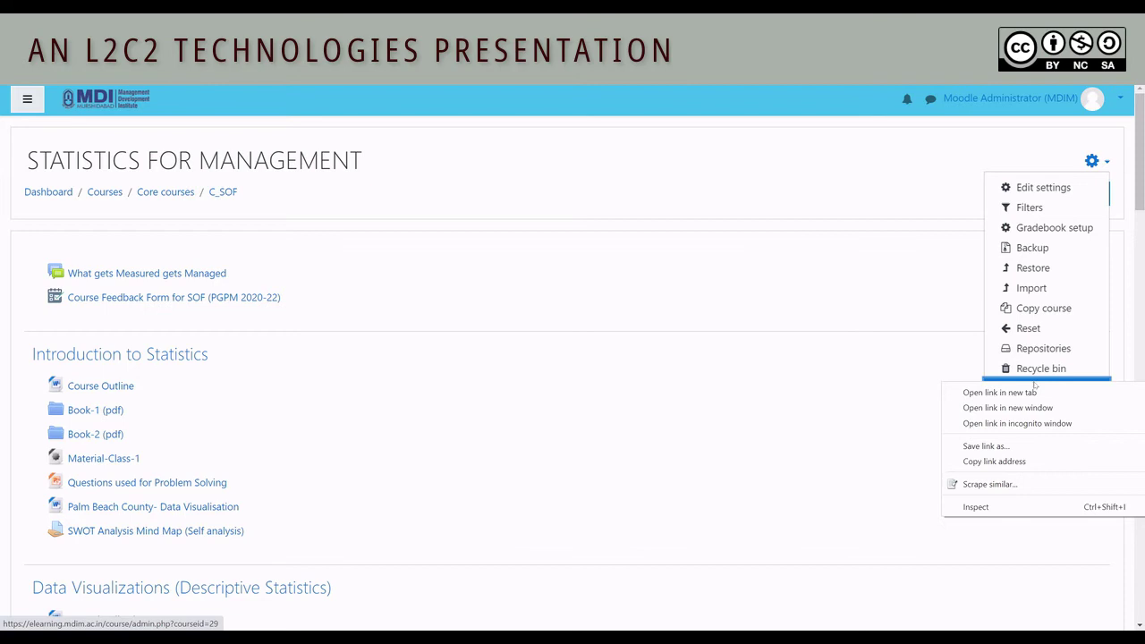
pyautogui.press('Escape')
pyautogui.click(1035, 384)
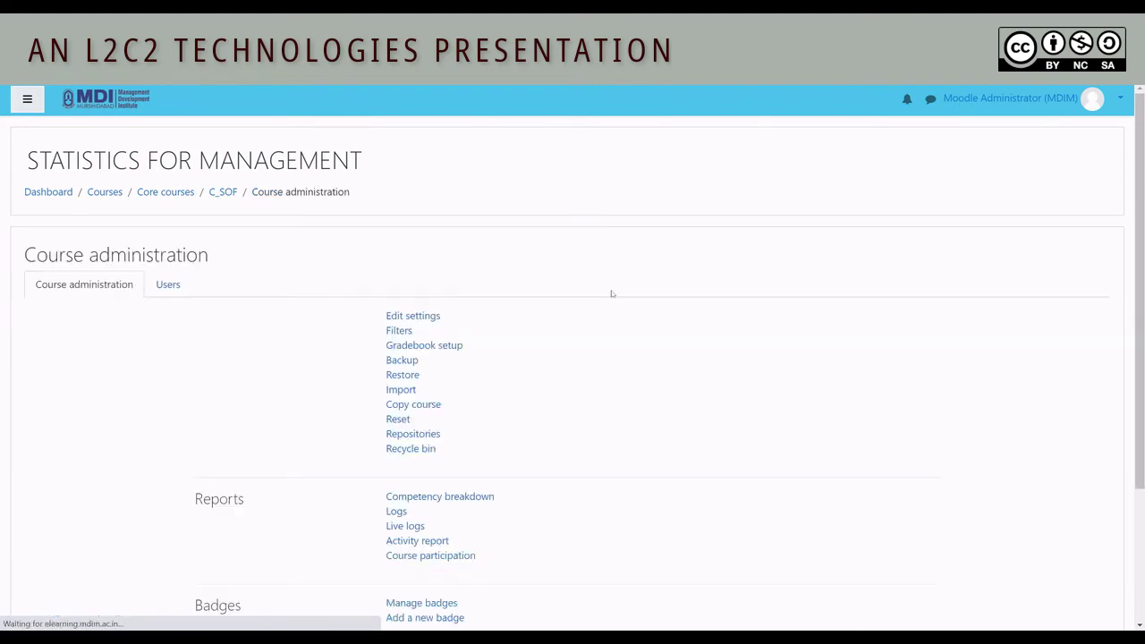
pyautogui.click(169, 284)
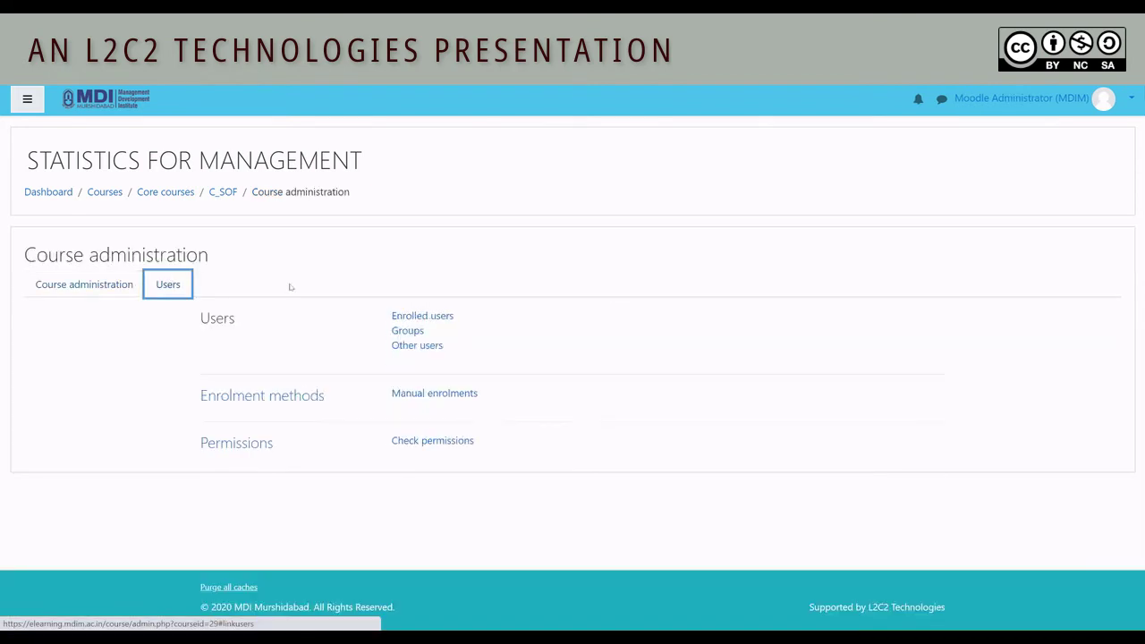
pyautogui.click(420, 315)
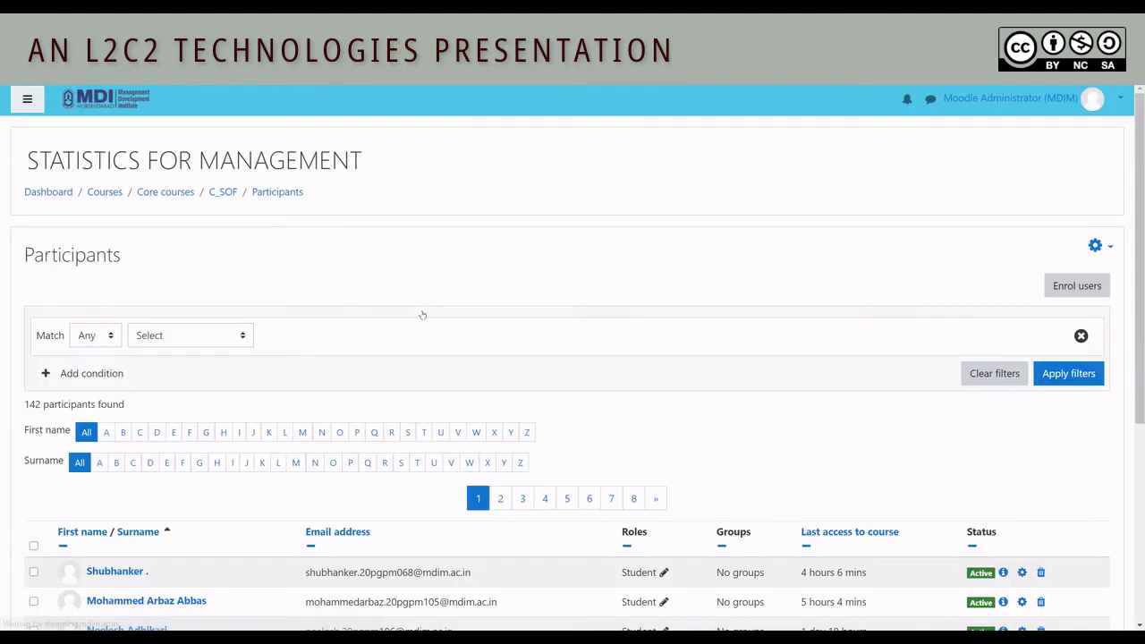
# Step: Filter the participants by the Teacher role, leaving one participant found
pyautogui.click(212, 335)
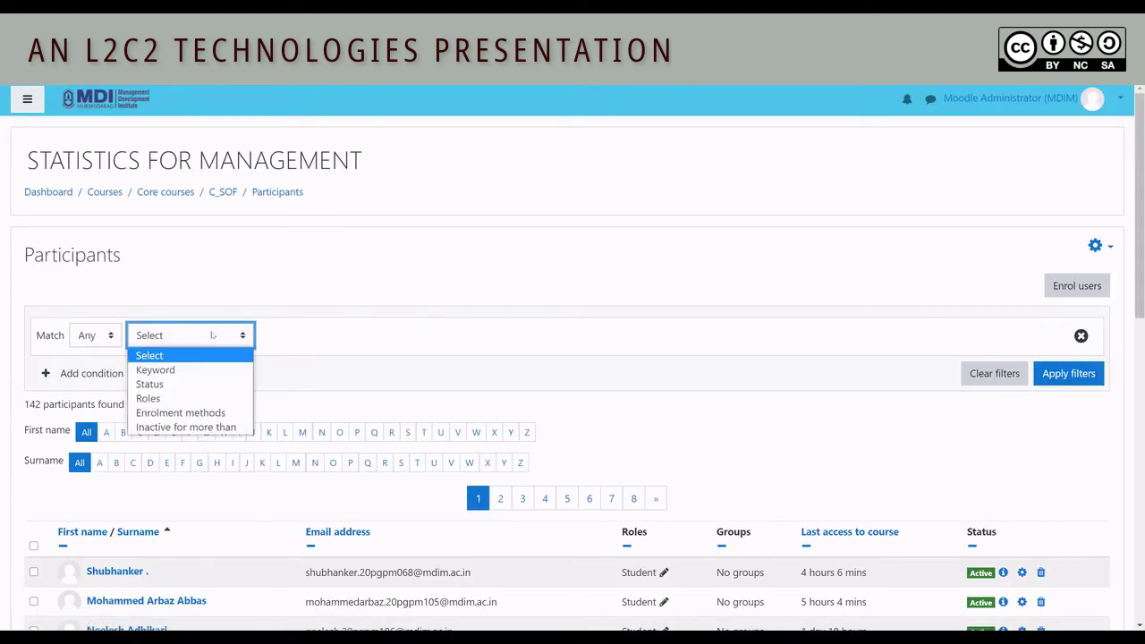
pyautogui.click(171, 397)
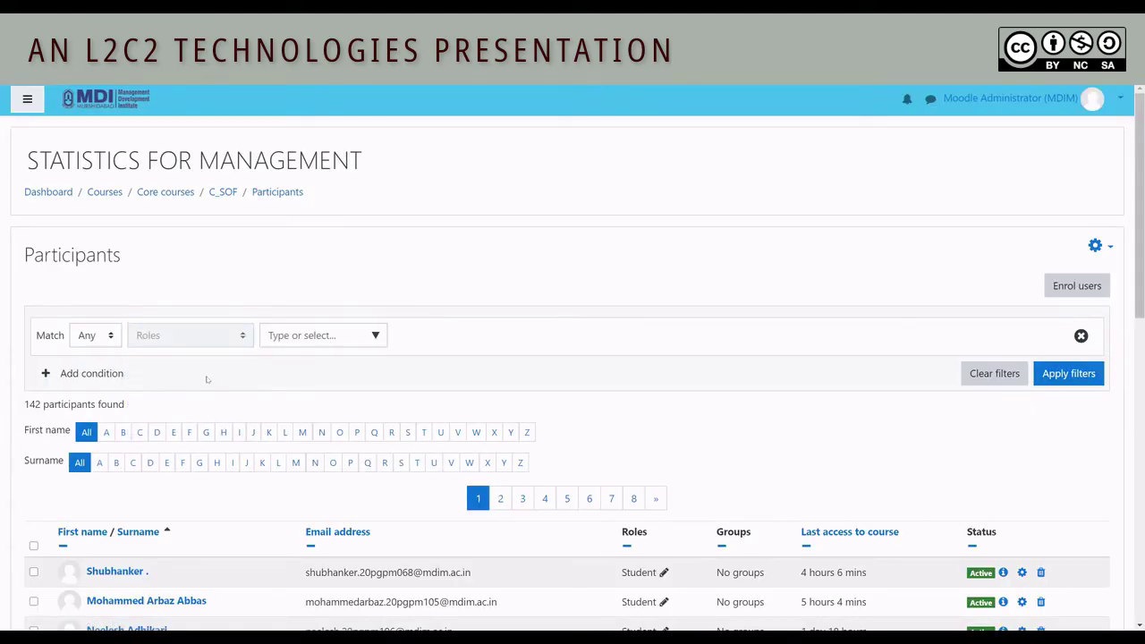
pyautogui.click(374, 336)
pyautogui.click(312, 397)
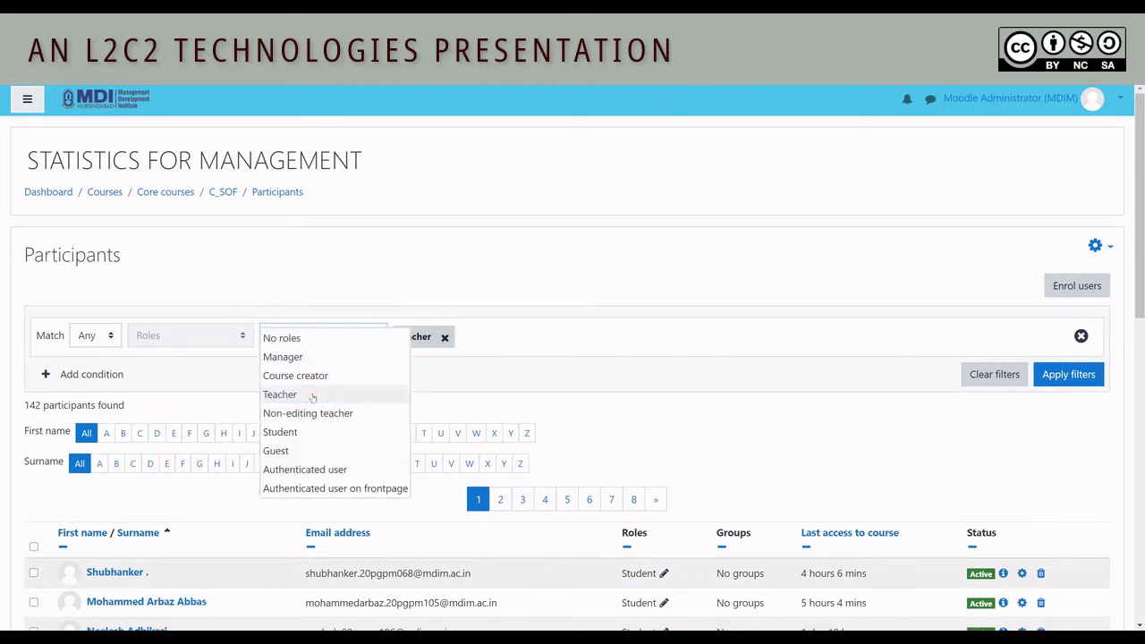
pyautogui.click(1090, 379)
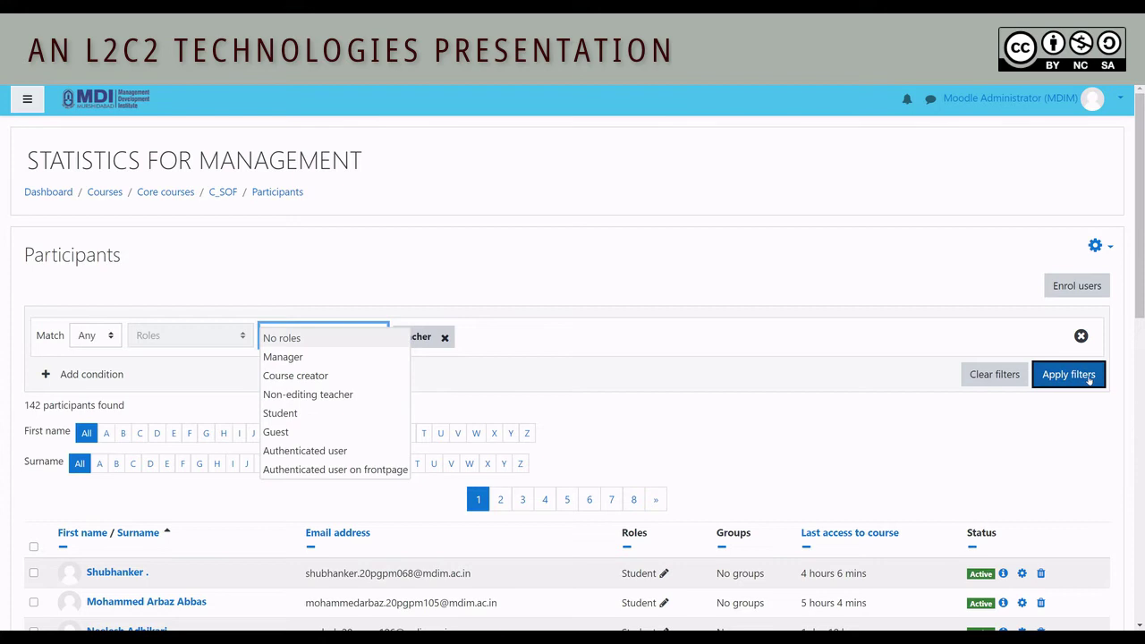
pyautogui.scroll(-2, 741, 416)
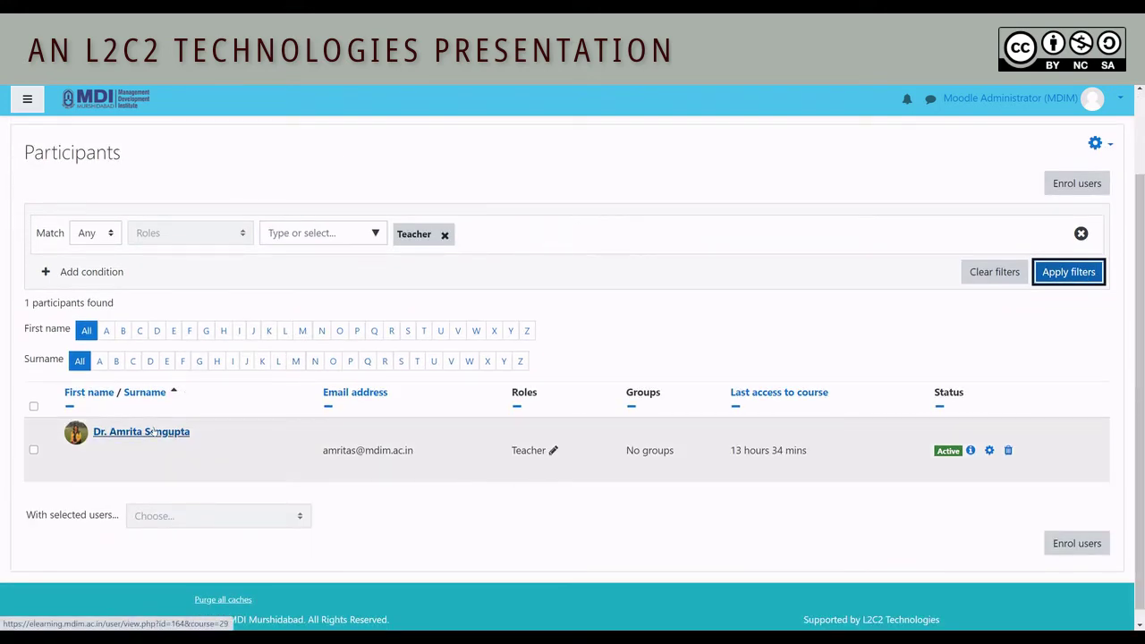
# Step: Log in as the course teacher from their profile, then log out of that session
pyautogui.click(154, 431)
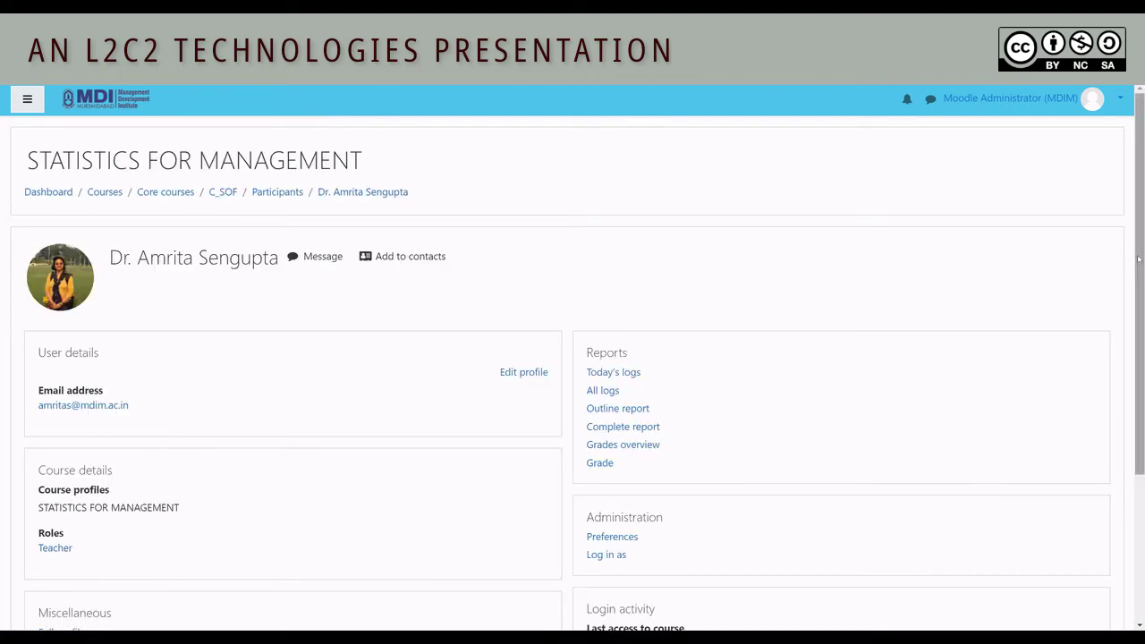
pyautogui.scroll(-2, 1141, 355)
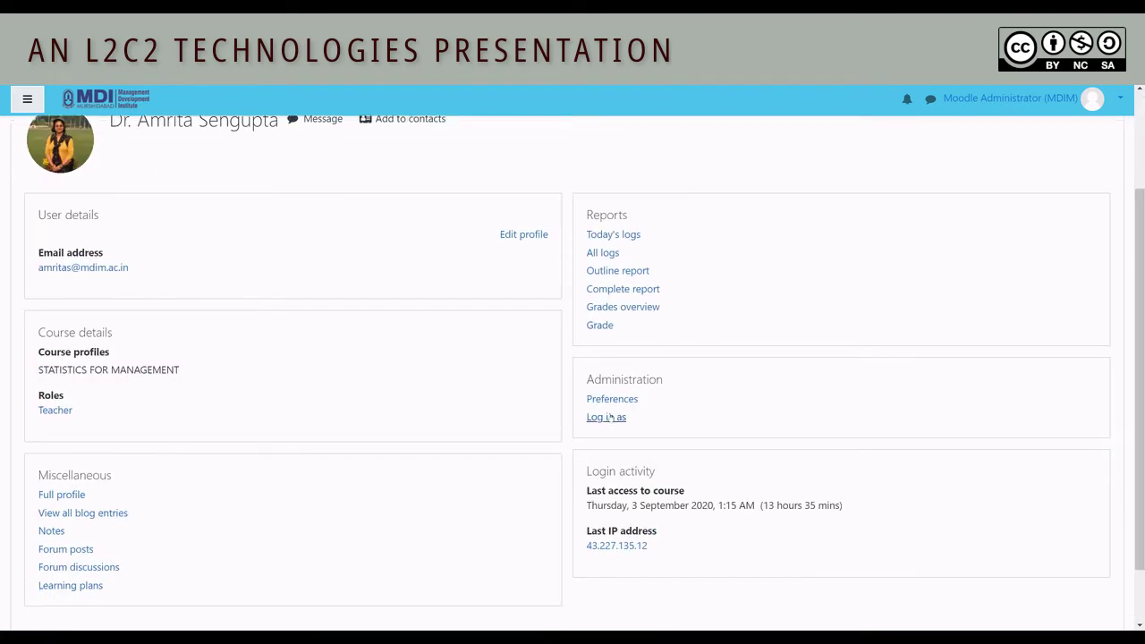
pyautogui.click(610, 418)
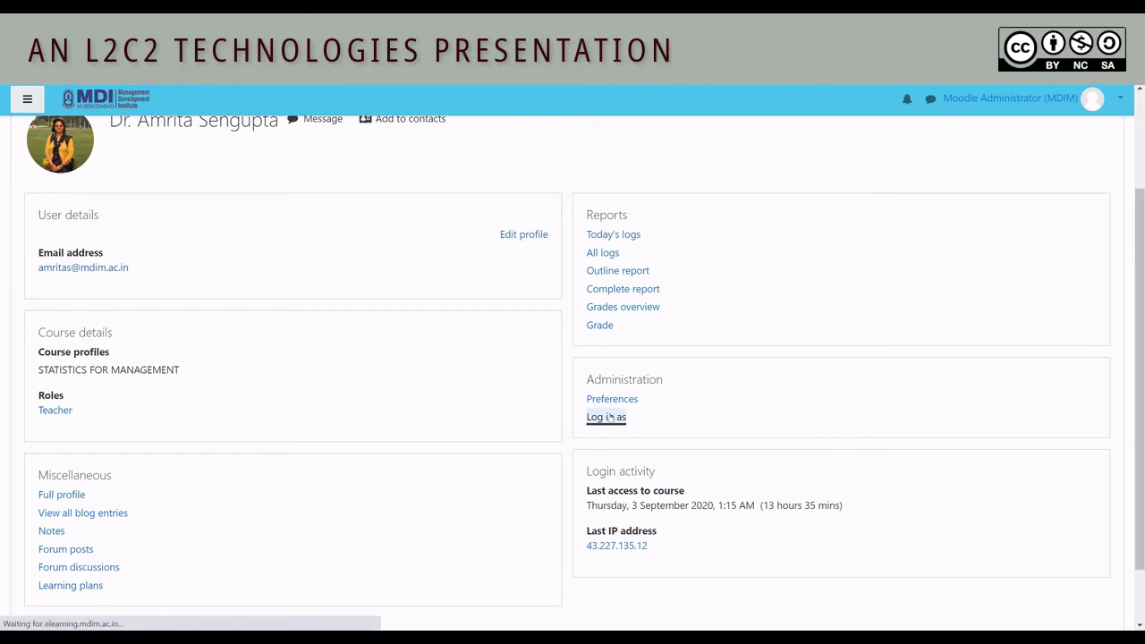
pyautogui.click(671, 331)
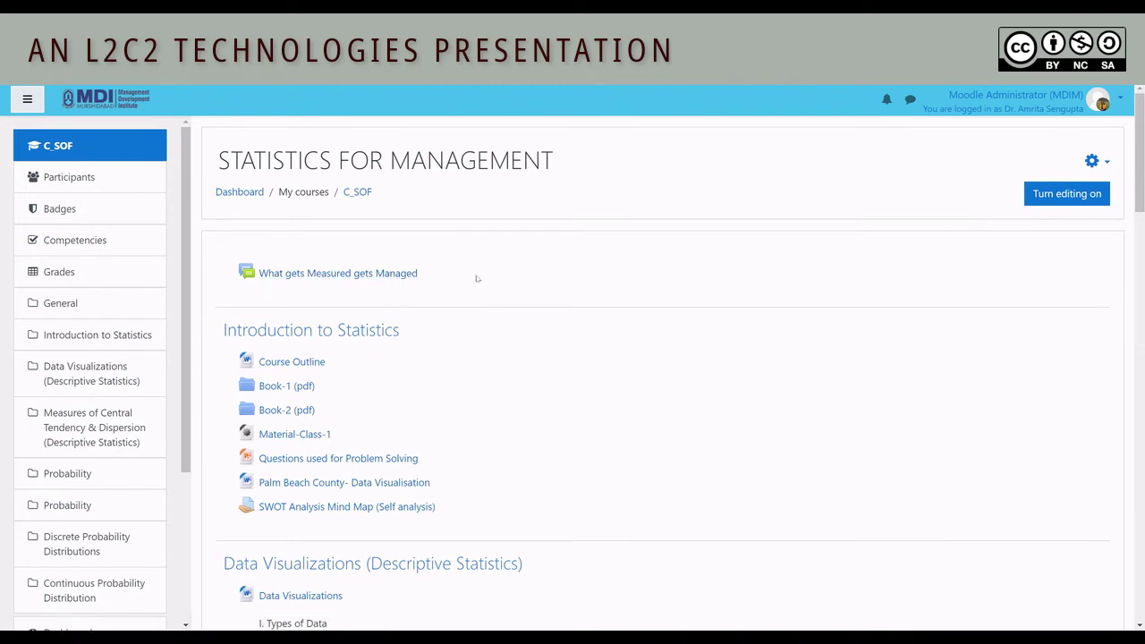
pyautogui.click(1116, 99)
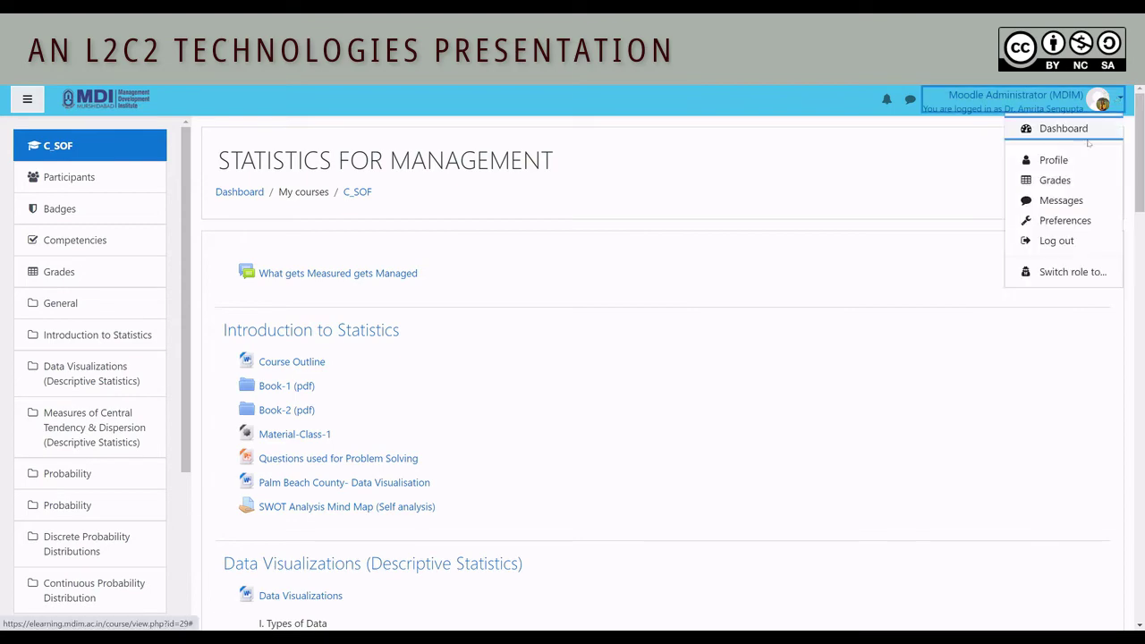
pyautogui.click(1058, 241)
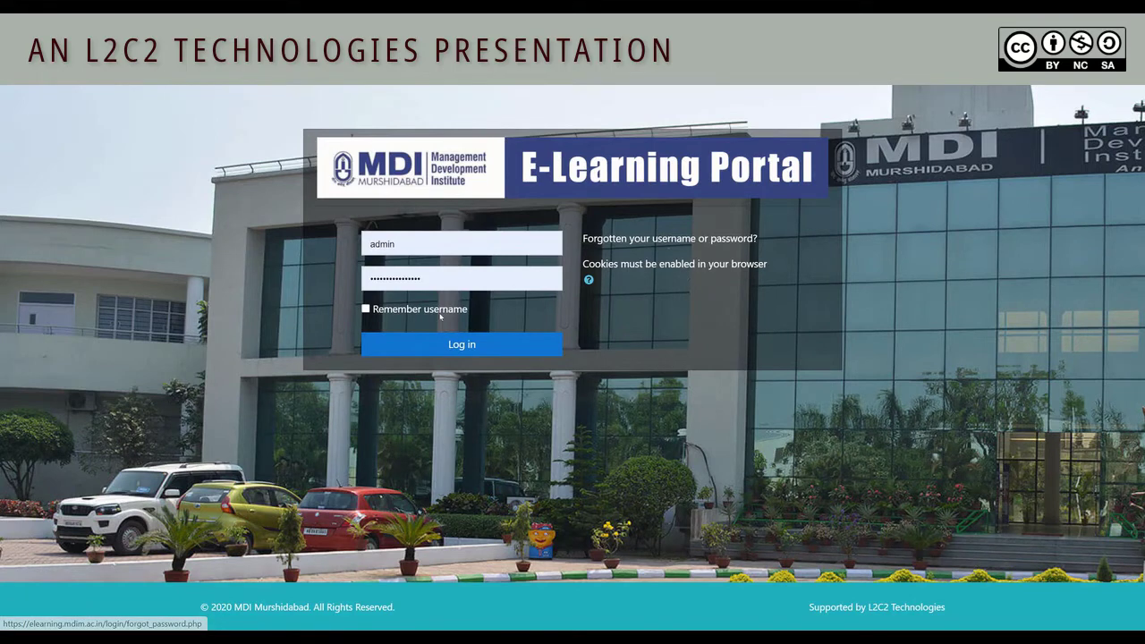
# Step: Log back in as administrator and open the first student's profile from the 142 enrolled users
pyautogui.click(455, 347)
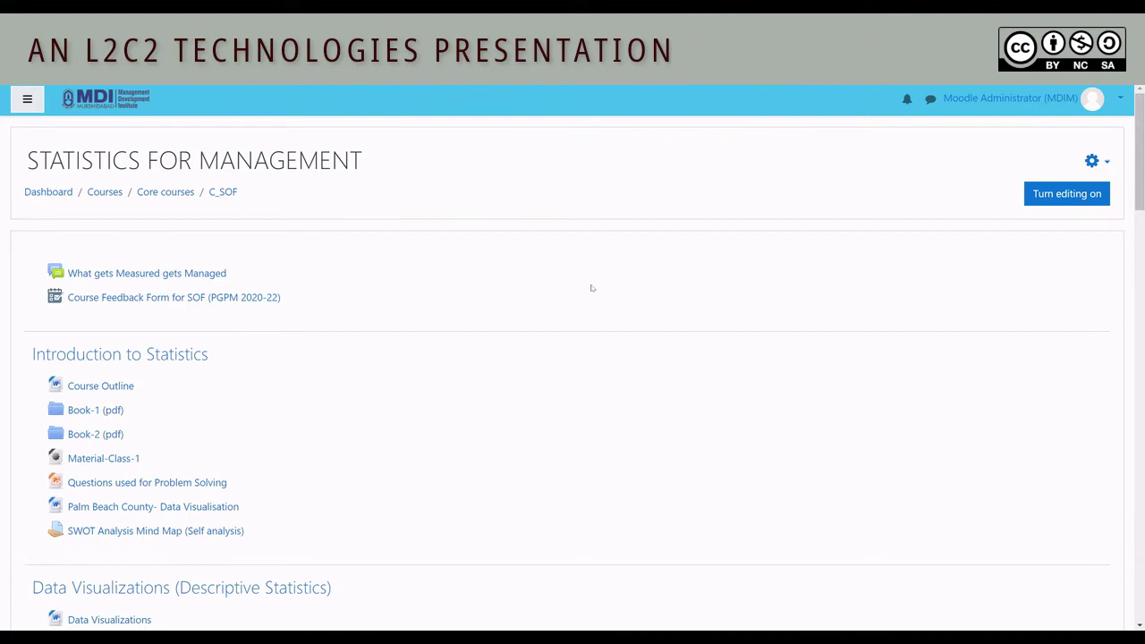
pyautogui.click(1095, 161)
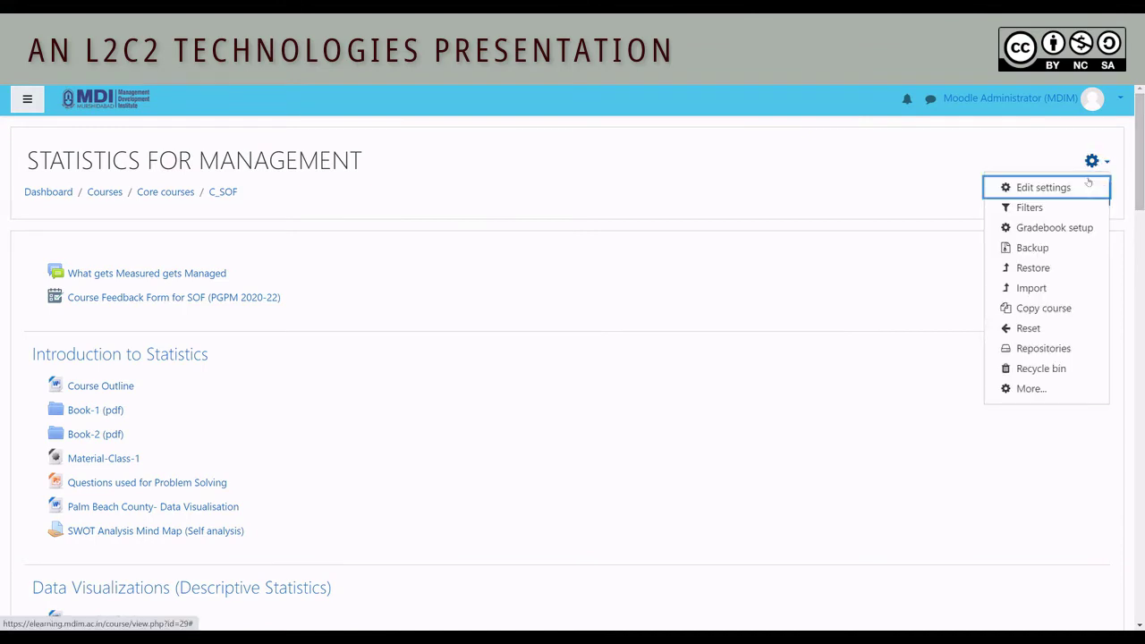
pyautogui.click(1020, 389)
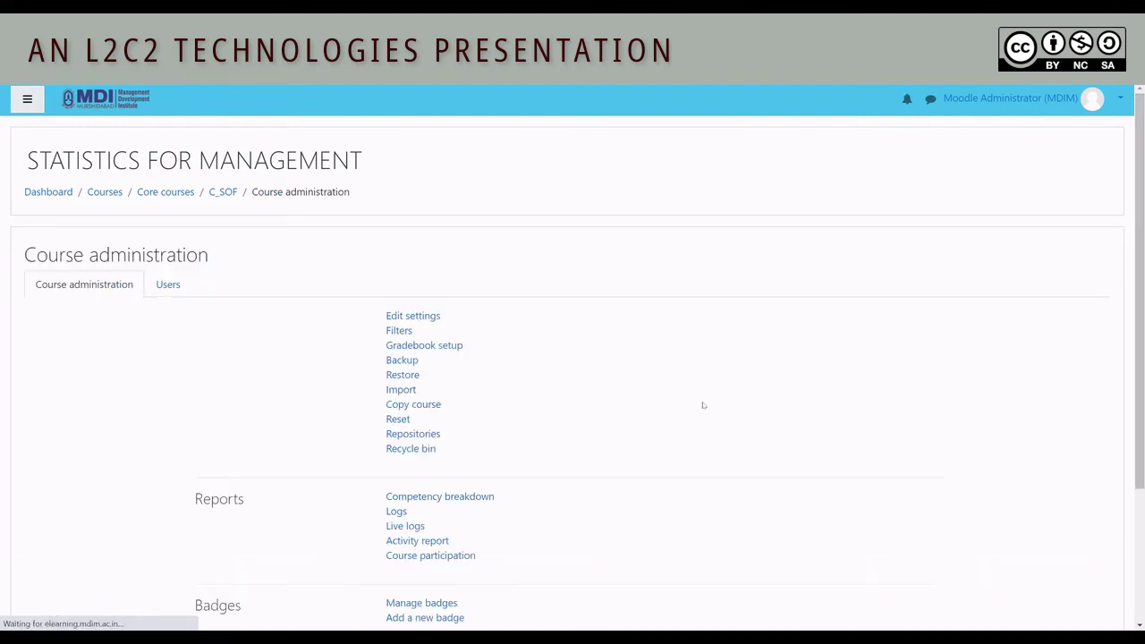
pyautogui.click(168, 283)
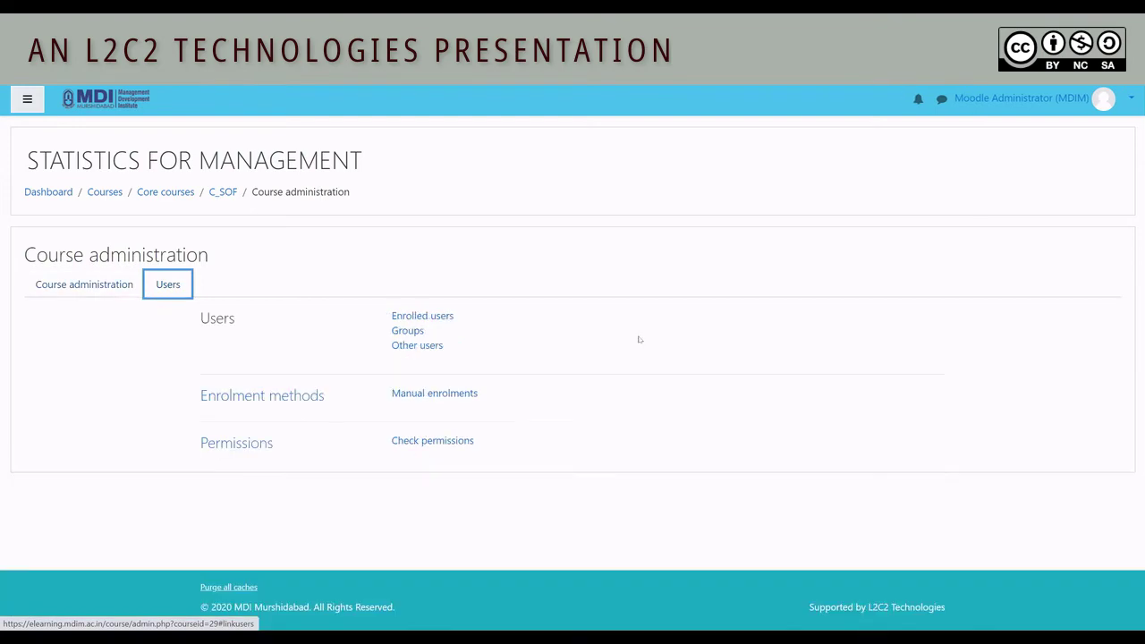
pyautogui.click(422, 316)
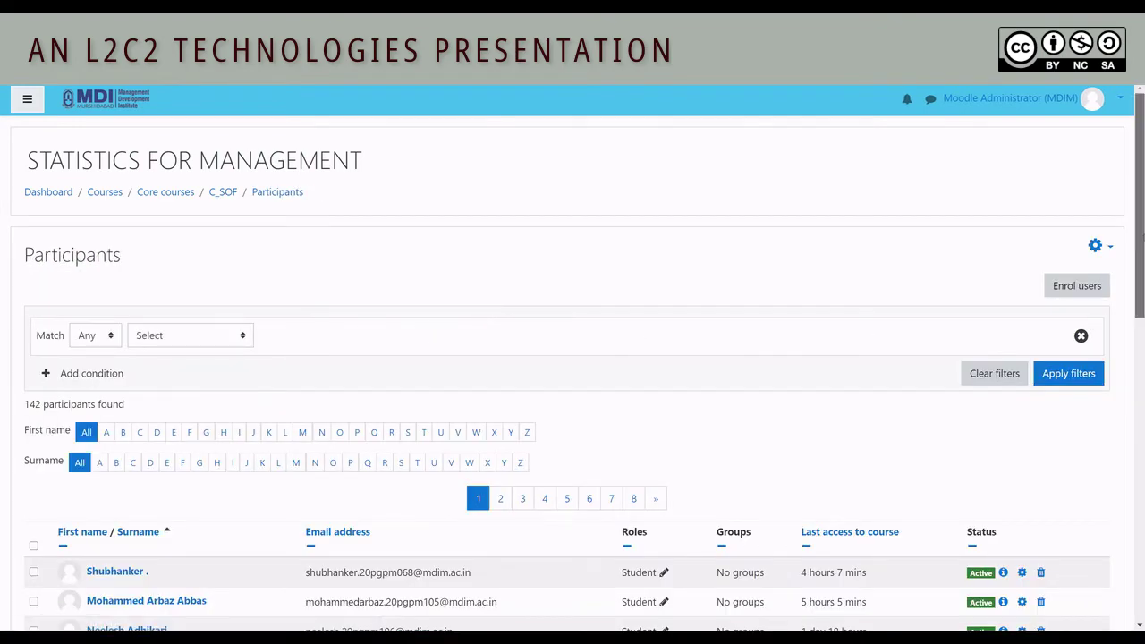
pyautogui.scroll(-3, 1141, 313)
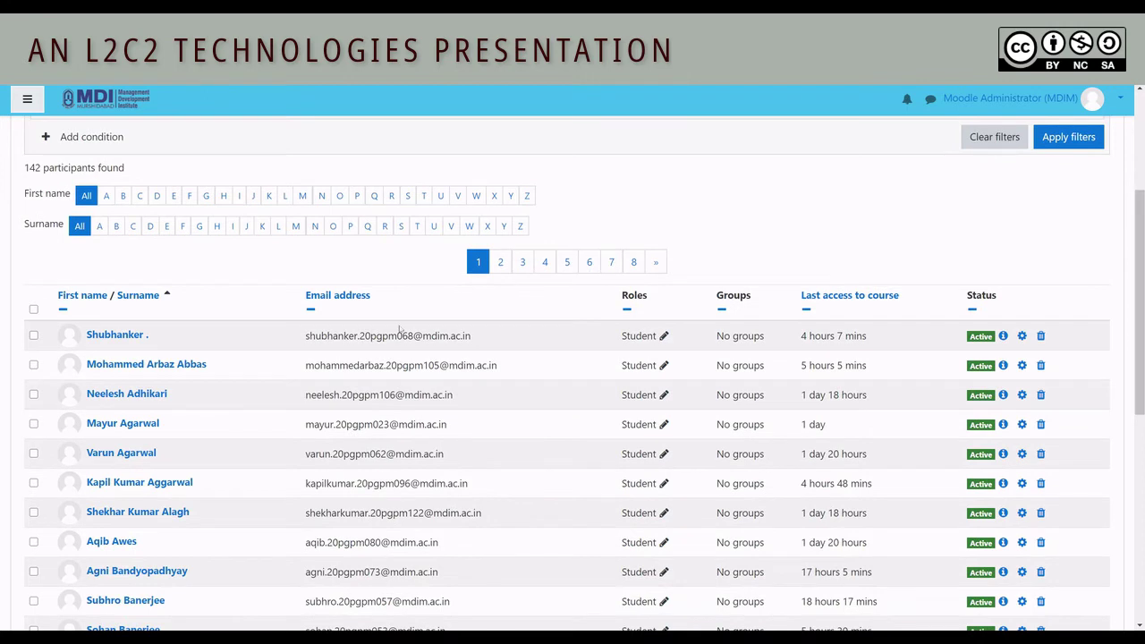
pyautogui.click(125, 336)
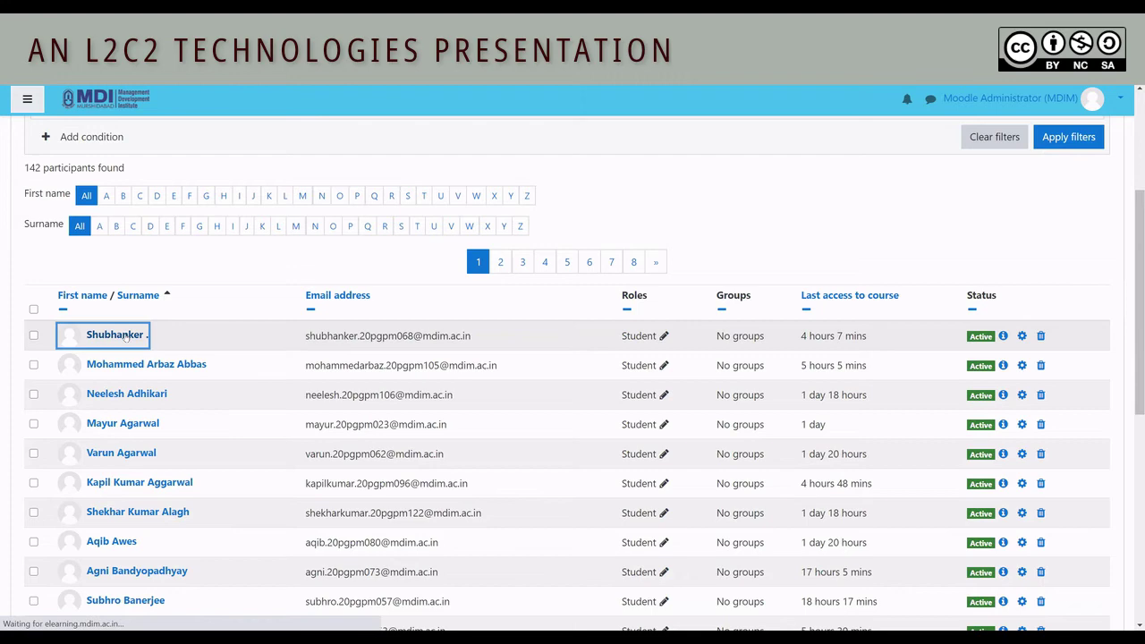
pyautogui.scroll(-3, 614, 355)
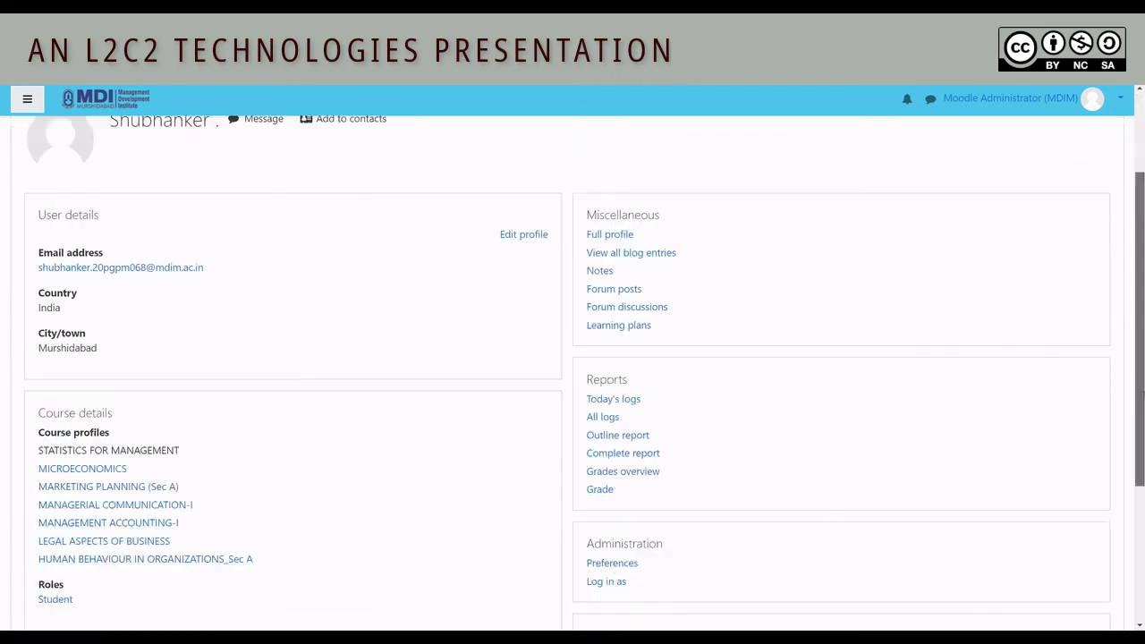
# Step: Log in as the student and open the Course Feedback Form for SOF (PGPM 2020-22)
pyautogui.click(596, 560)
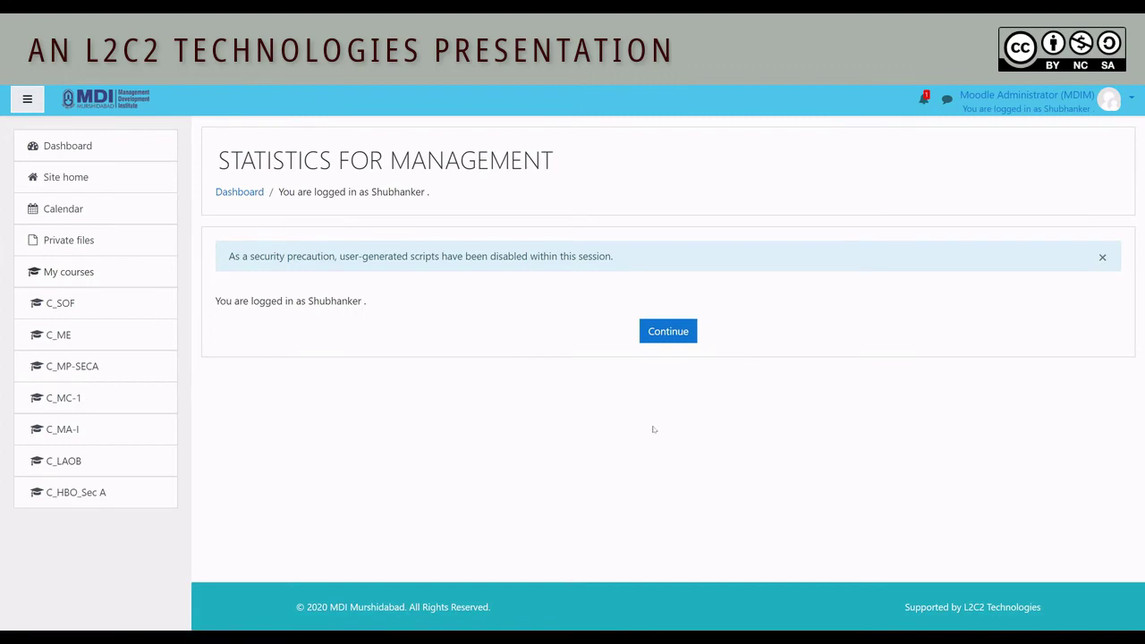
pyautogui.click(664, 341)
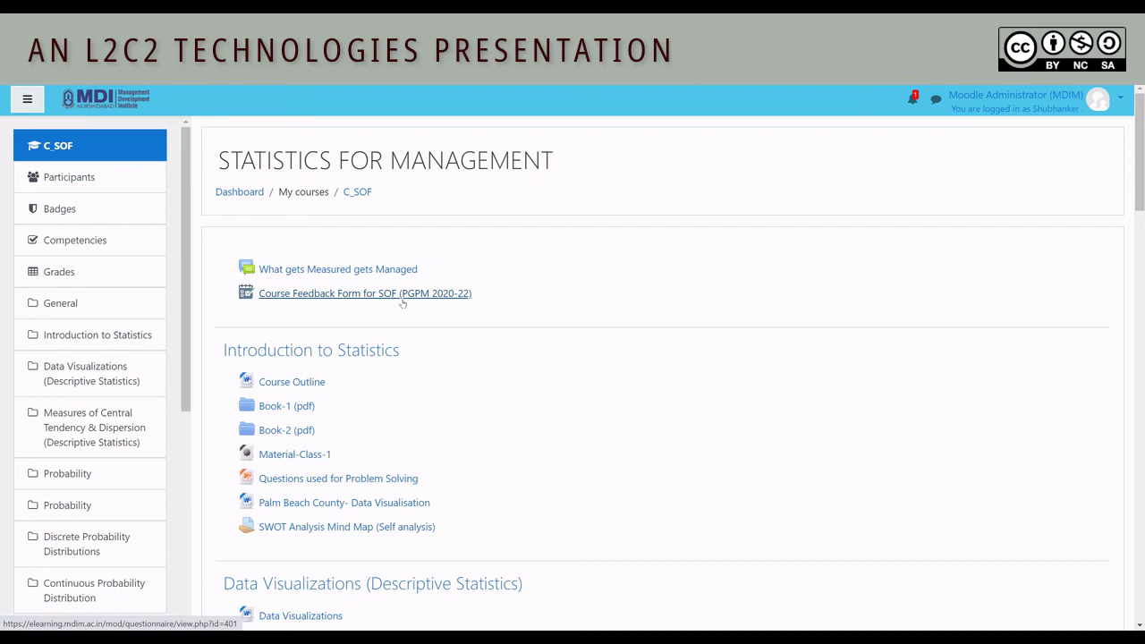
pyautogui.click(402, 302)
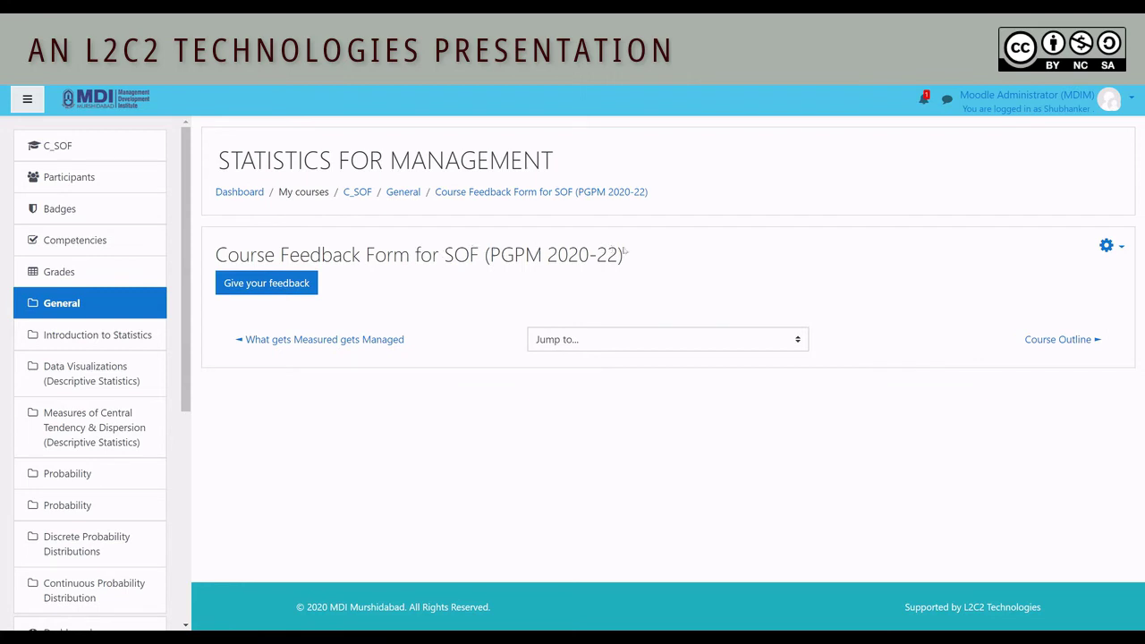
# Step: Rate objectives Average, structure Good, materials Average, and handling of contents Very Good
pyautogui.click(255, 283)
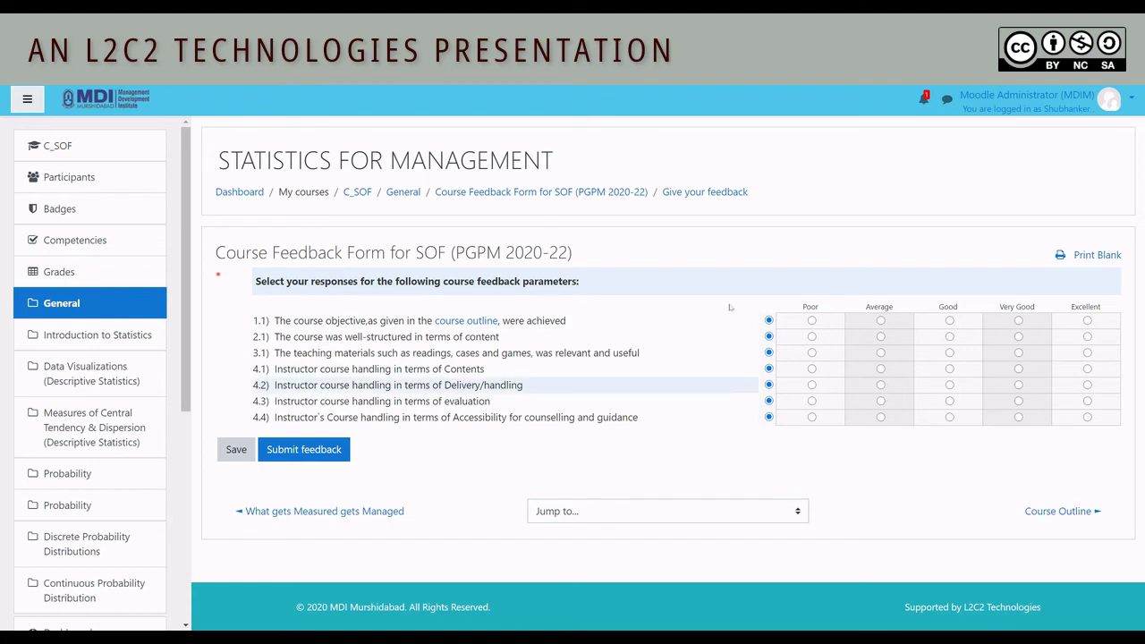
pyautogui.click(880, 322)
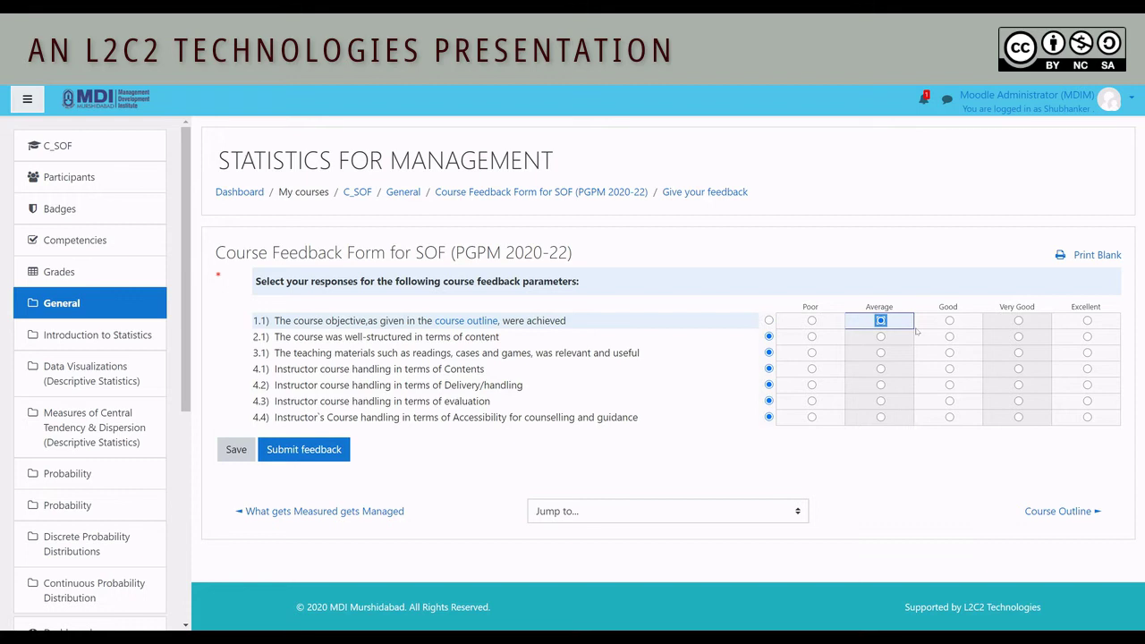
pyautogui.click(949, 337)
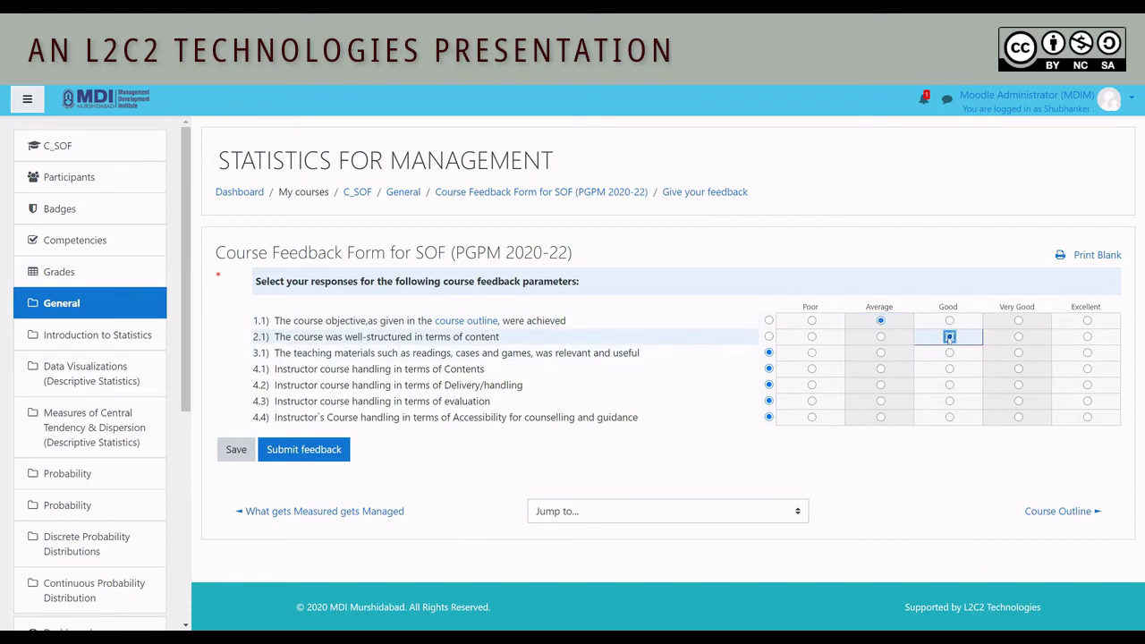
pyautogui.click(881, 353)
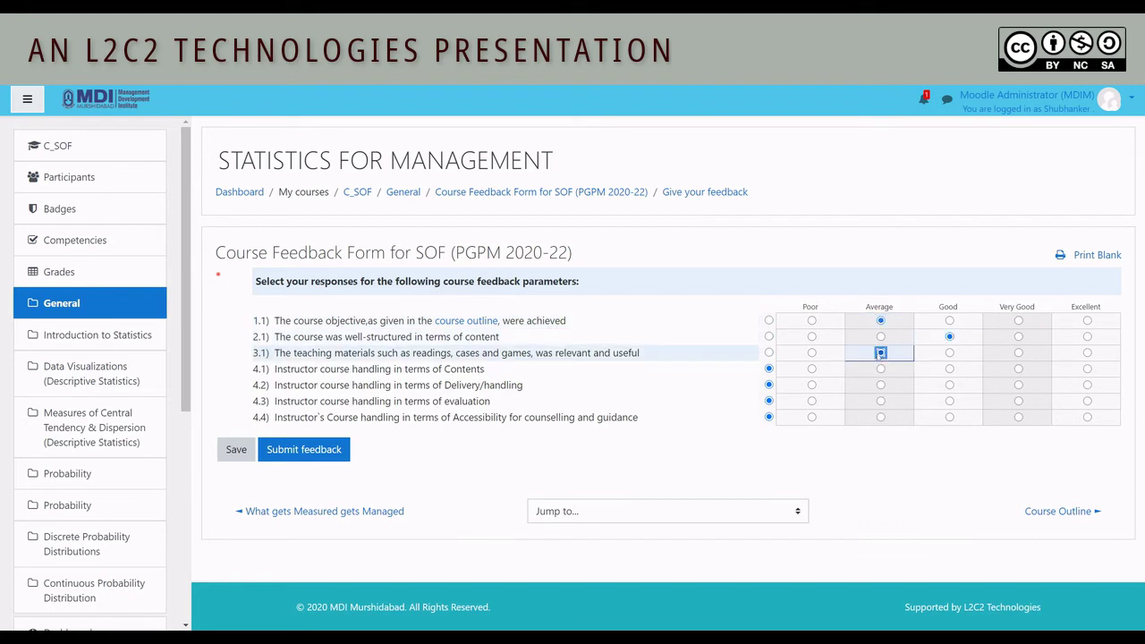
pyautogui.click(1018, 369)
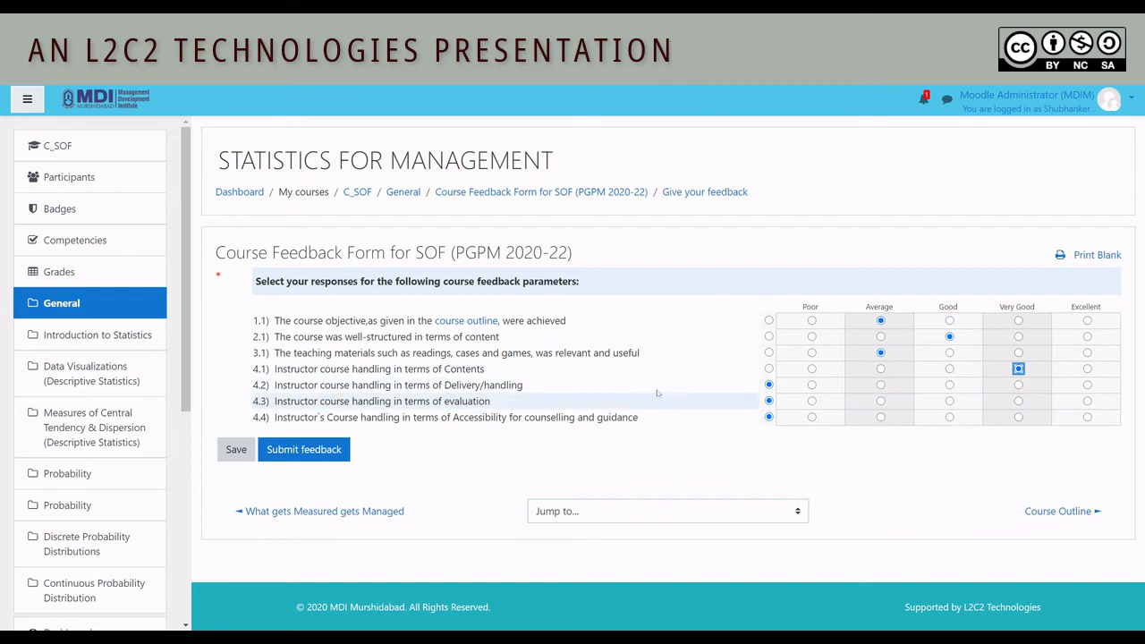
pyautogui.click(314, 454)
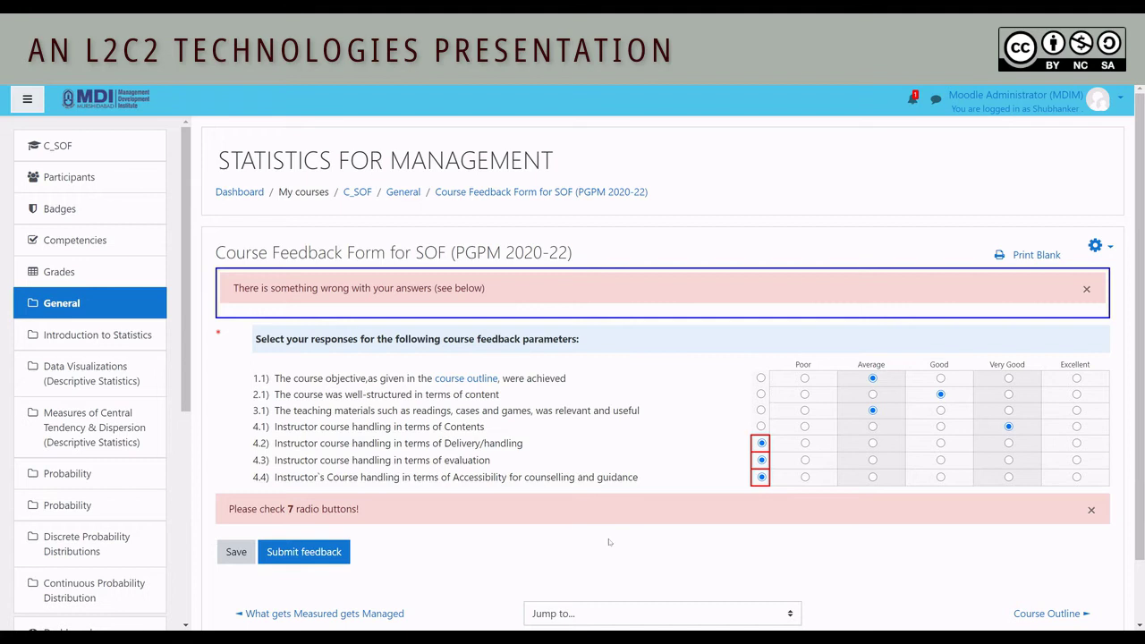
# Step: Rate evaluation Very Good, delivery Excellent, counselling accessibility Very Good, and submit the feedback
pyautogui.click(1009, 460)
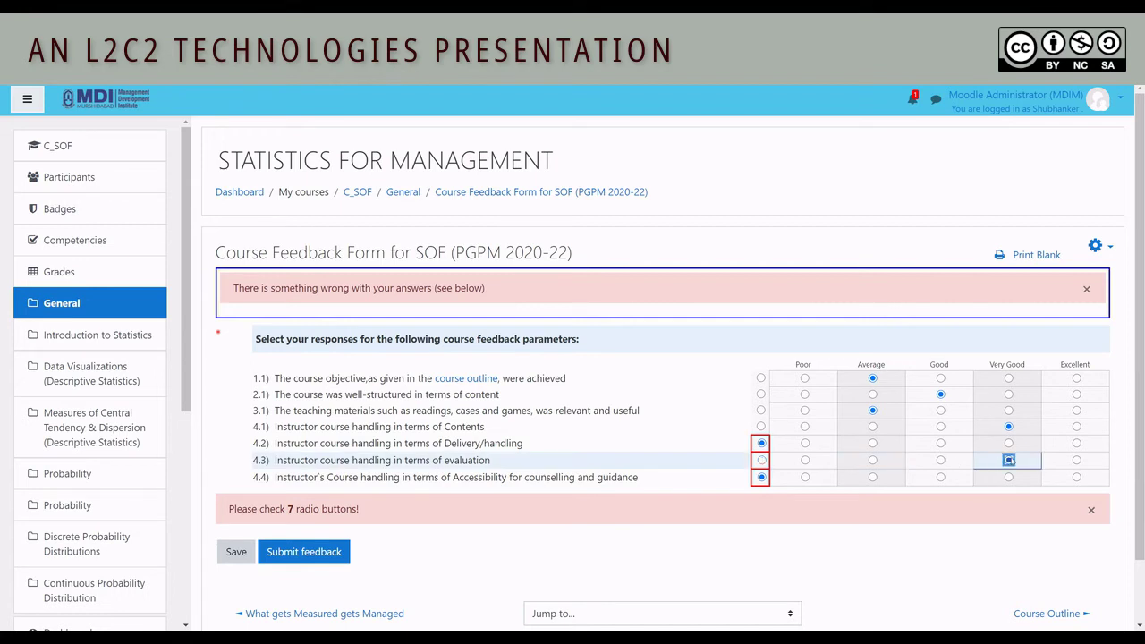
pyautogui.click(1076, 443)
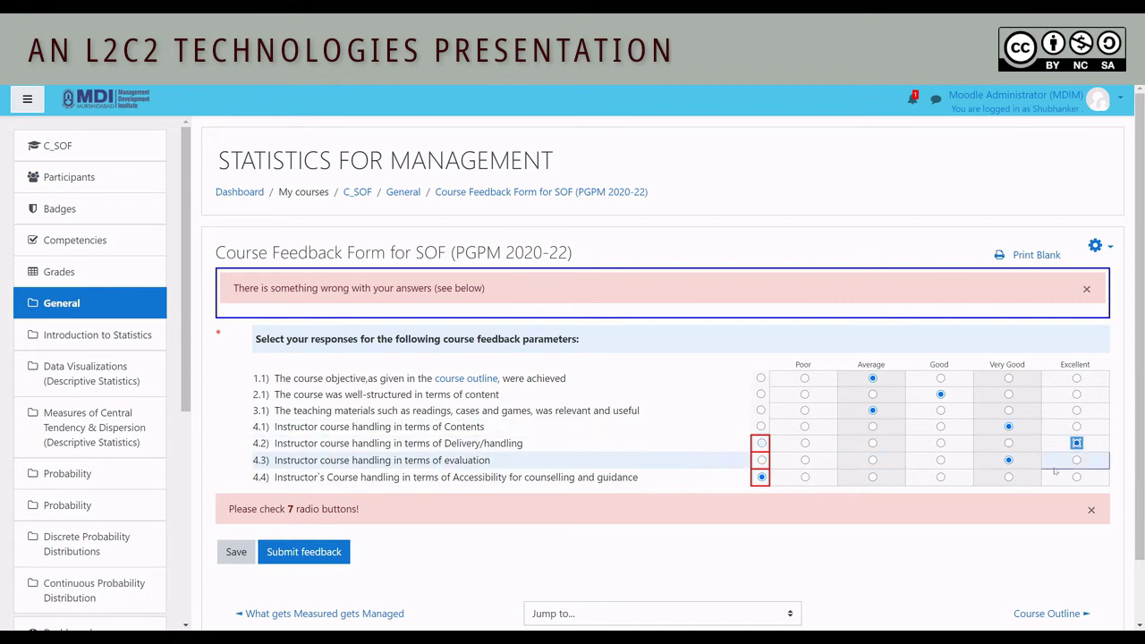
pyautogui.click(1009, 477)
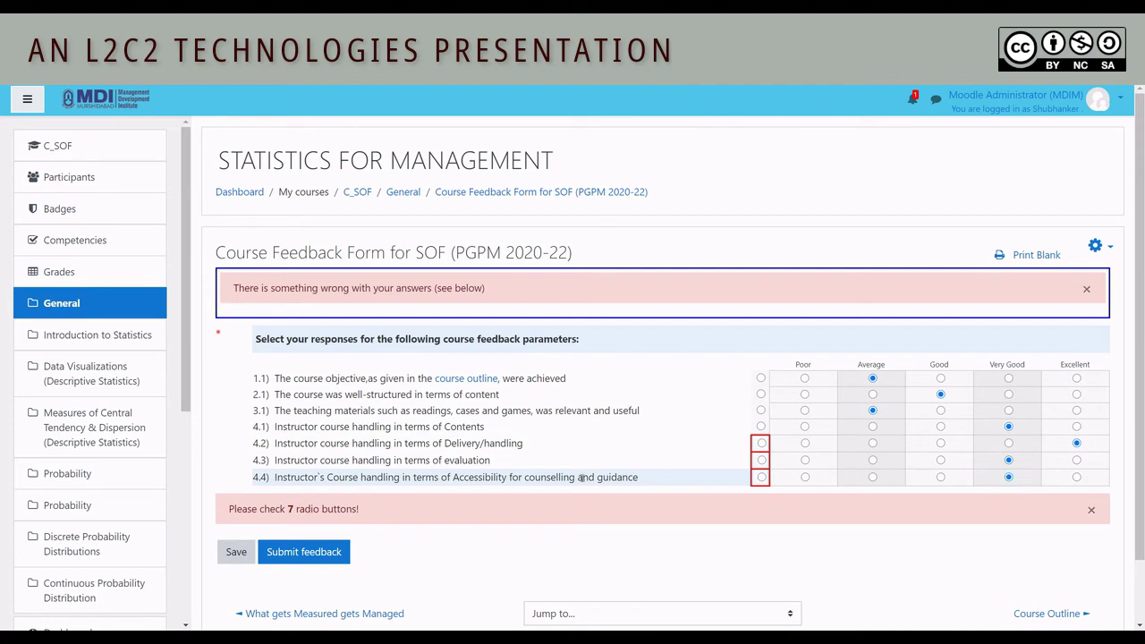
pyautogui.click(296, 549)
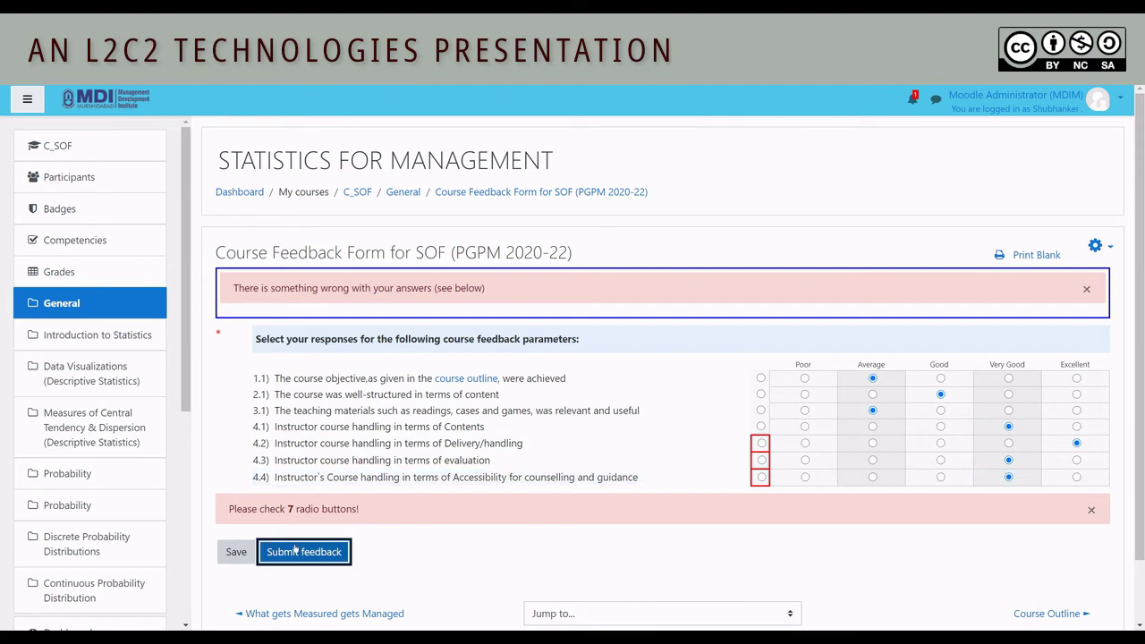
pyautogui.click(301, 551)
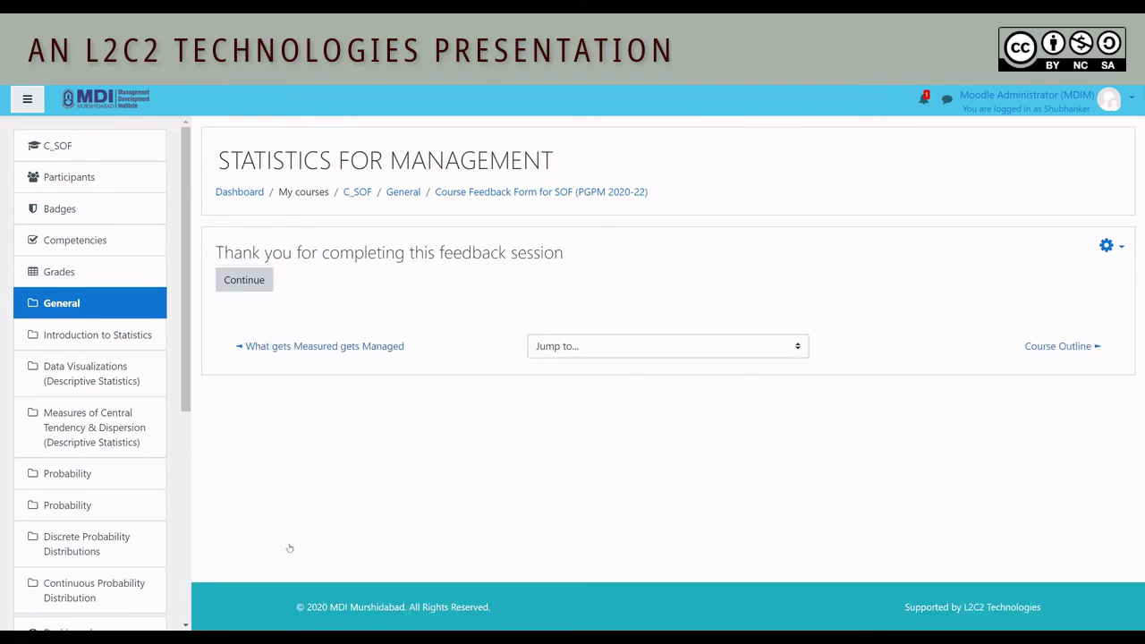
# Step: Continue past the thank-you message, view your own anonymous response, and open the user menu
pyautogui.click(246, 280)
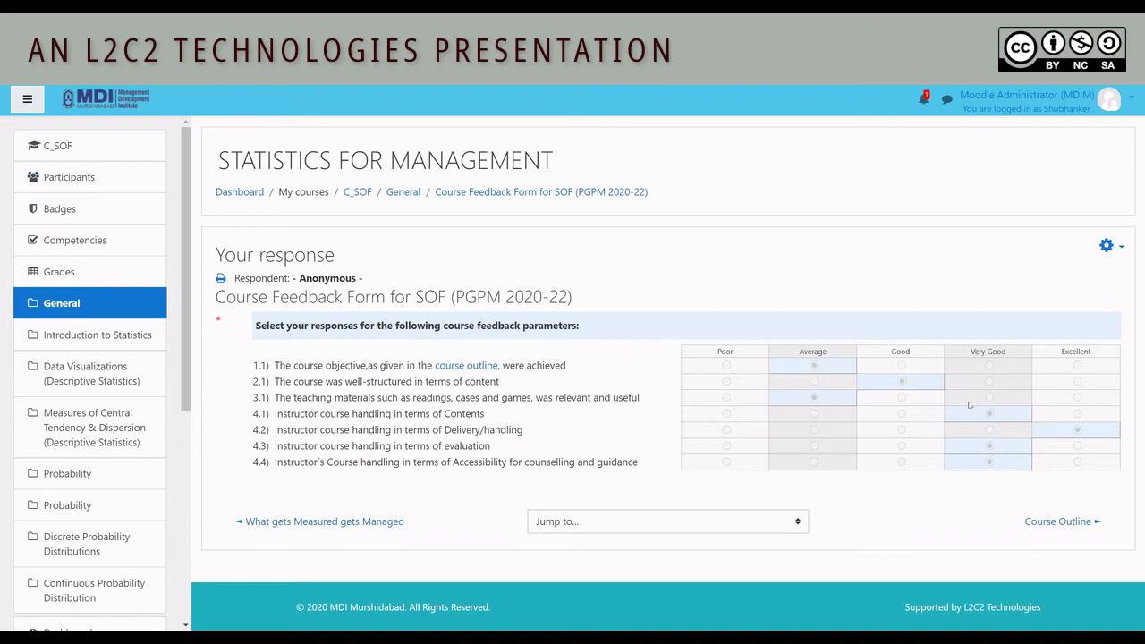
pyautogui.click(1108, 245)
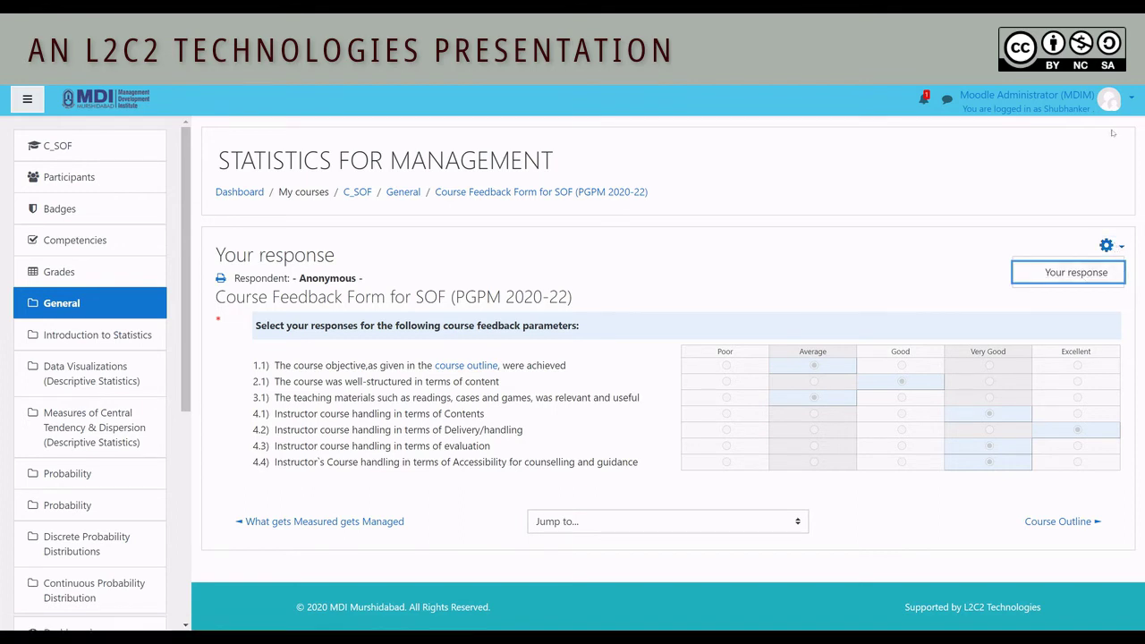
pyautogui.click(1129, 99)
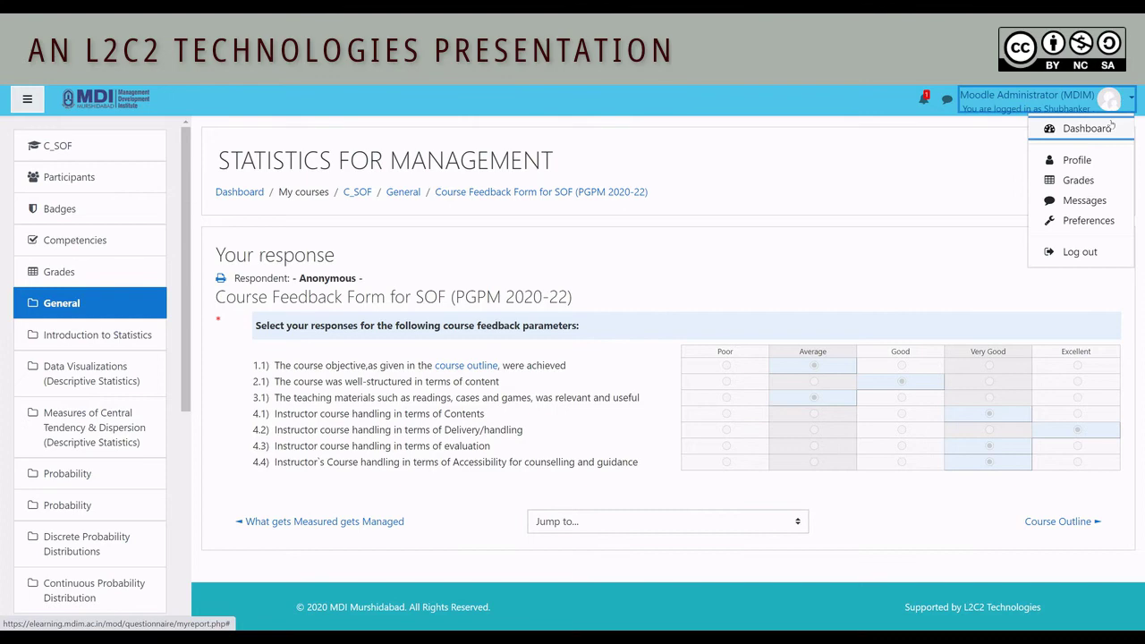
# Step: Log out of the student account, sign in as administrator and open the course's Enrolled users list
pyautogui.click(1077, 251)
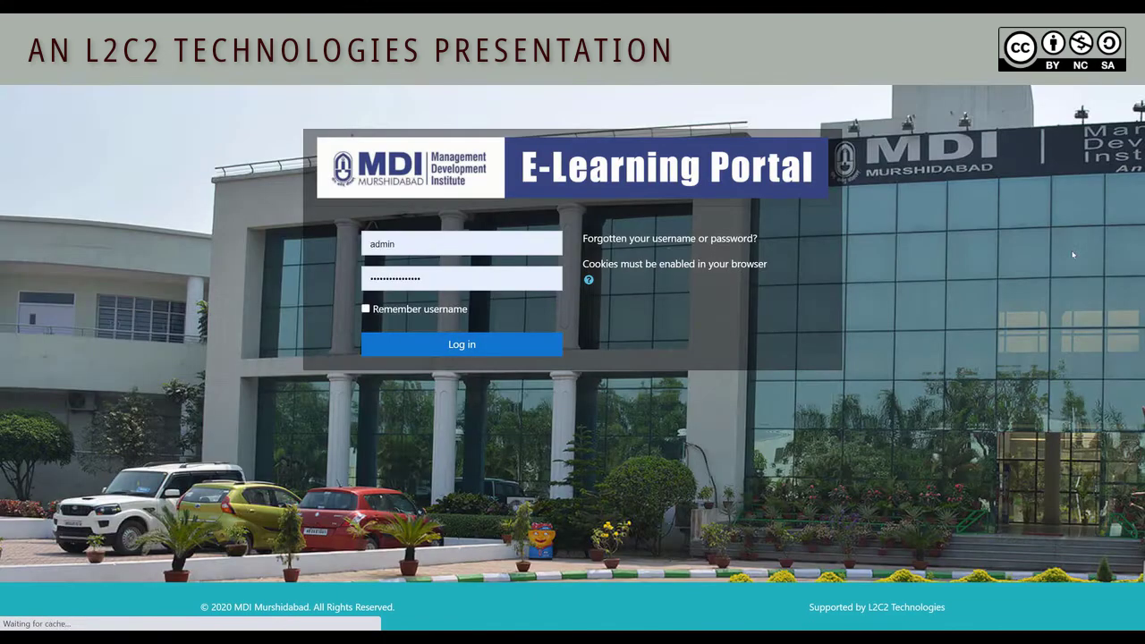
pyautogui.click(469, 344)
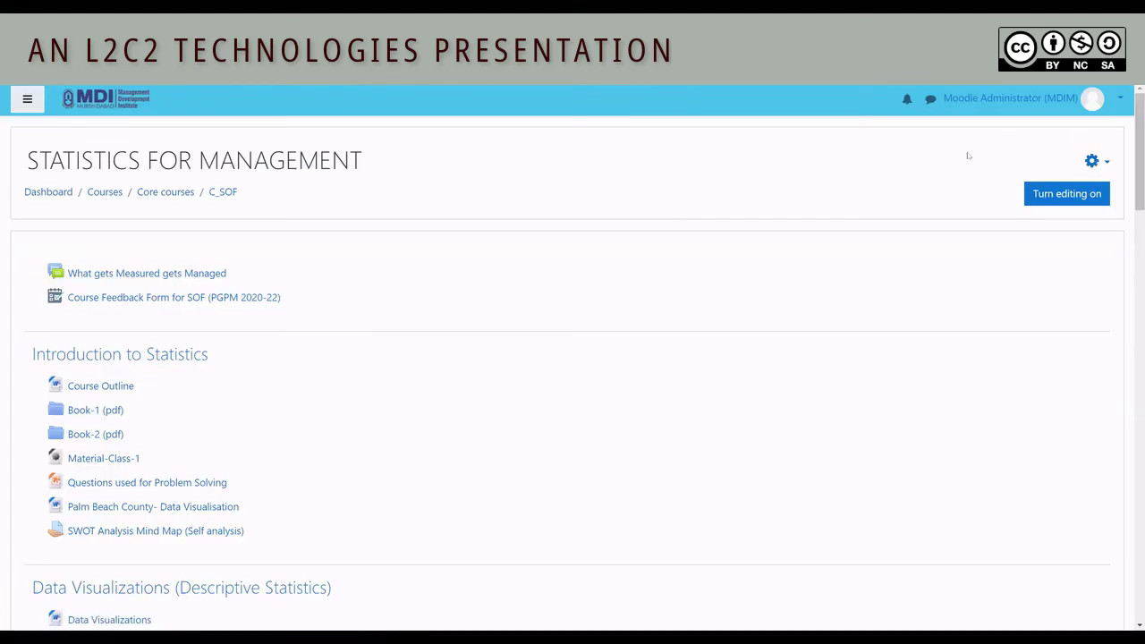
pyautogui.click(1097, 163)
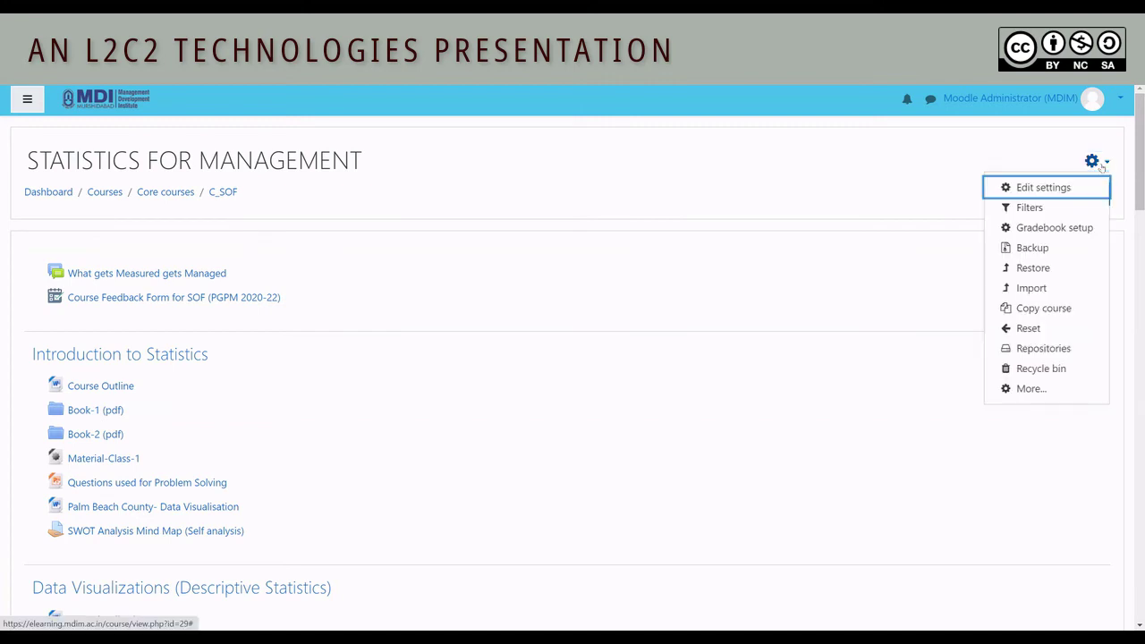
pyautogui.click(1029, 389)
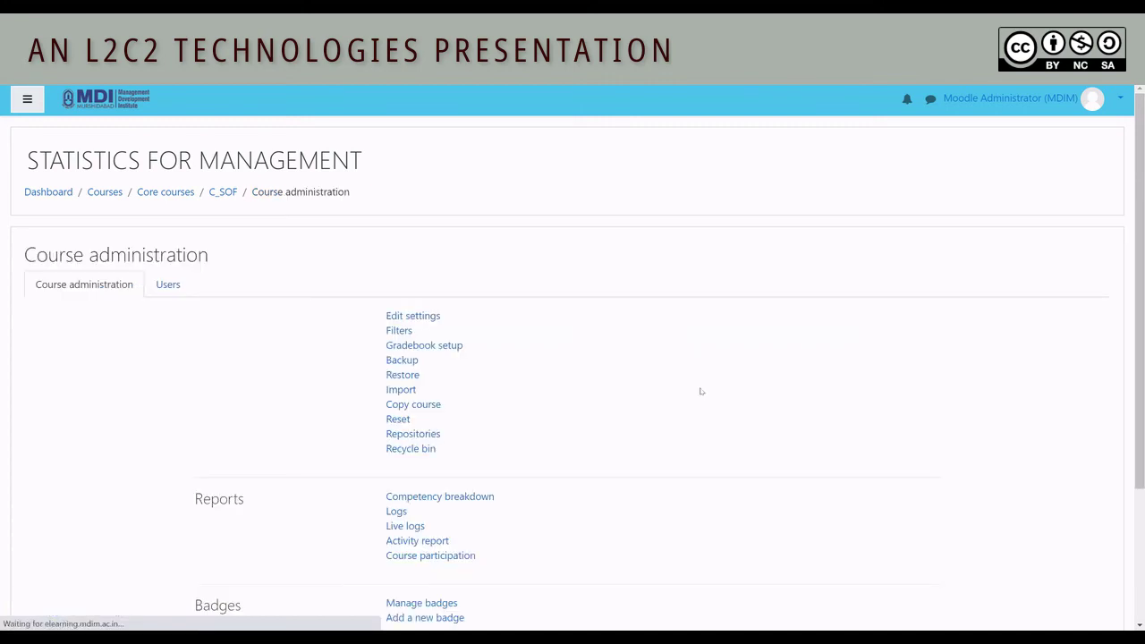
pyautogui.click(182, 291)
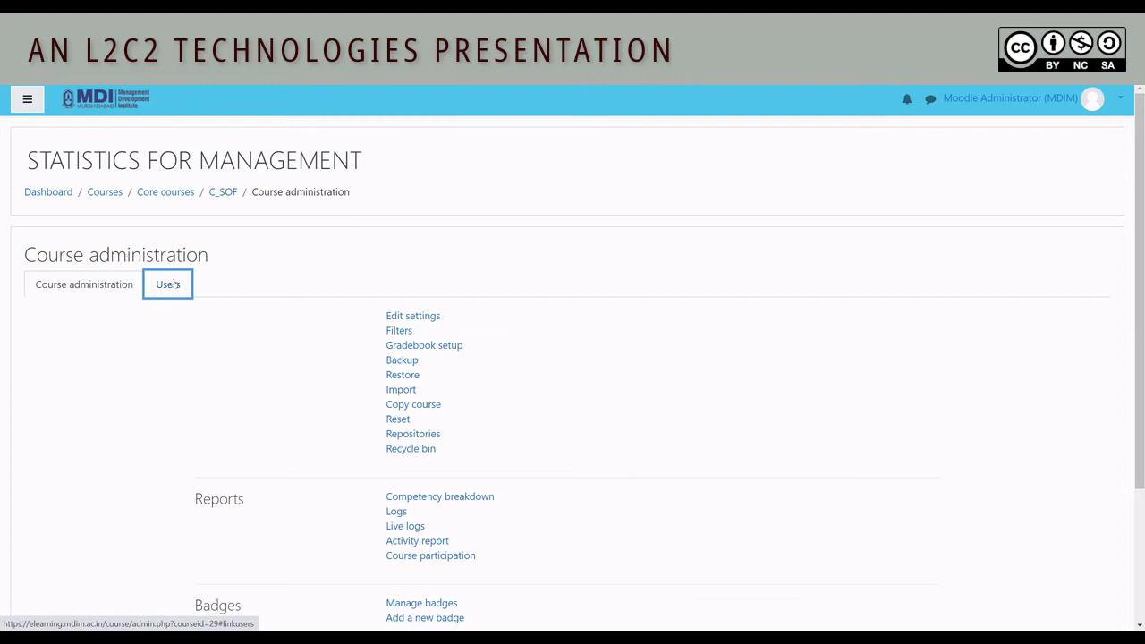
pyautogui.click(437, 315)
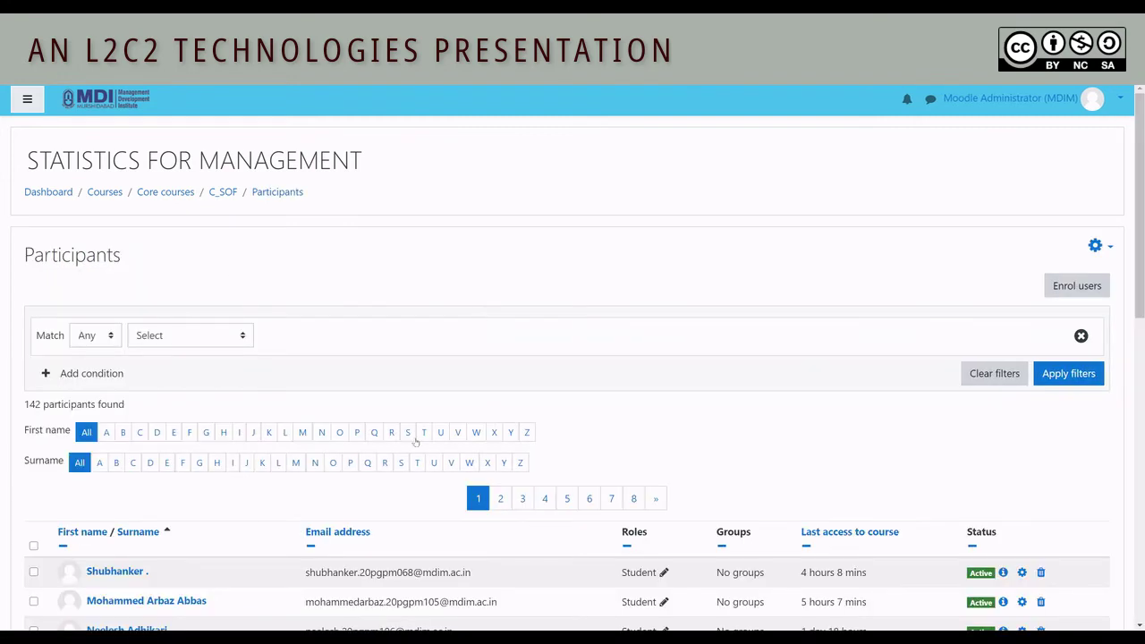
# Step: Filter the participants by the Manager role and open that manager's profile
pyautogui.click(241, 335)
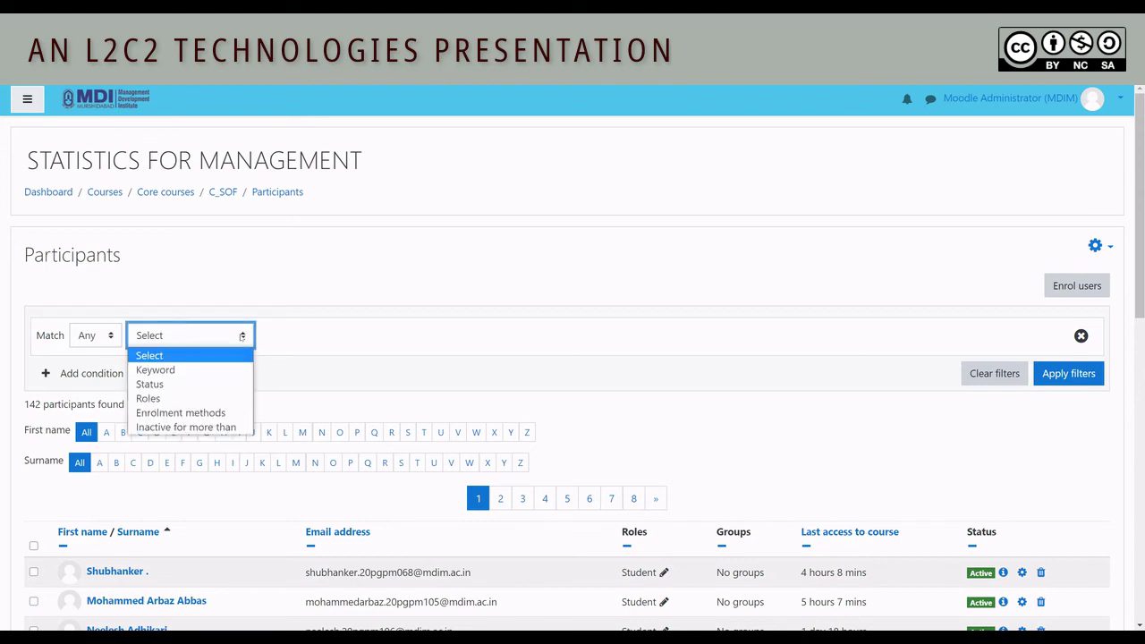
pyautogui.click(179, 400)
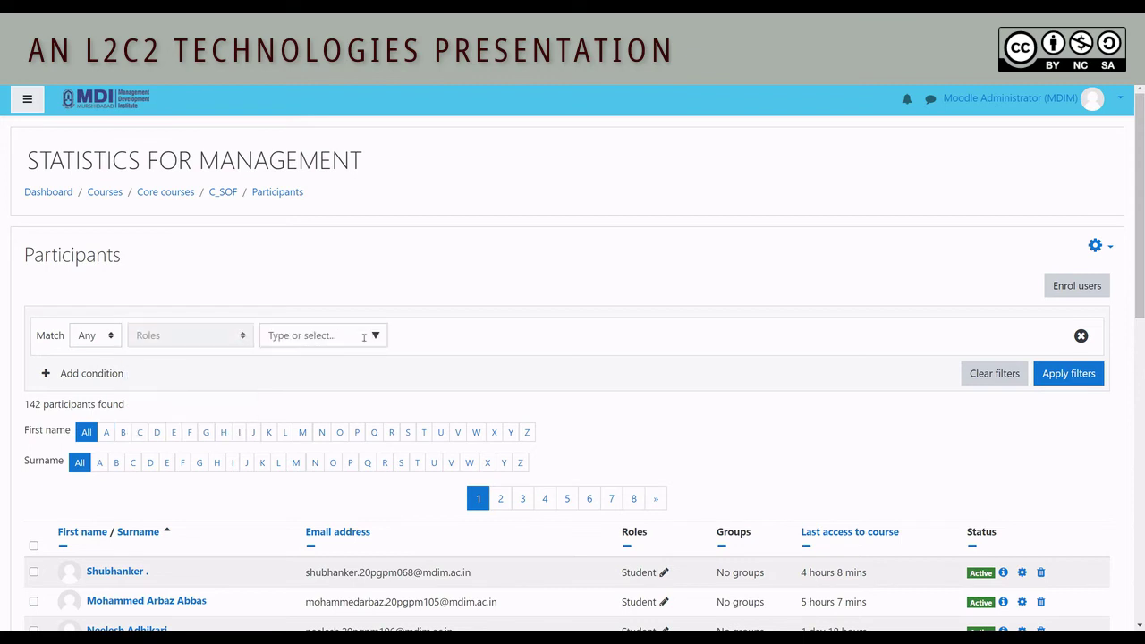
pyautogui.click(373, 340)
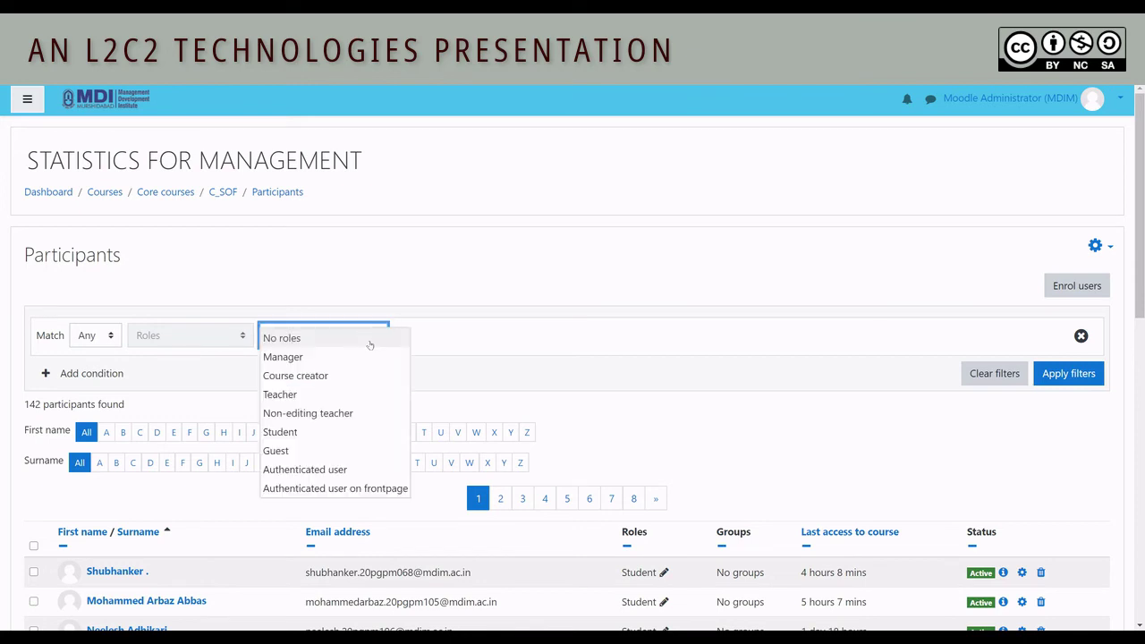
pyautogui.click(297, 360)
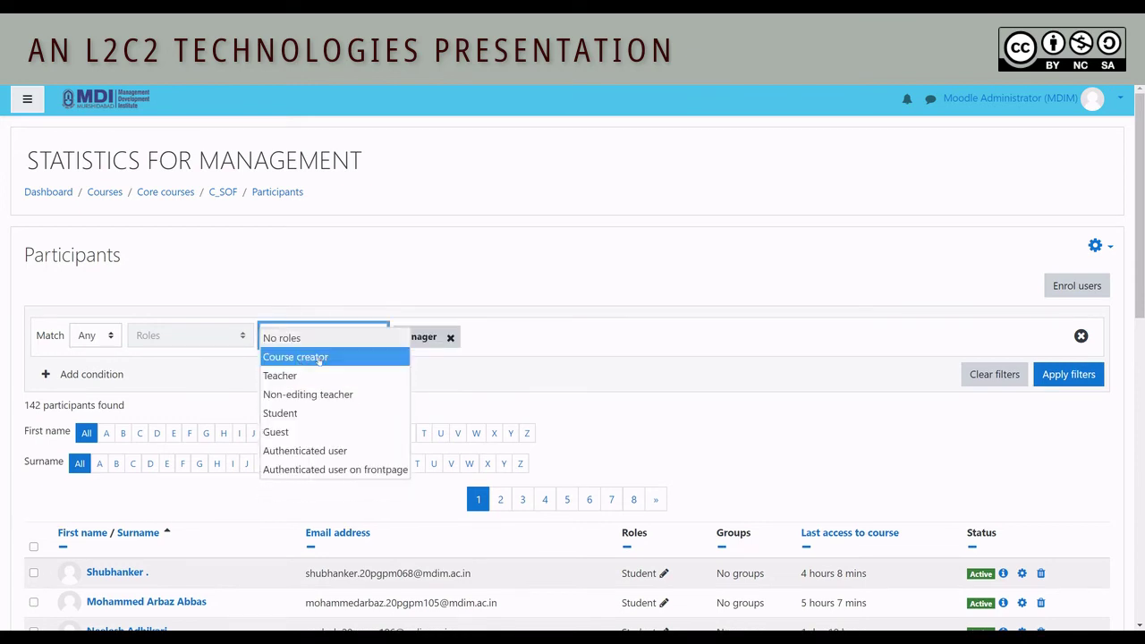
pyautogui.click(609, 340)
pyautogui.click(1072, 374)
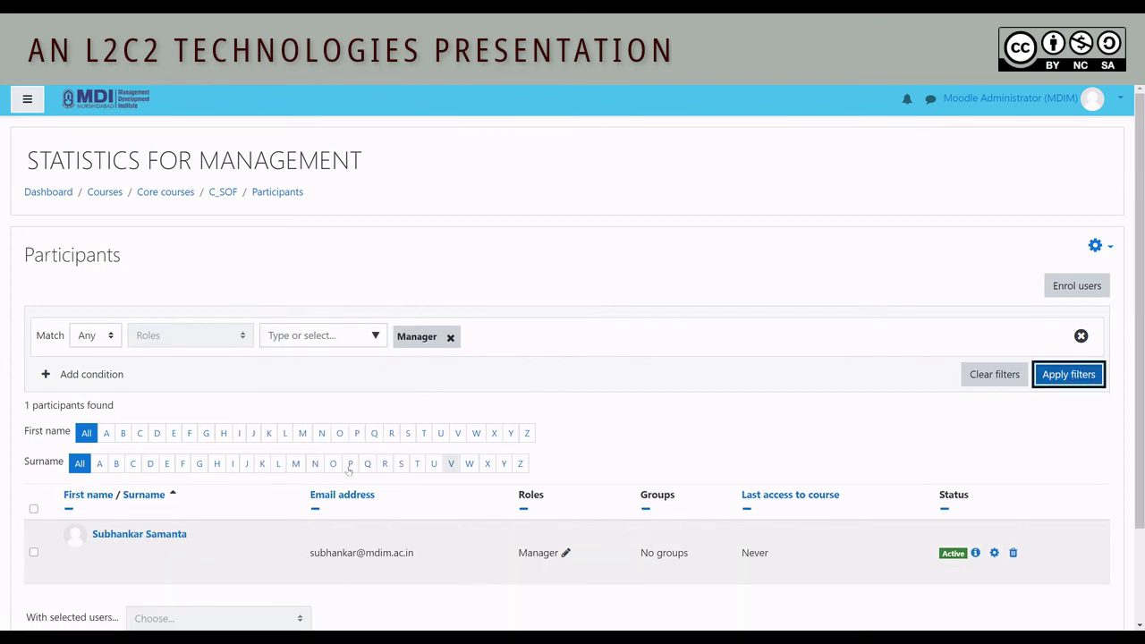
pyautogui.click(132, 542)
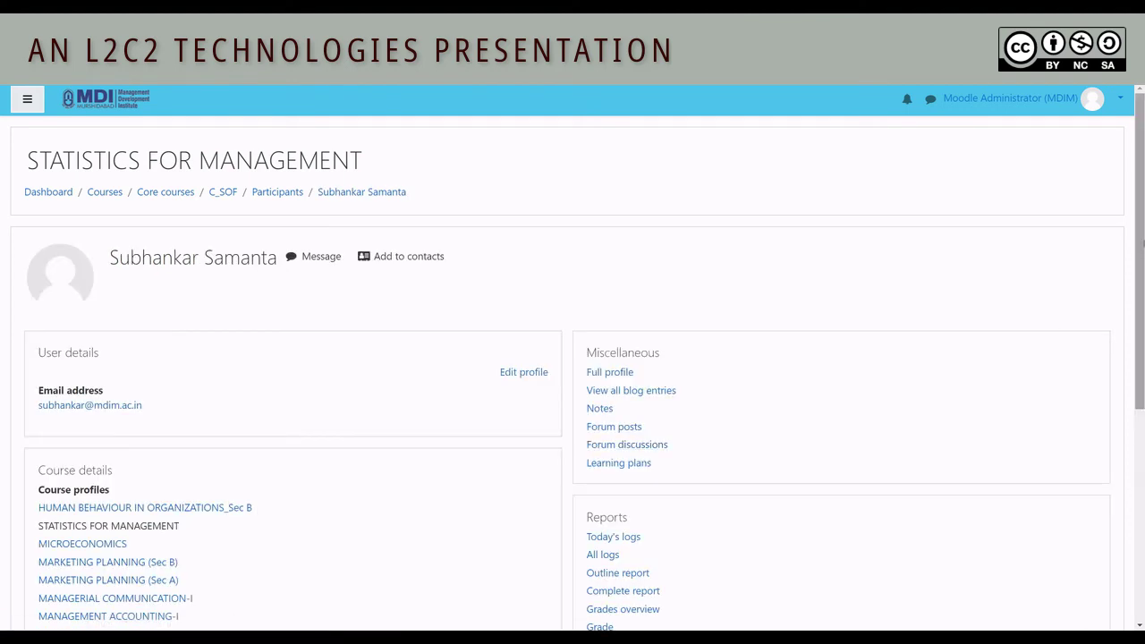
# Step: Log in as the course manager and open the Course Feedback Form for SOF
pyautogui.moveTo(1143, 242); pyautogui.dragTo(1143, 360)
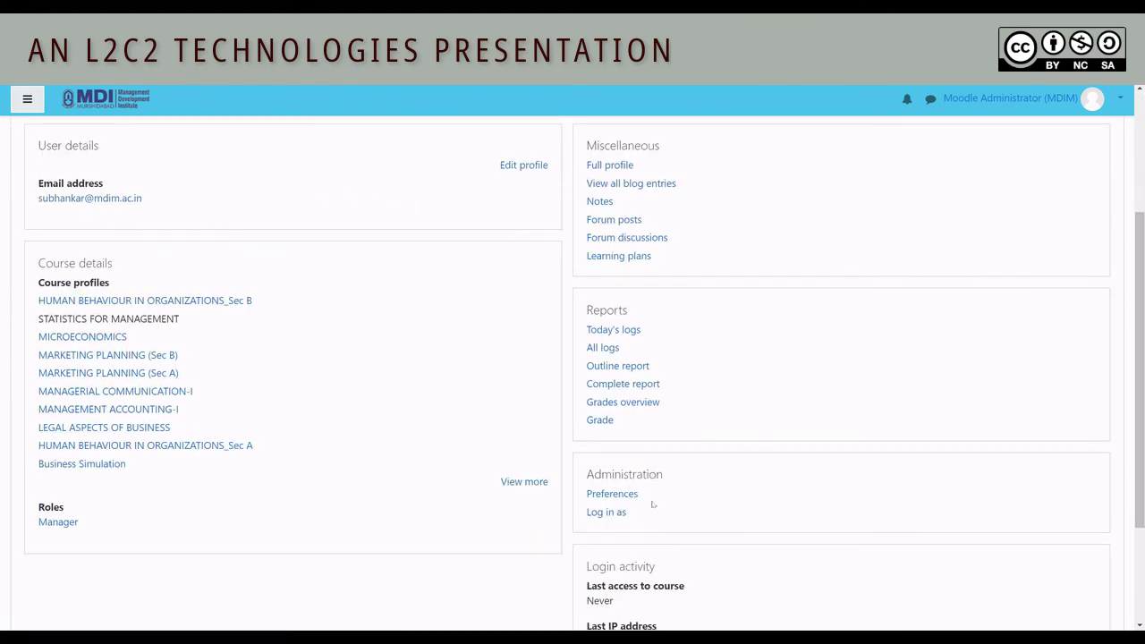
pyautogui.click(607, 512)
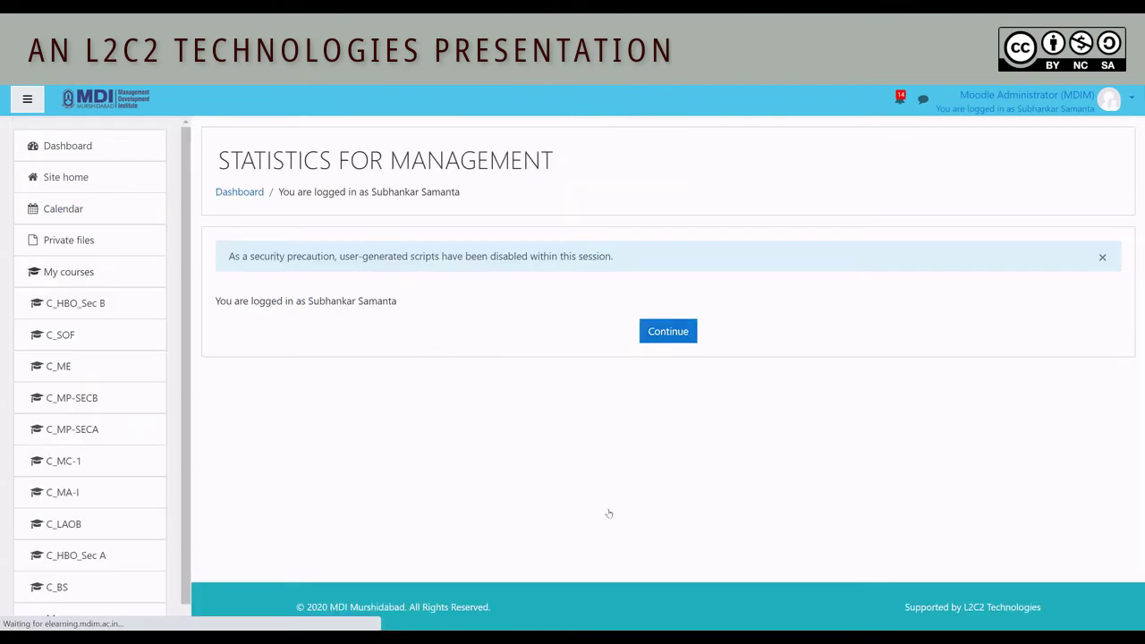
pyautogui.click(662, 336)
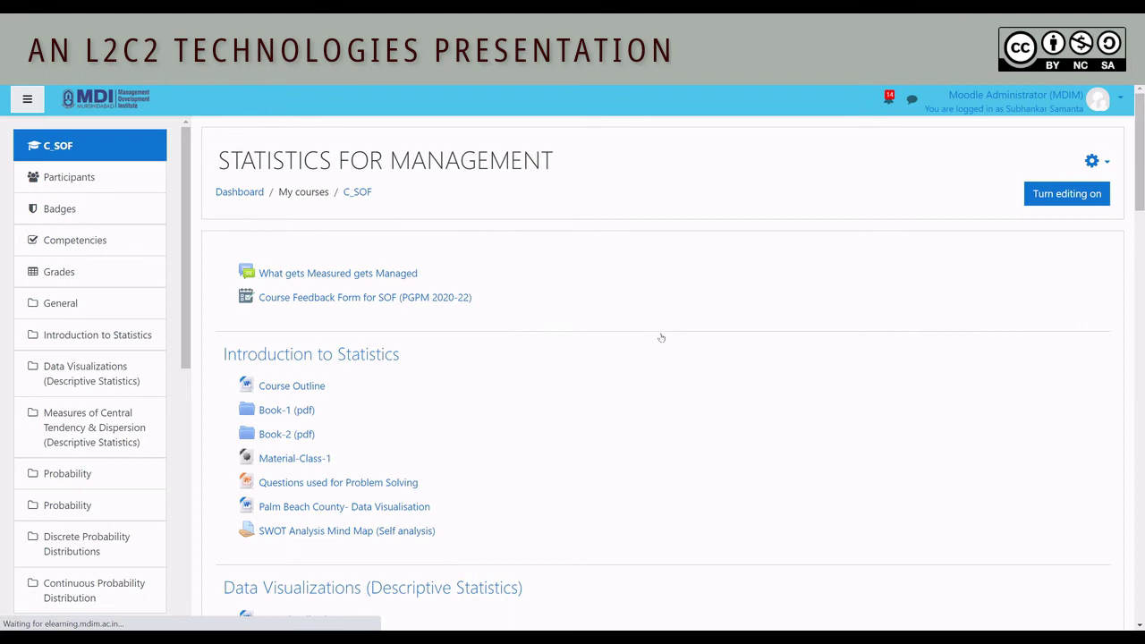
pyautogui.click(394, 298)
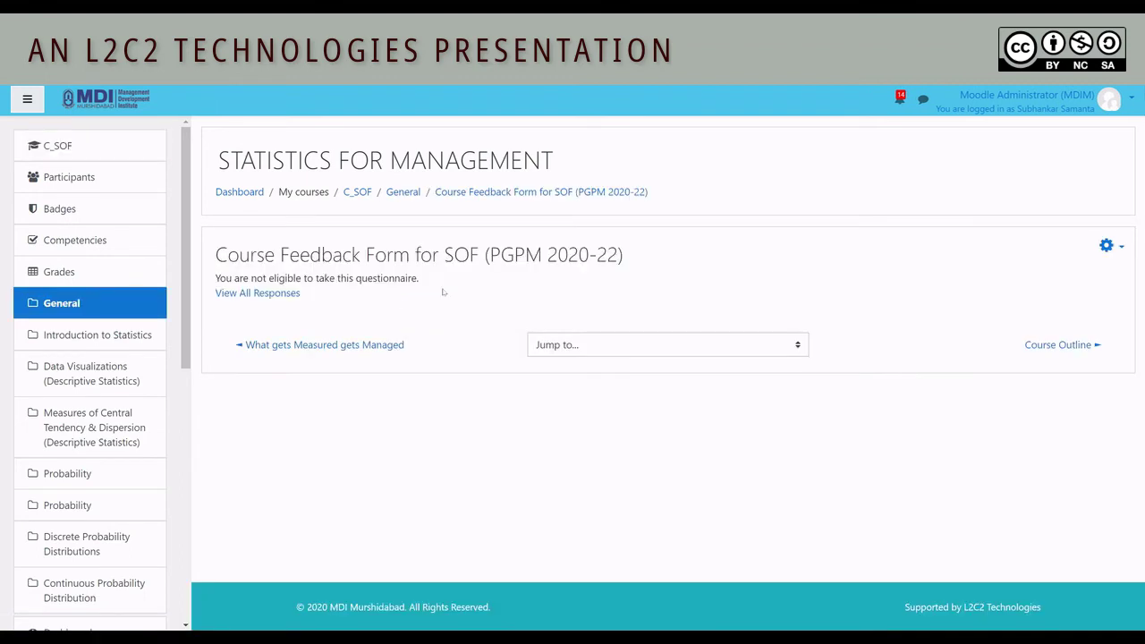
# Step: Review all responses to the feedback form, with a 3.43 course average, and go to Download
pyautogui.click(254, 298)
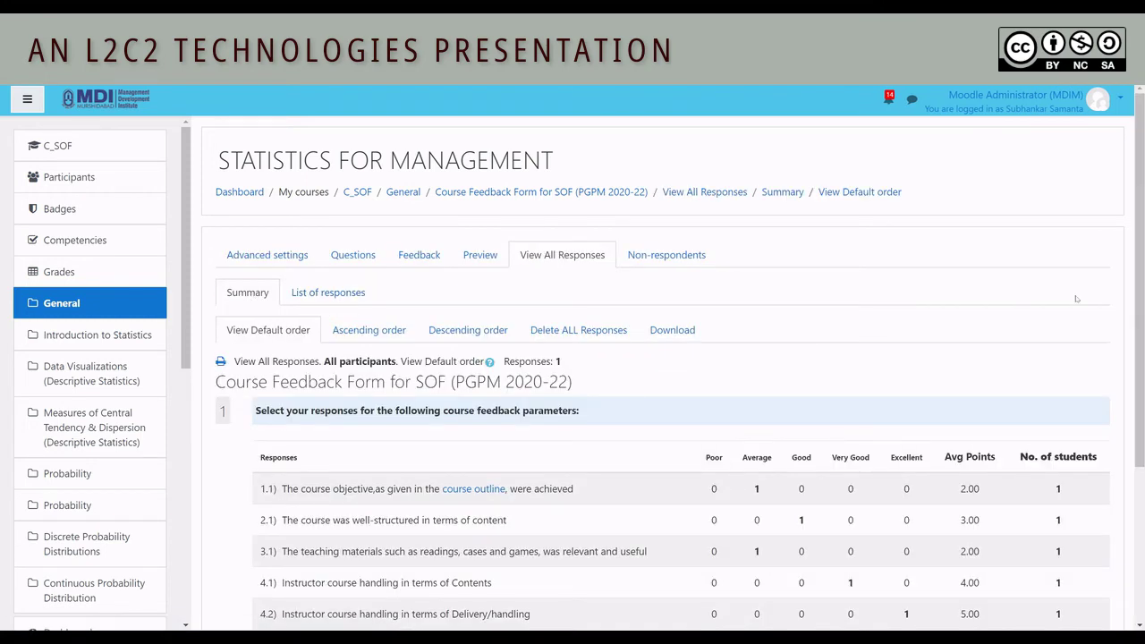
pyautogui.moveTo(1142, 286); pyautogui.dragTo(1141, 394)
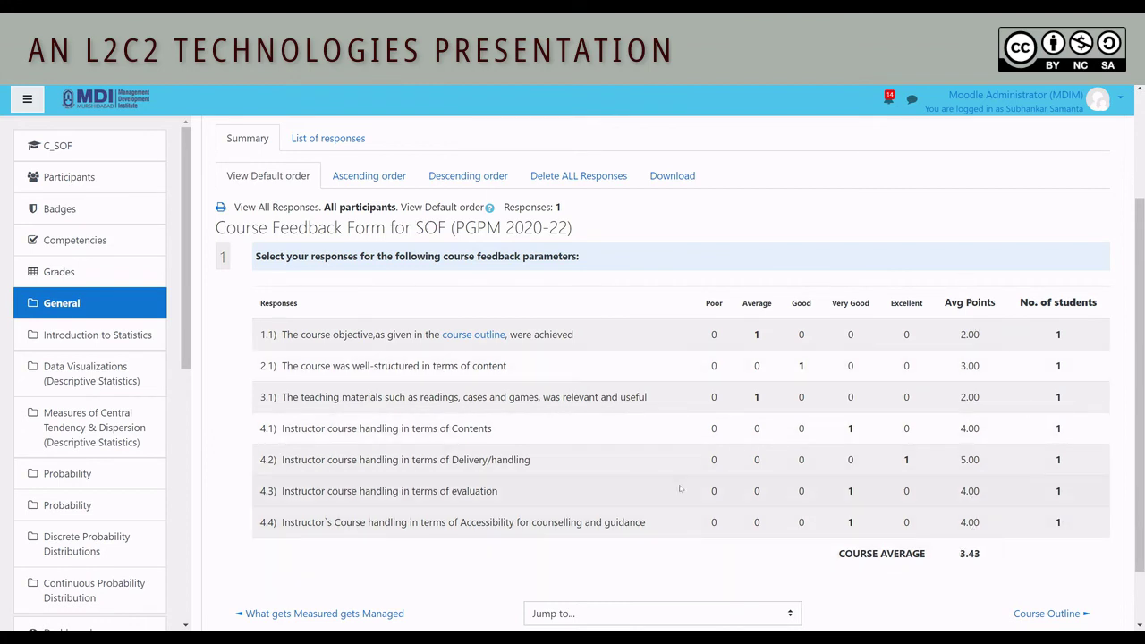
pyautogui.click(366, 131)
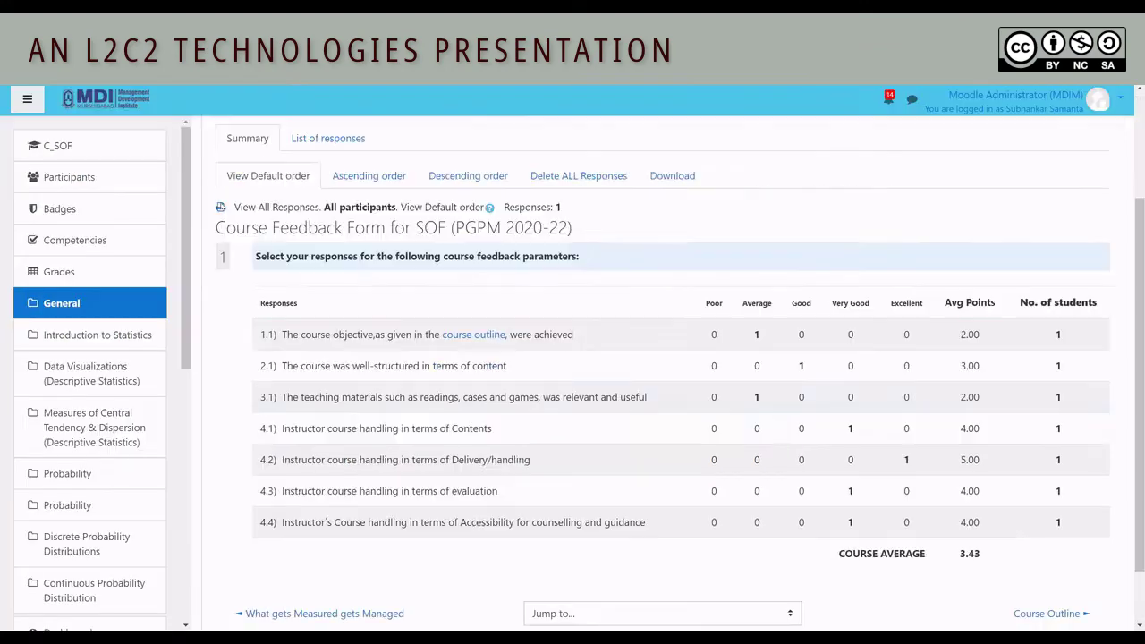
pyautogui.click(664, 175)
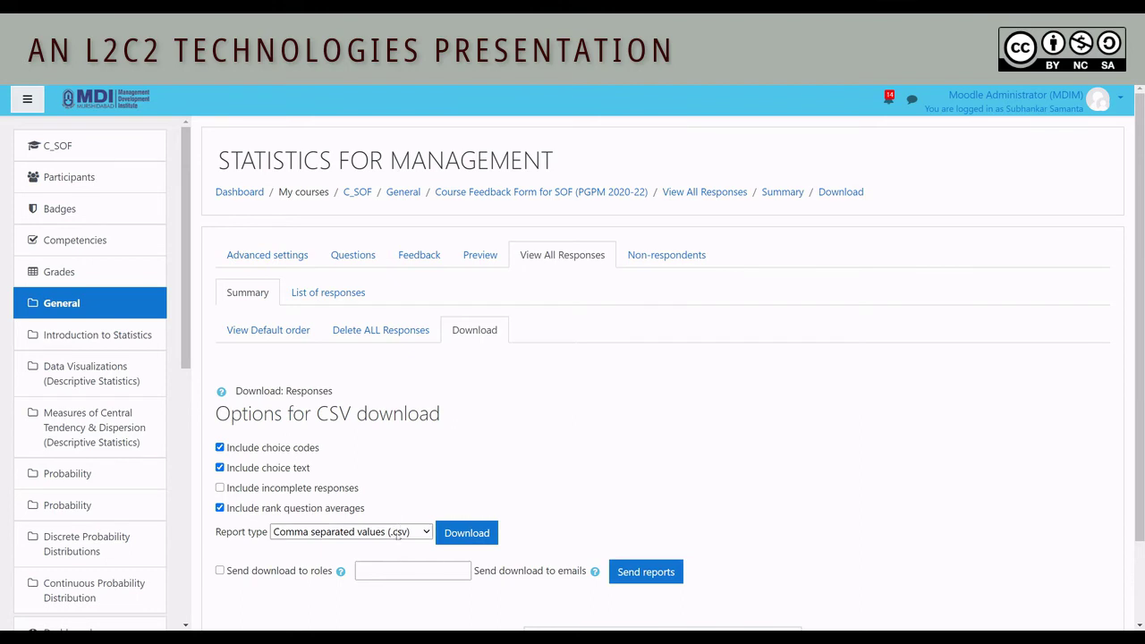
# Step: Download the responses report as a Portable Document Format (.pdf) file
pyautogui.click(398, 533)
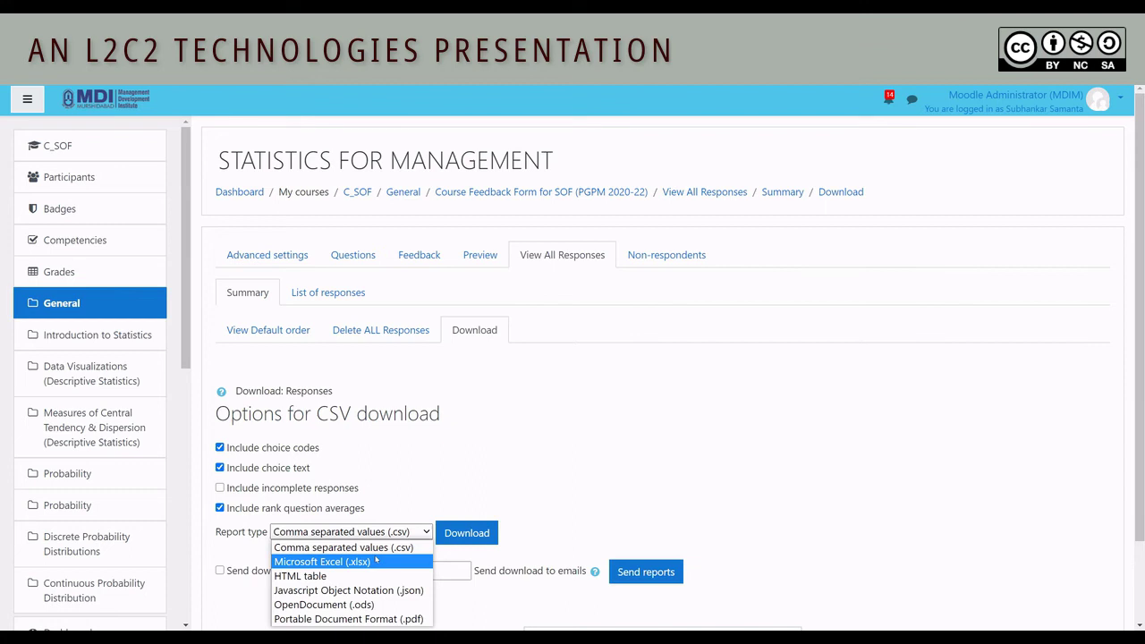
pyautogui.click(366, 619)
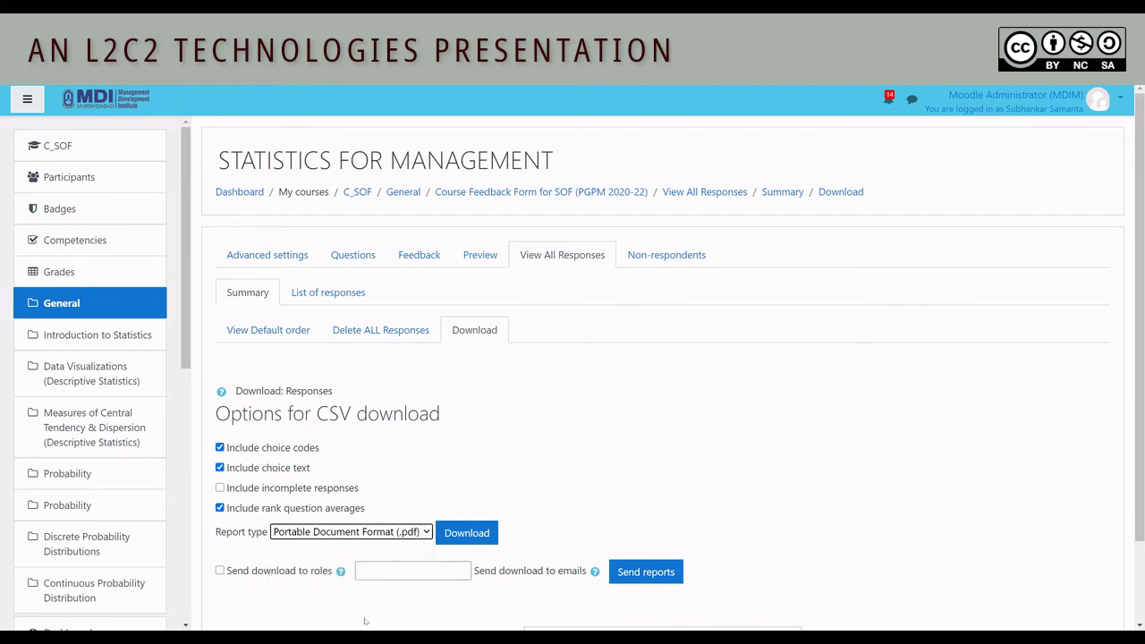
pyautogui.click(464, 532)
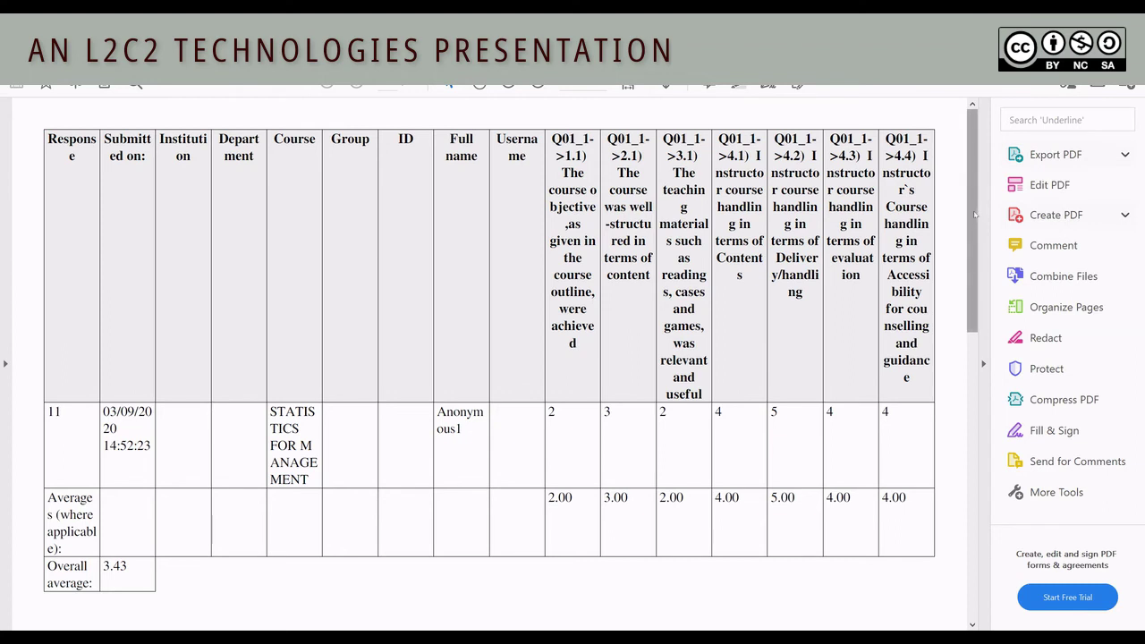
# Step: Scroll through the PDF report in Acrobat Reader, then return to Moodle in Chrome
pyautogui.scroll(-1, 955, 308)
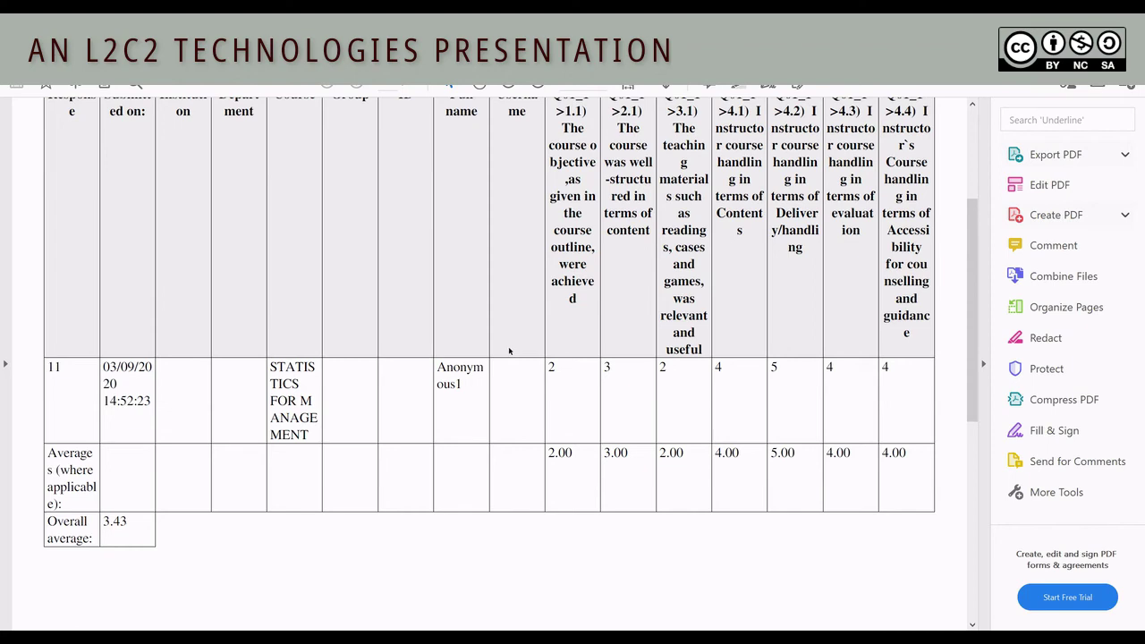
pyautogui.hotkey('alt', 'Tab')
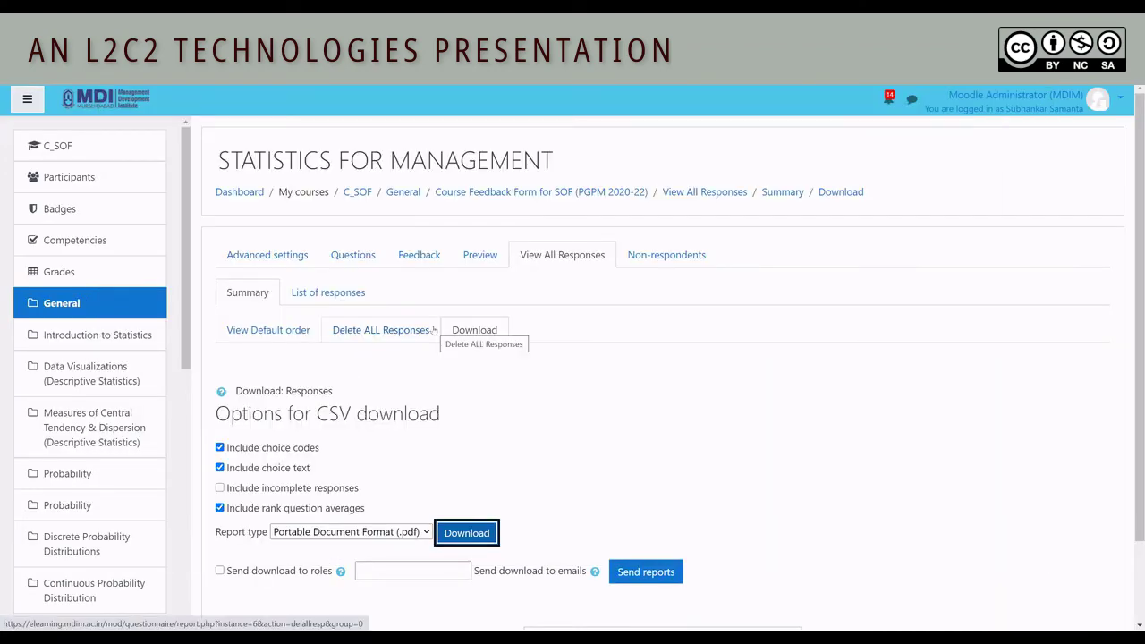
# Step: Return to the response summary and open its printable version in the print dialog
pyautogui.hotkey('alt', 'Left')
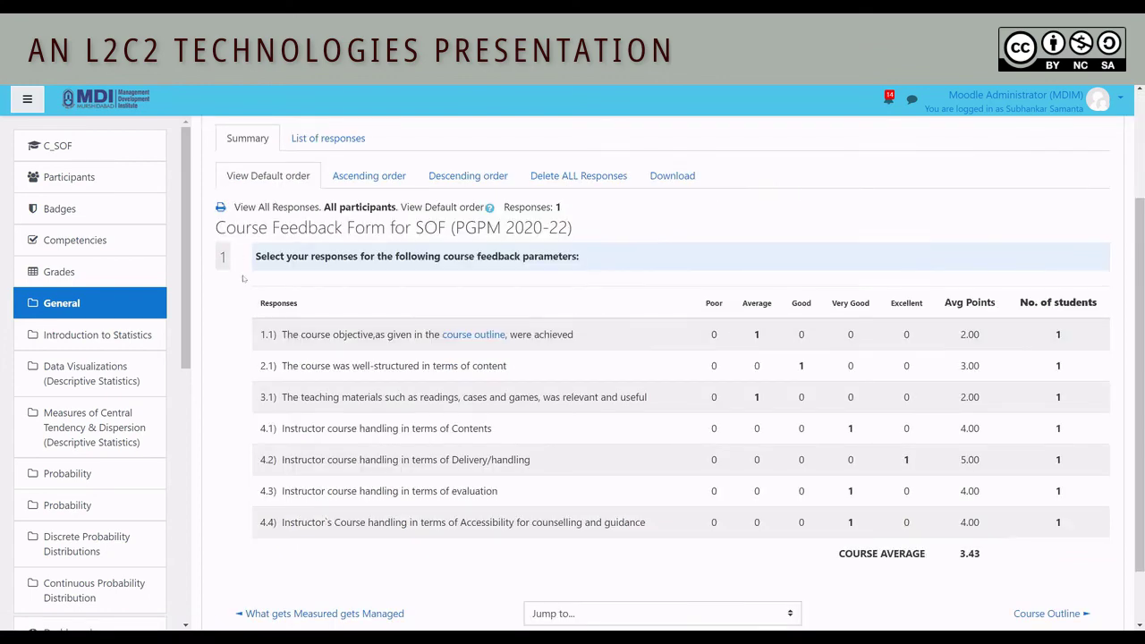
pyautogui.click(220, 207)
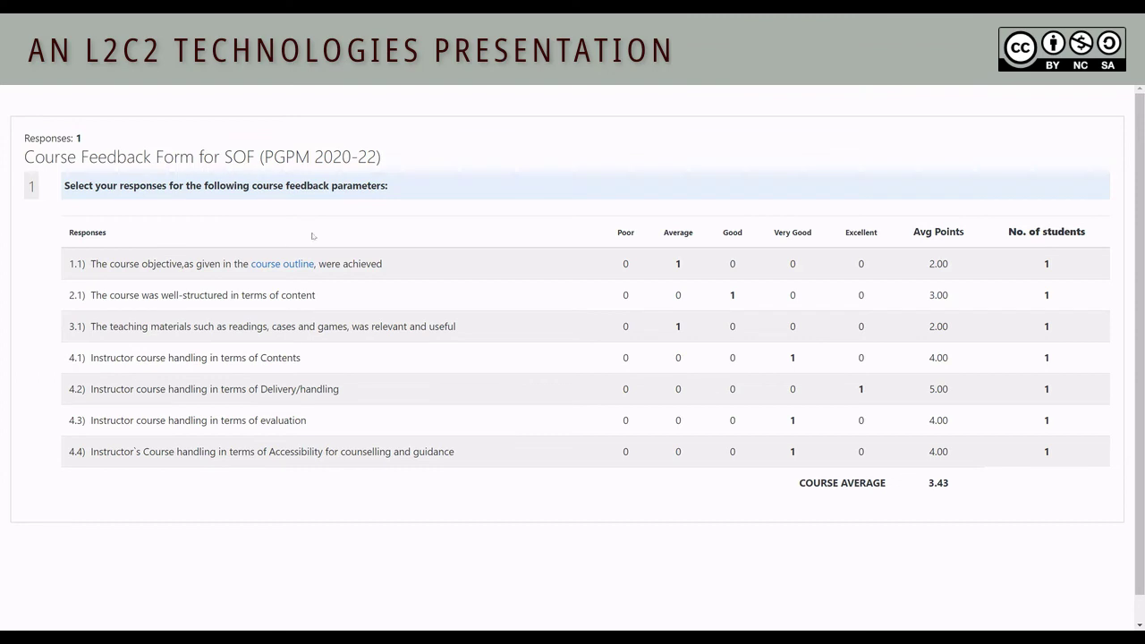
pyautogui.hotkey('ctrl', 'p')
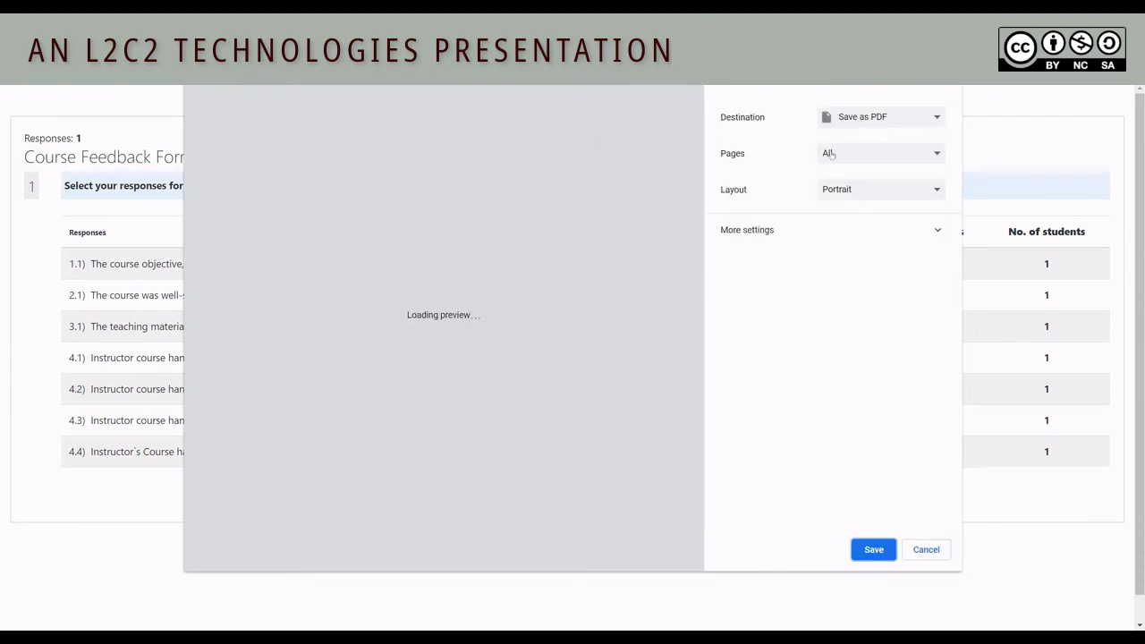
# Step: Set the print layout to Landscape and the custom scale to 80
pyautogui.click(825, 190)
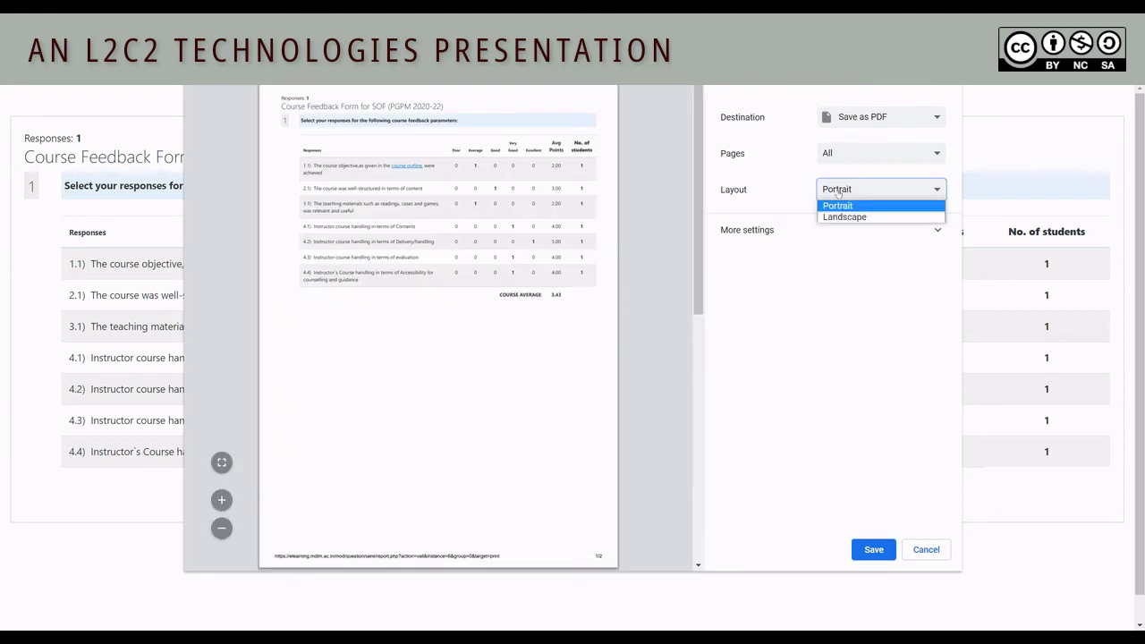
pyautogui.click(840, 217)
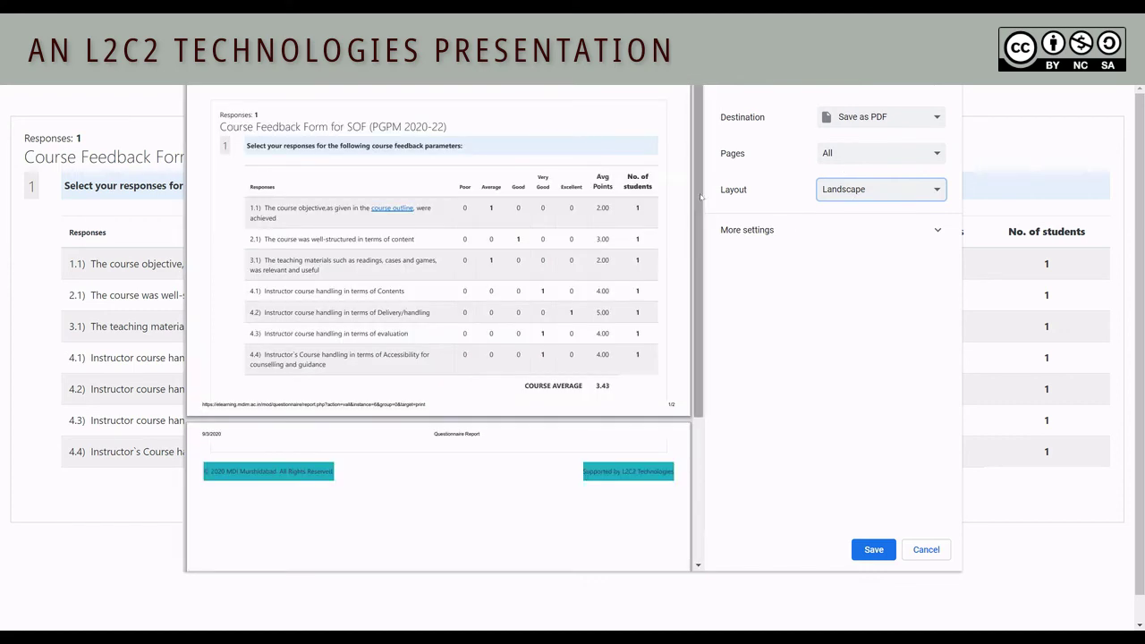
pyautogui.click(741, 230)
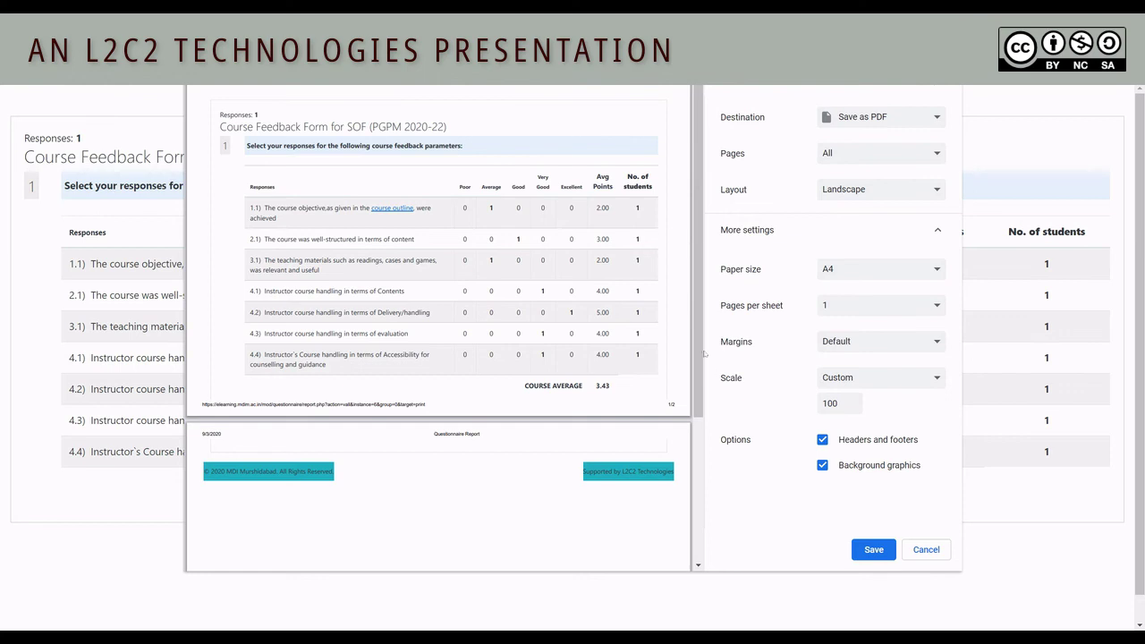
pyautogui.moveTo(704, 353); pyautogui.dragTo(703, 403)
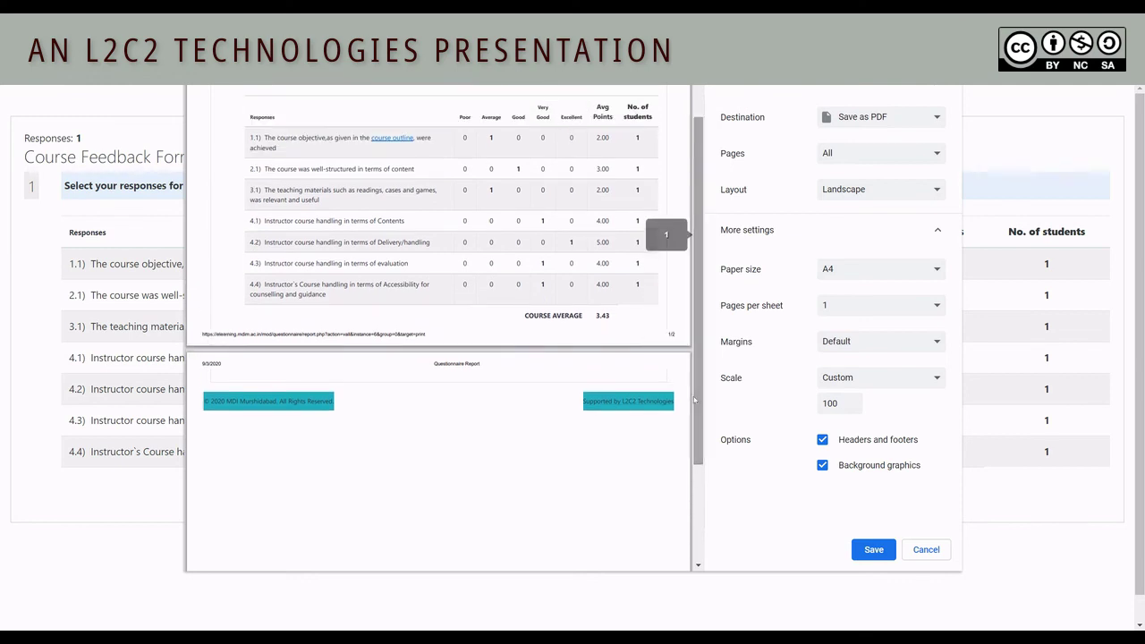
pyautogui.click(839, 393)
pyautogui.press('Down')
pyautogui.press('Down')
pyautogui.press('Down')
pyautogui.press('Down')
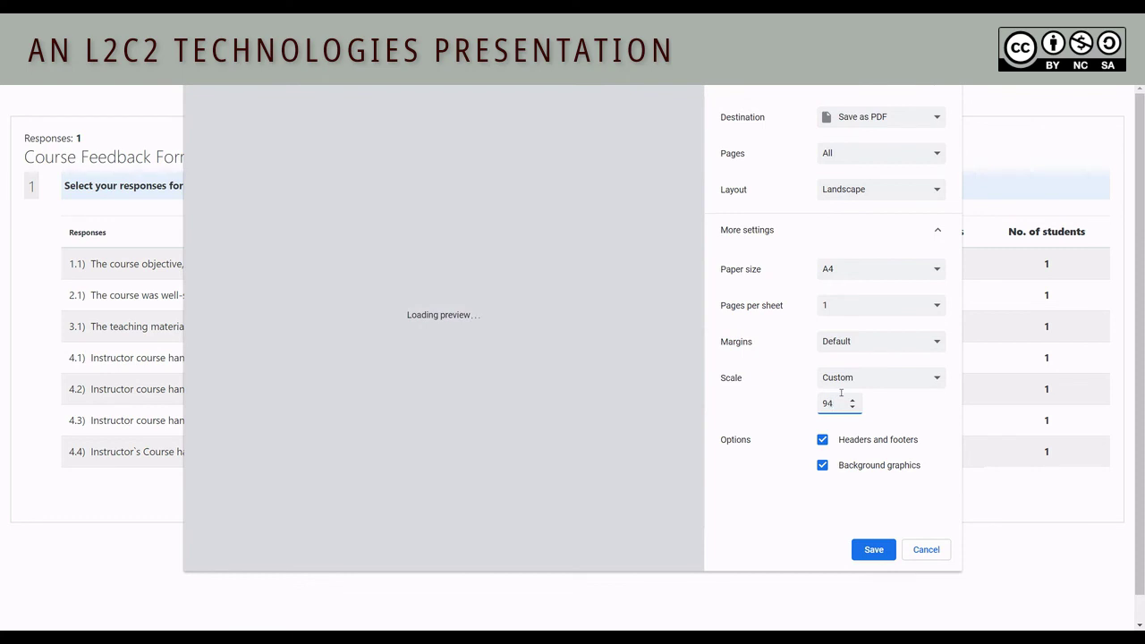
pyautogui.press('Down')
pyautogui.click(890, 401)
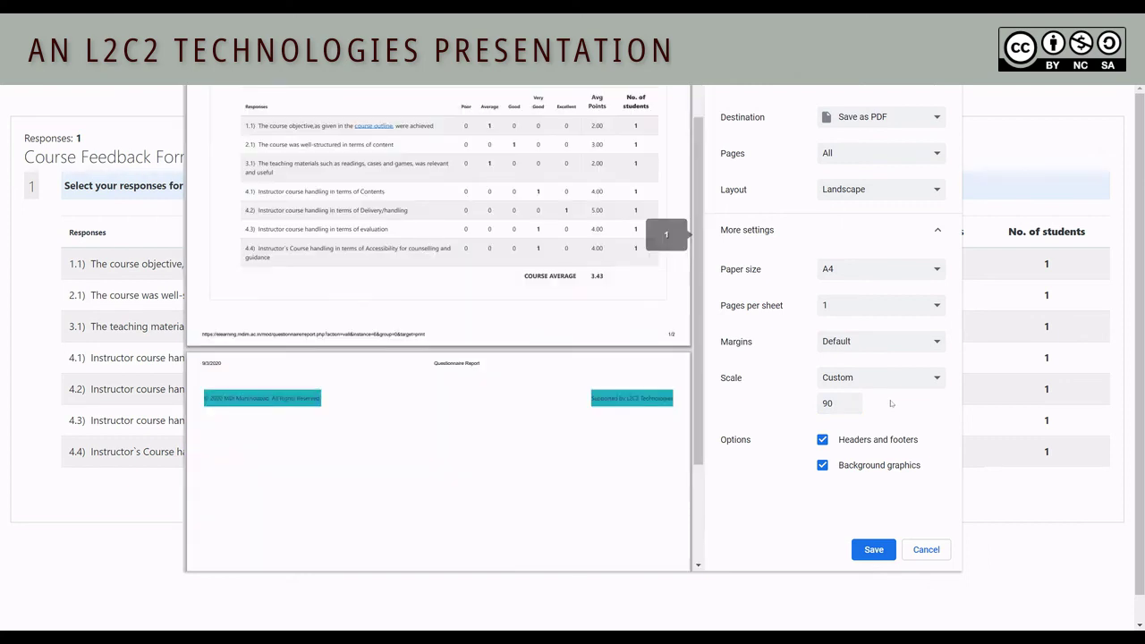
pyautogui.doubleClick(837, 408)
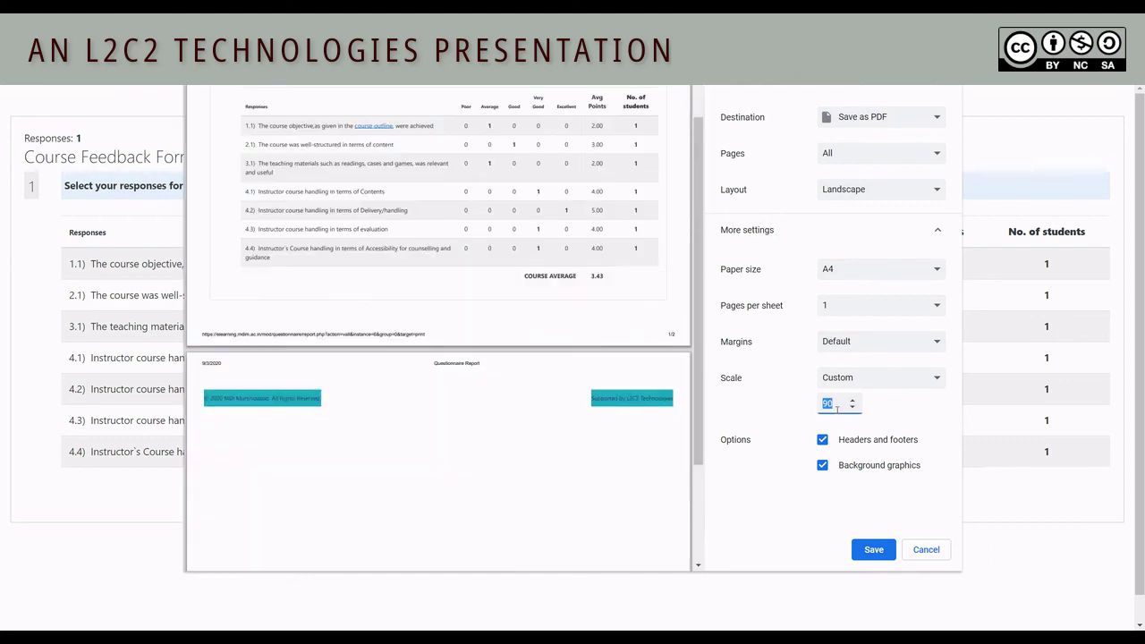
pyautogui.write('8')
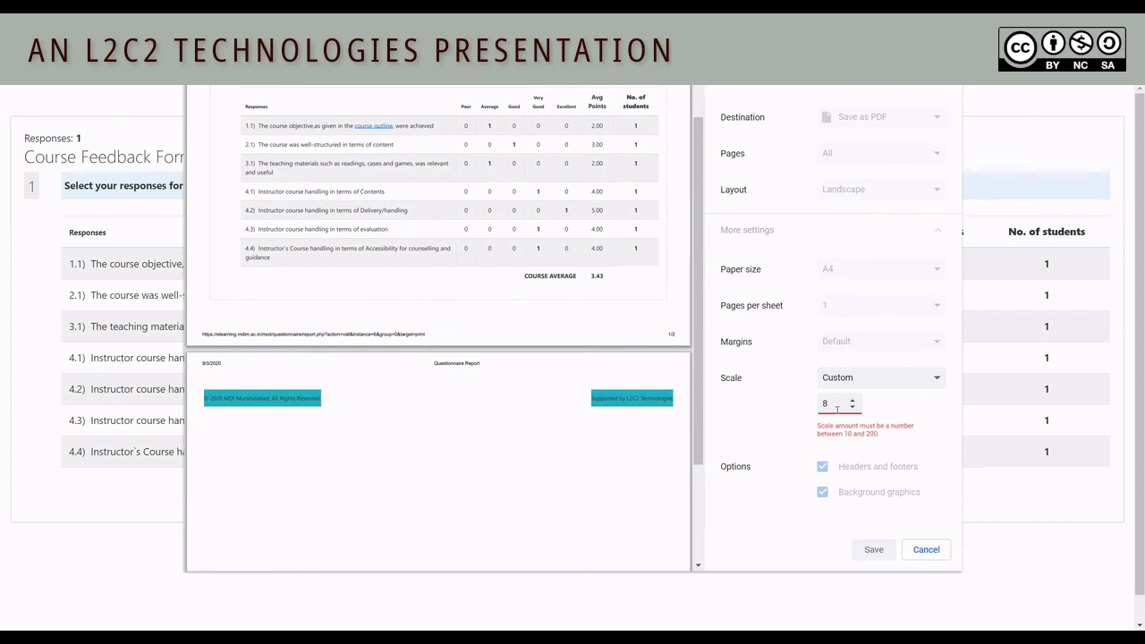
pyautogui.write('5')
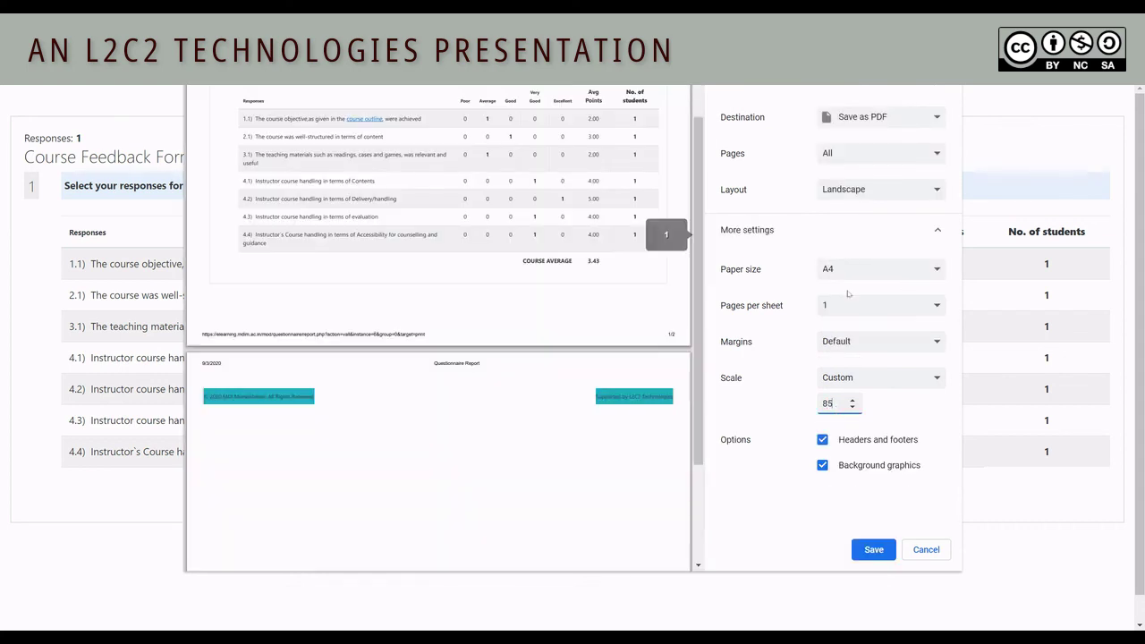
pyautogui.press('BackSpace')
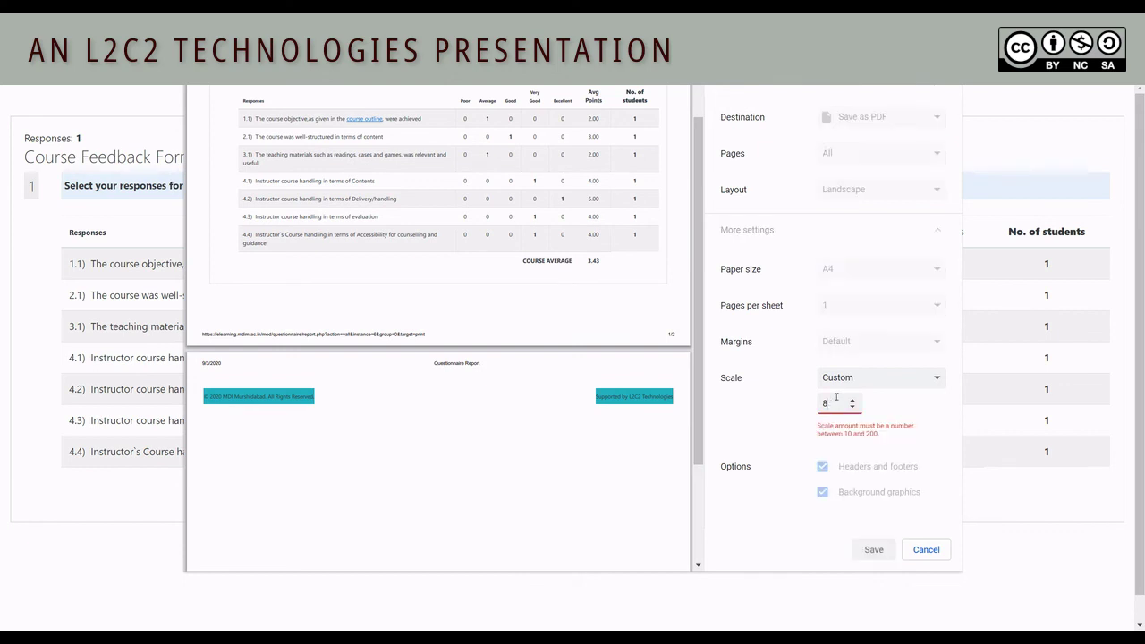
pyautogui.write('0')
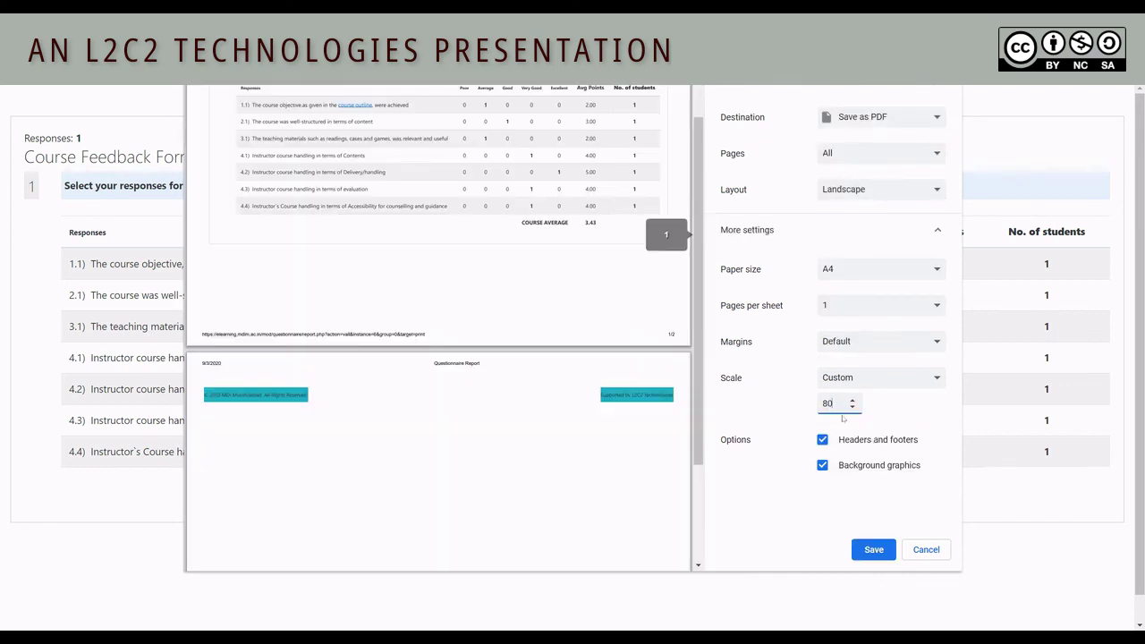
# Step: Set minimum margins, limit printing to page 1, and save as PDF
pyautogui.click(864, 343)
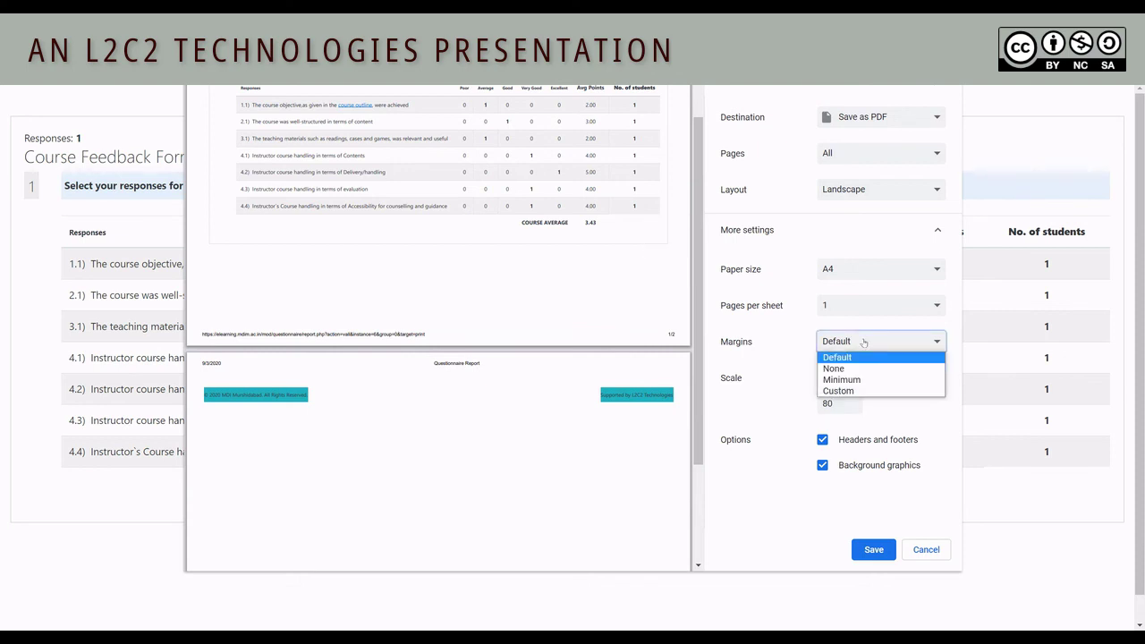
pyautogui.click(856, 380)
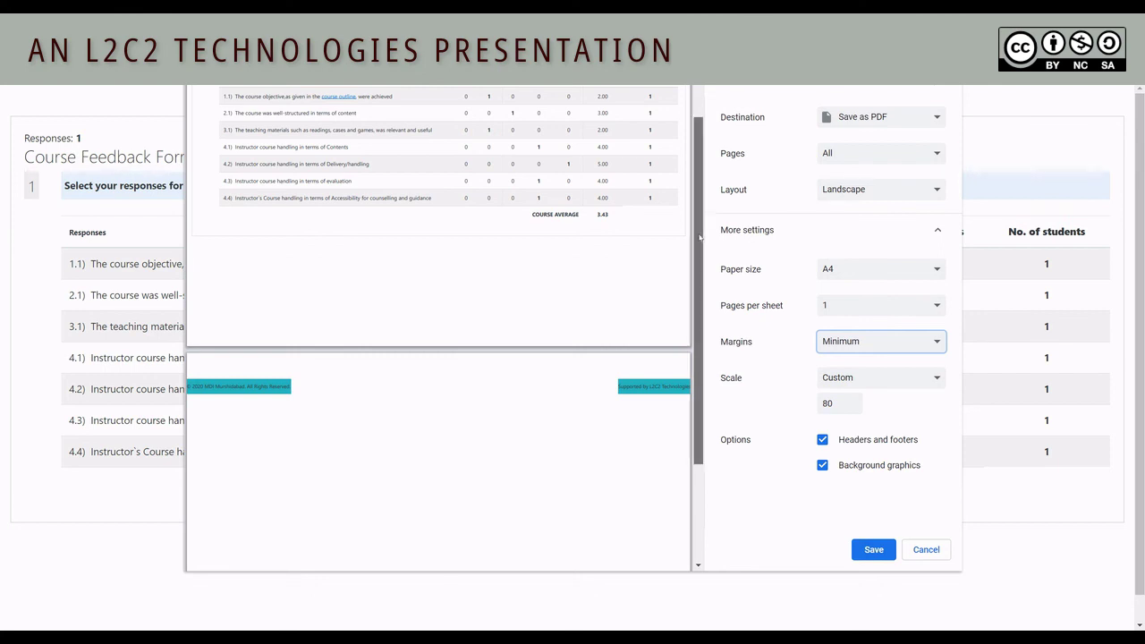
pyautogui.scroll(2, 689, 179)
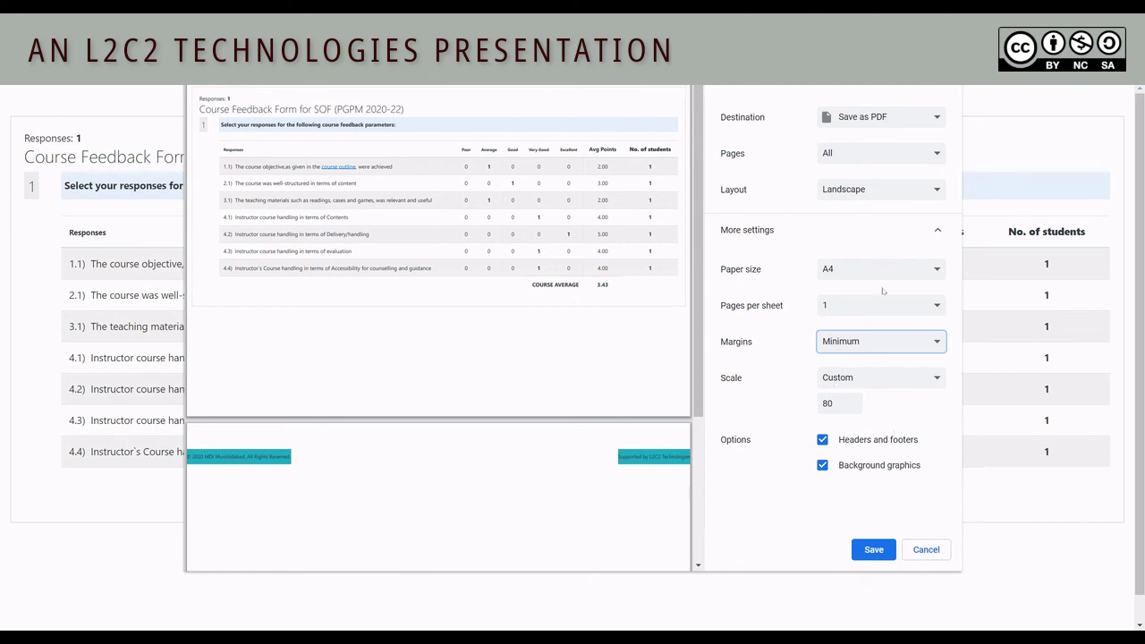
pyautogui.click(904, 159)
pyautogui.click(880, 185)
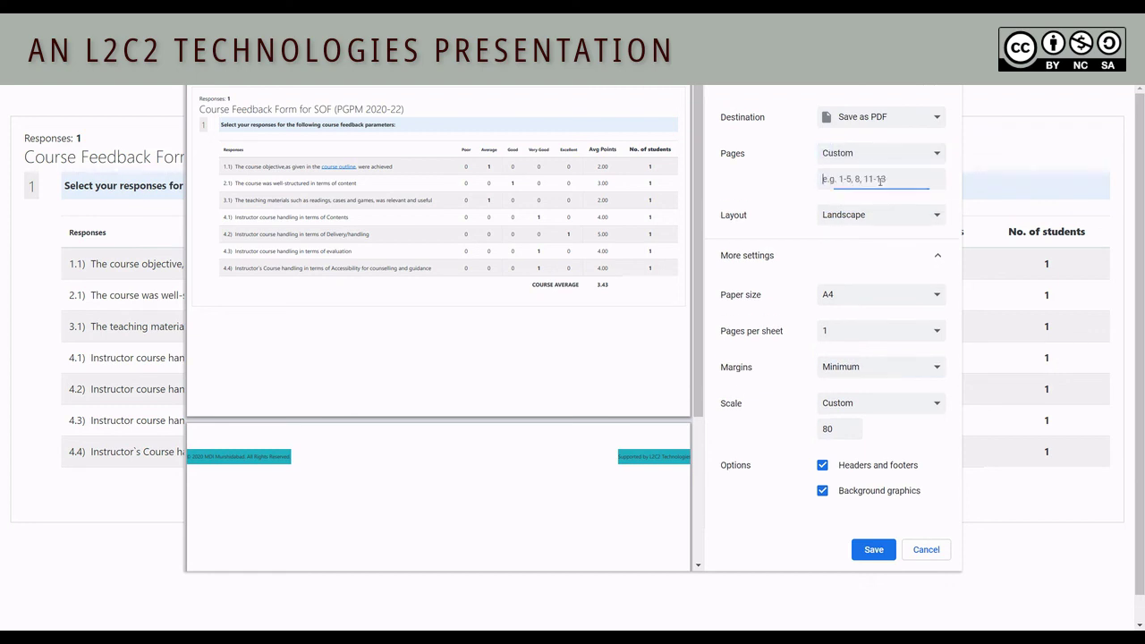
pyautogui.rightClick(882, 181)
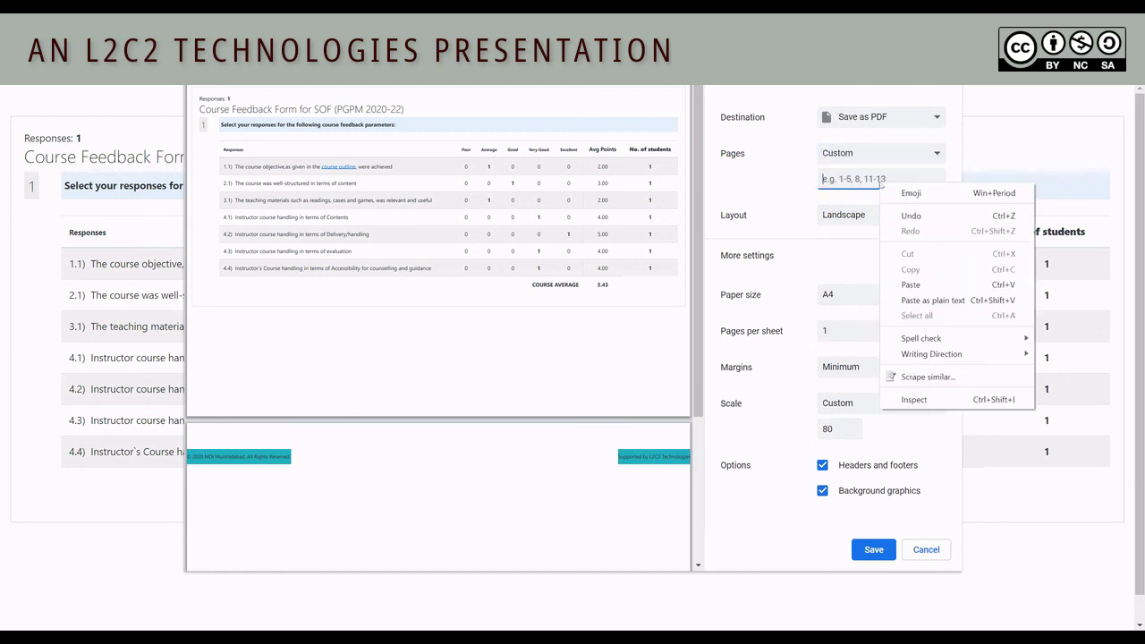
pyautogui.click(857, 179)
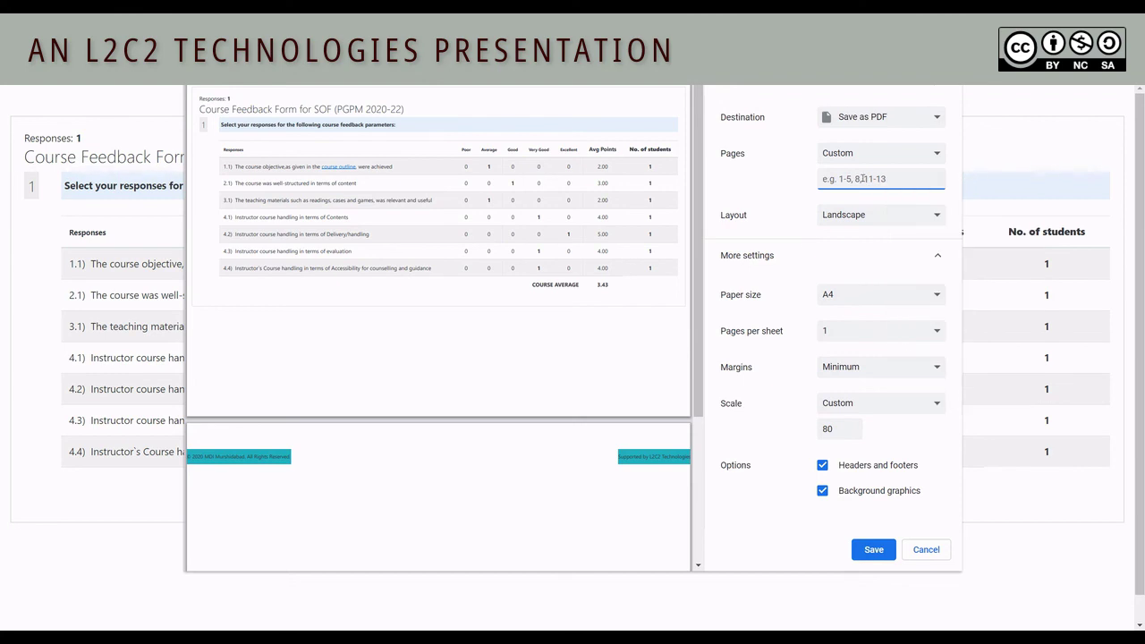
pyautogui.write('1')
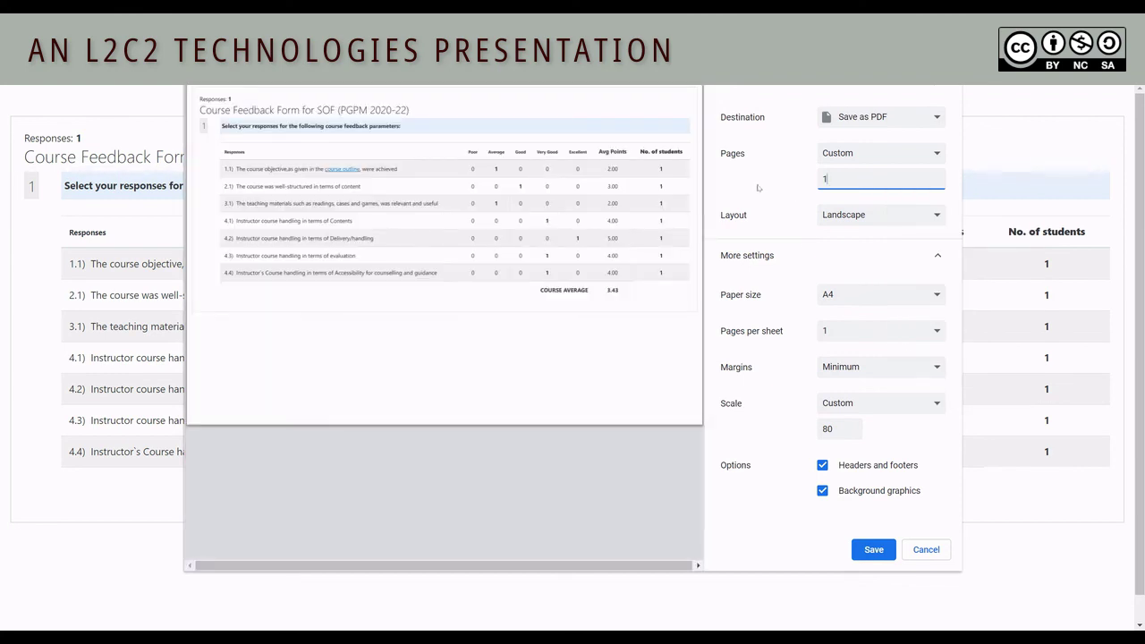
pyautogui.click(861, 549)
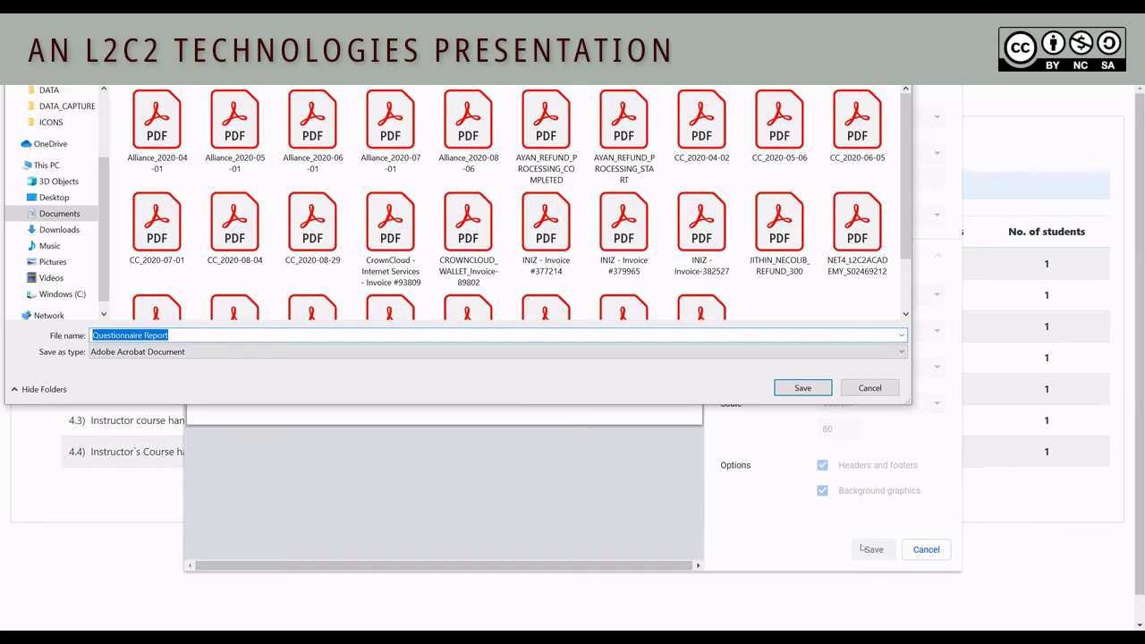
# Step: Save the PDF under the suggested name 'Questionnaire Report'
pyautogui.press('Return')
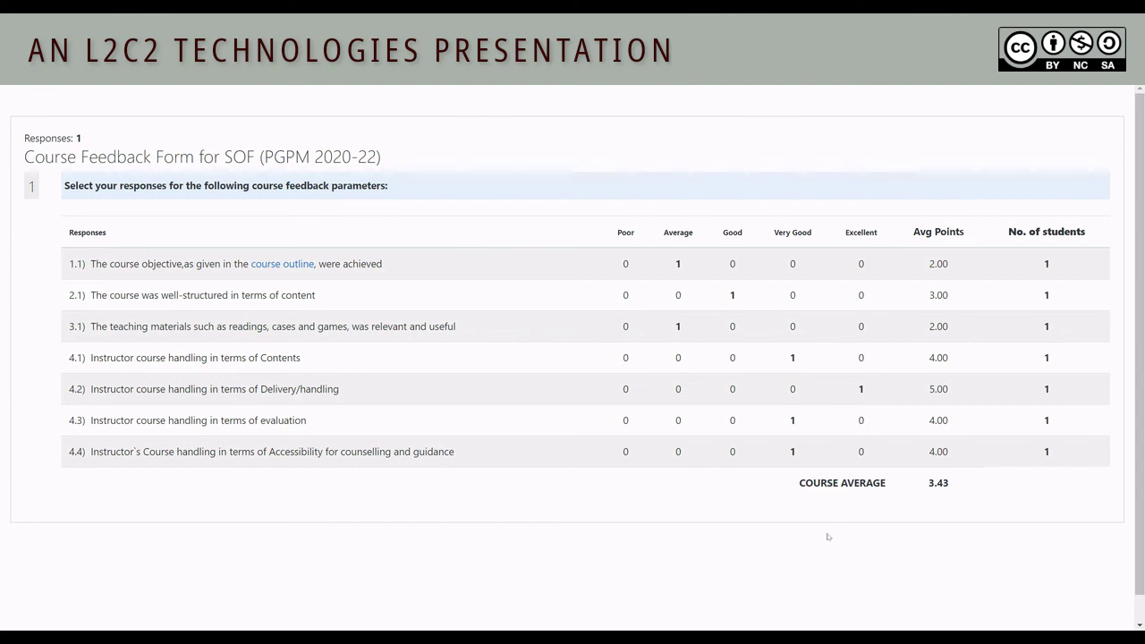
# Step: Return from the printable view to the full feedback summary and go to the responses download page
pyautogui.hotkey('ctrl', 'w')
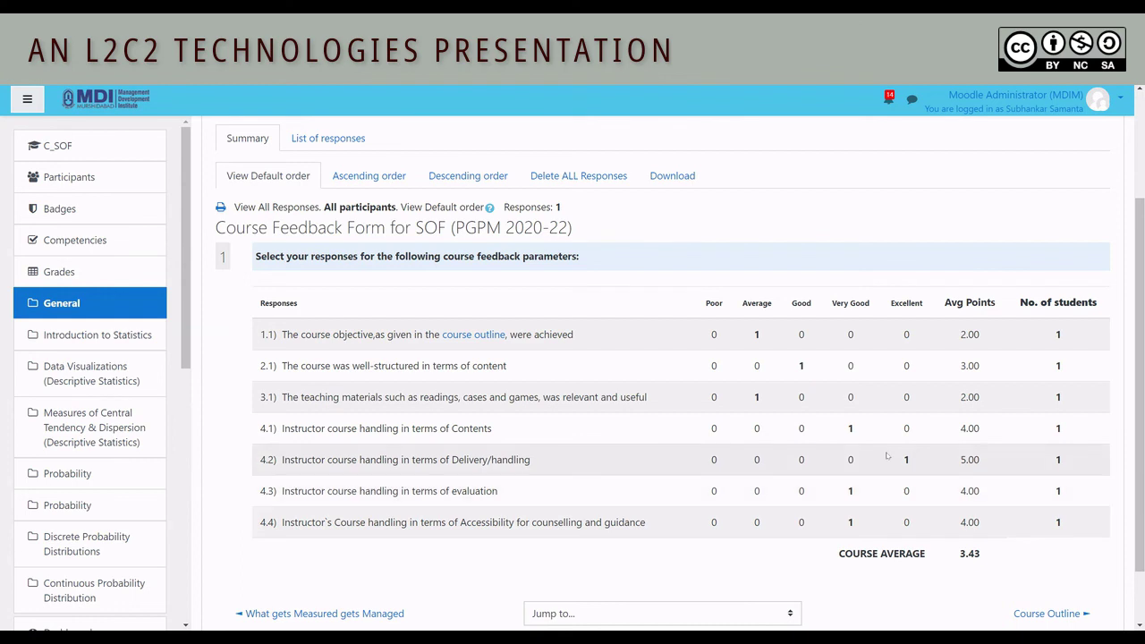
pyautogui.click(678, 178)
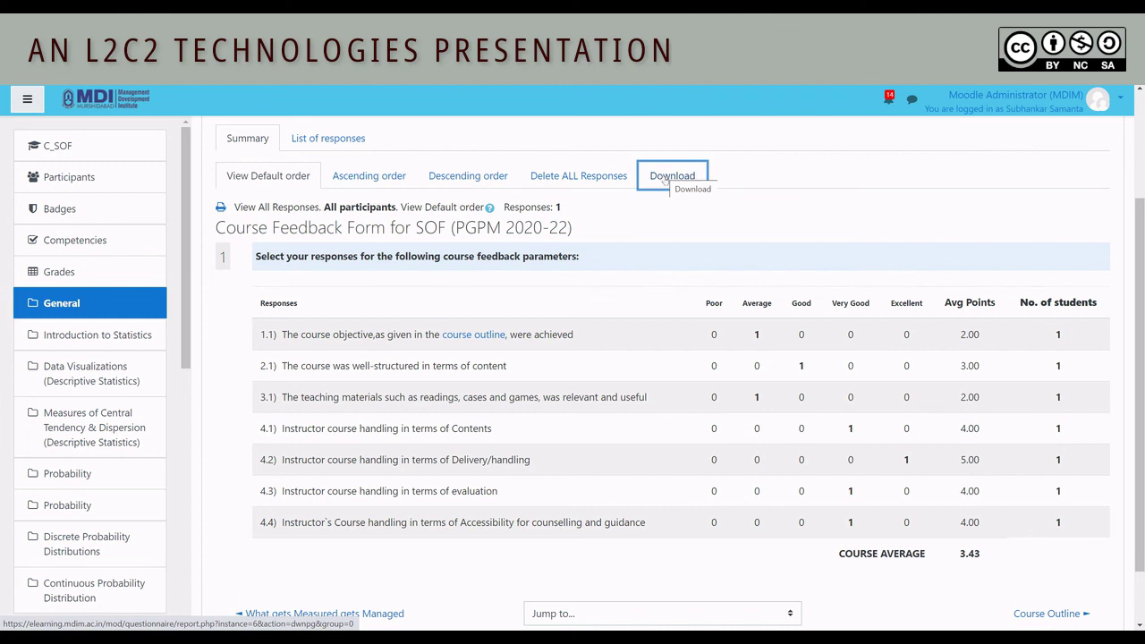
# Step: Reload the responses download page after it fails to load
pyautogui.press('F5')
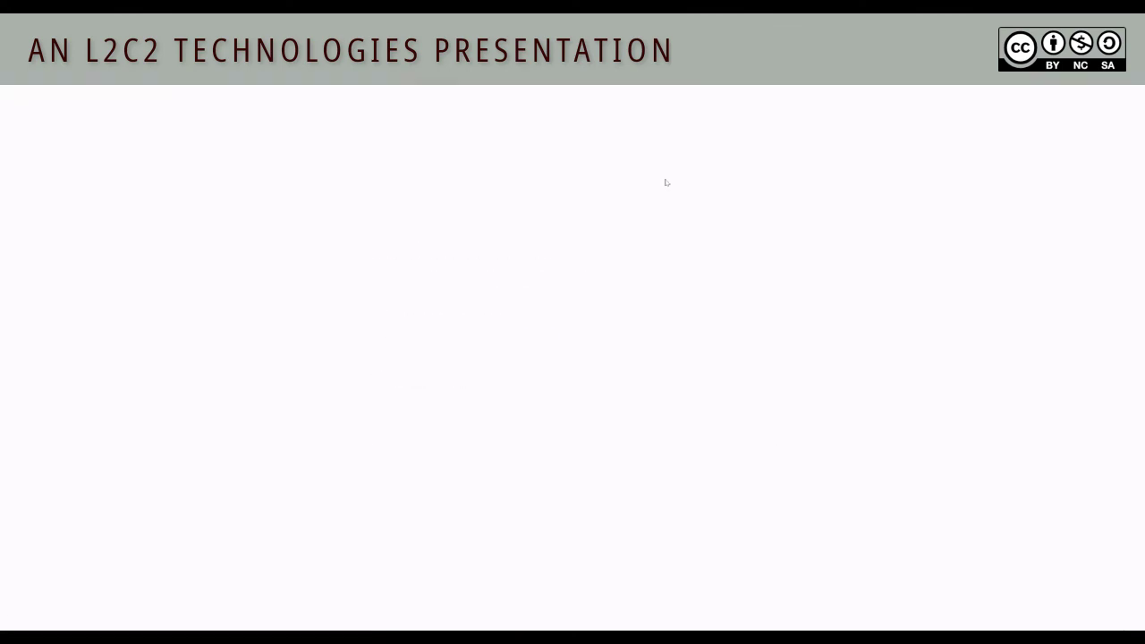